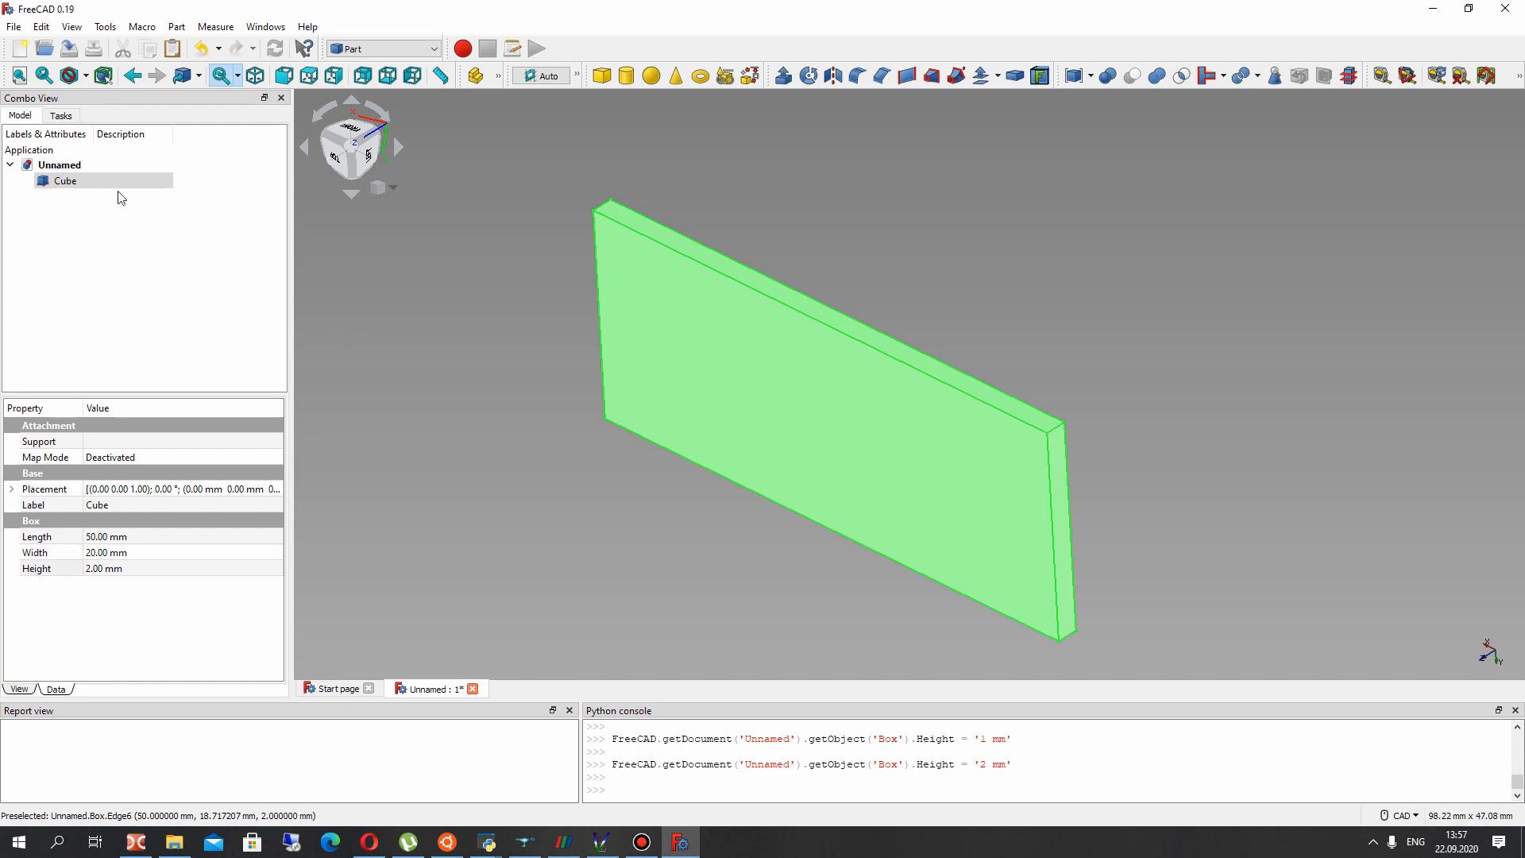
Set the cube's length to 100 mm and its width to 40 mm
scroll(877, 348, down, 1)
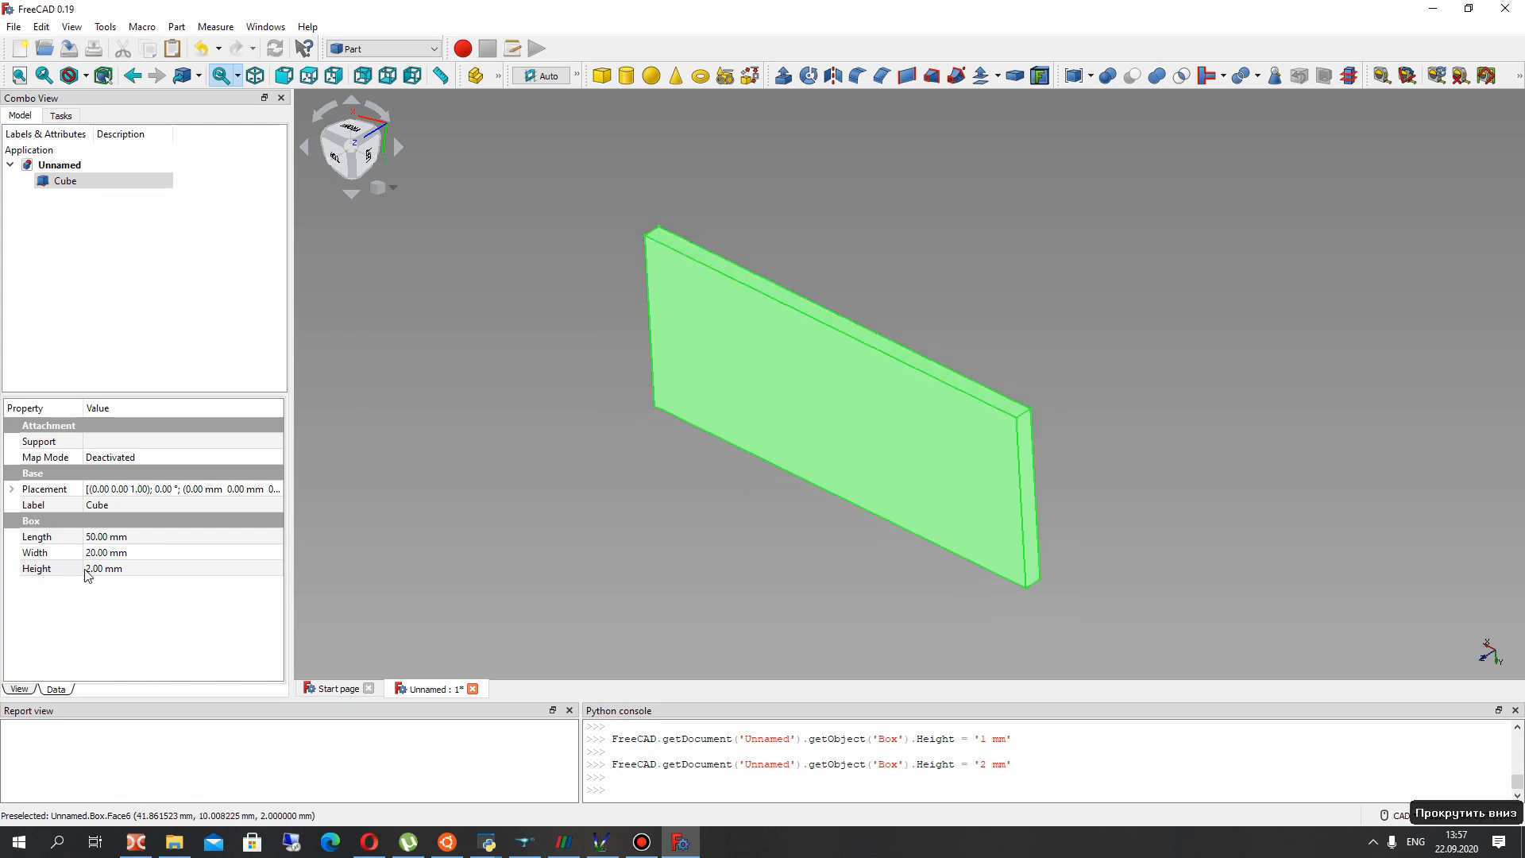
click(101, 537)
text(100)
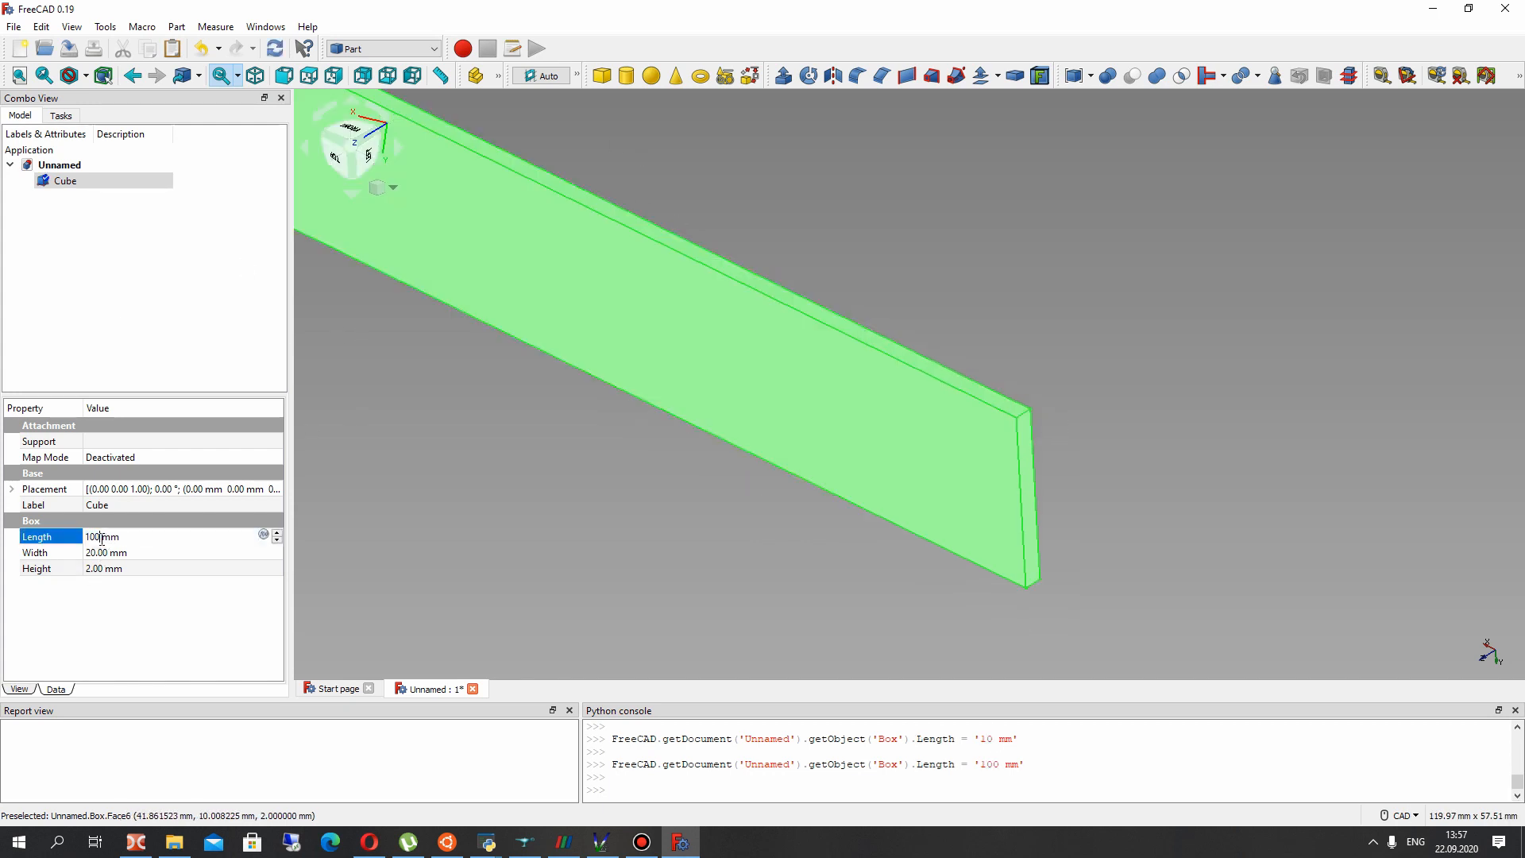
click(104, 552)
text(5)
key(BackSpace)
text(1)
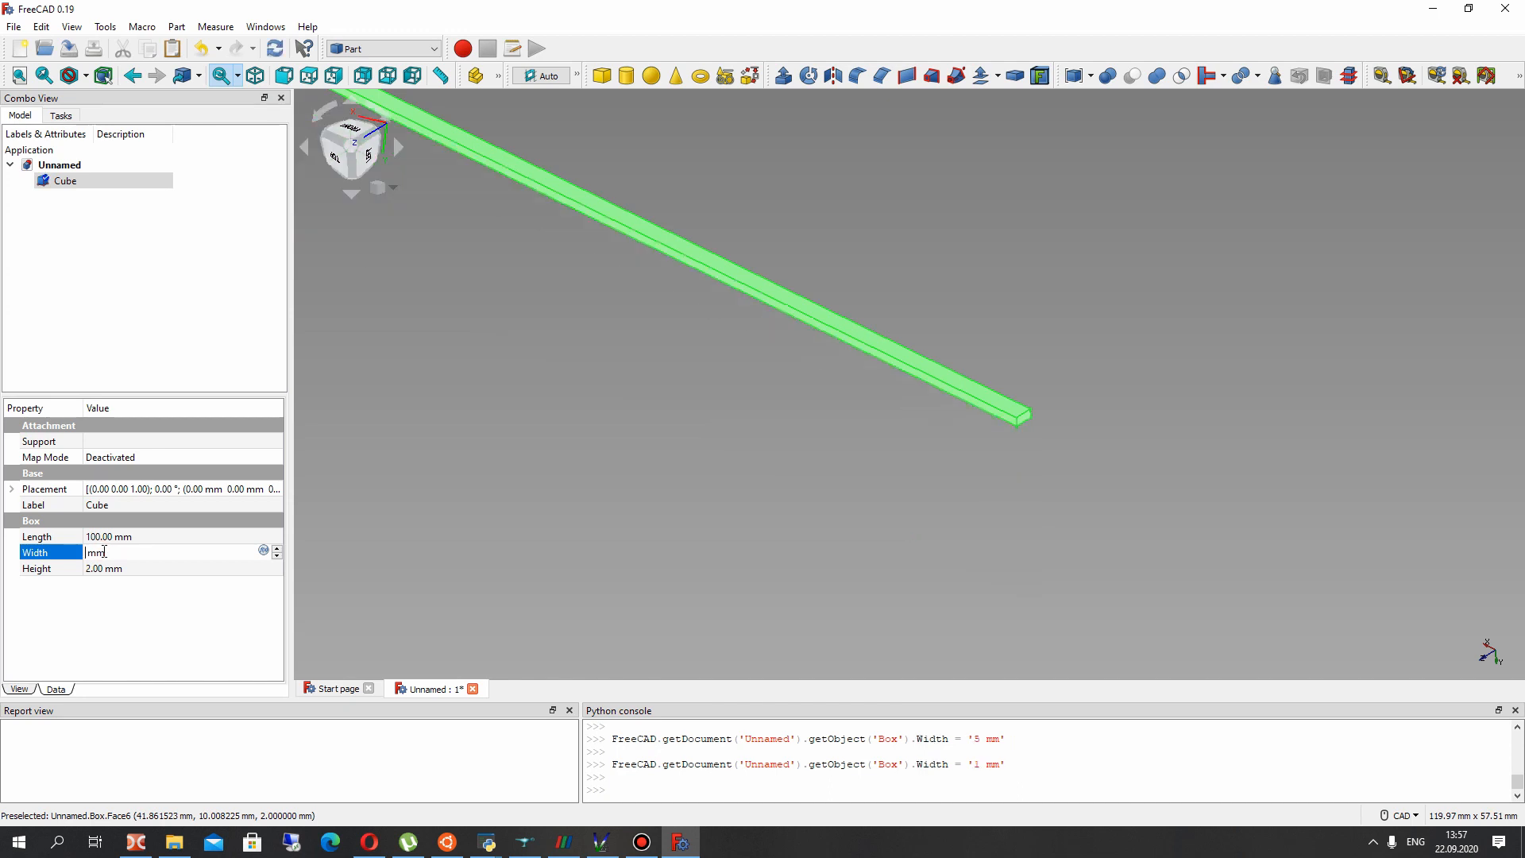
text(40)
scroll(517, 447, down, 5)
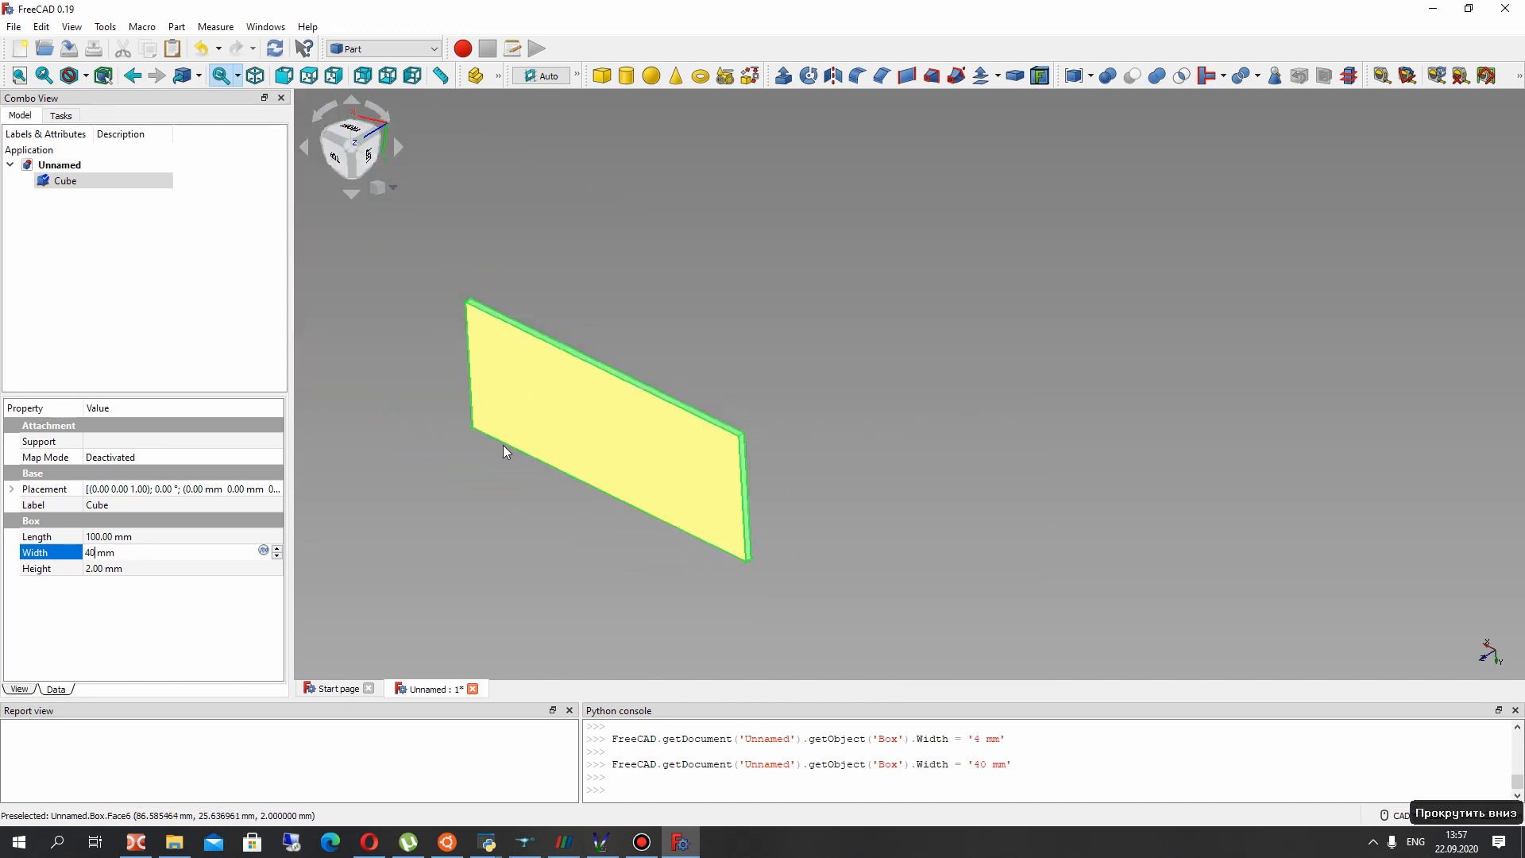
Set the cube's length to 80 mm and clear the selection
scroll(521, 434, up, 4)
click(96, 537)
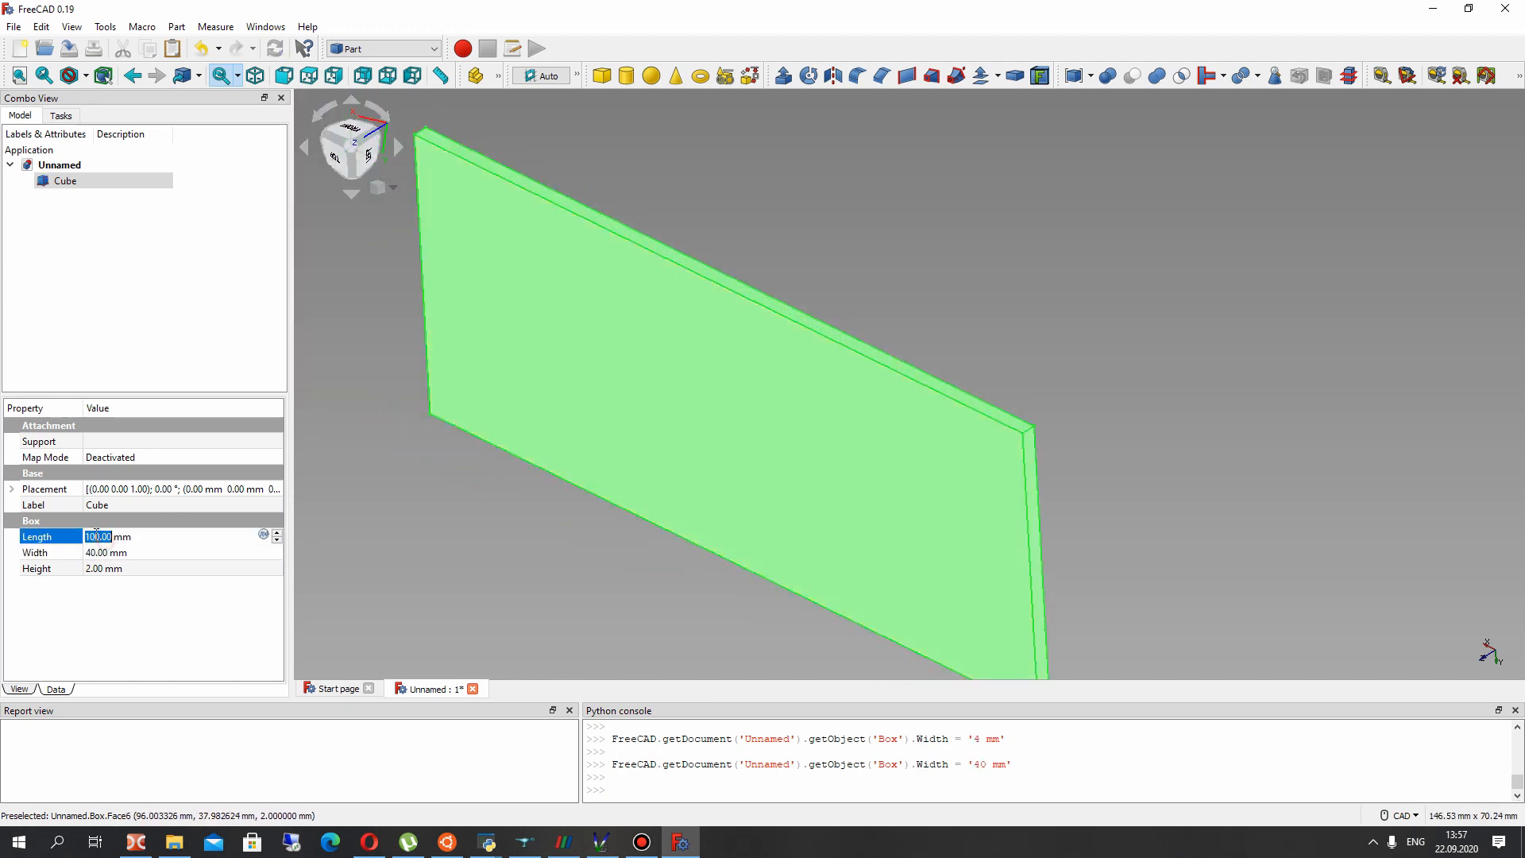
text(80)
scroll(556, 447, down, 2)
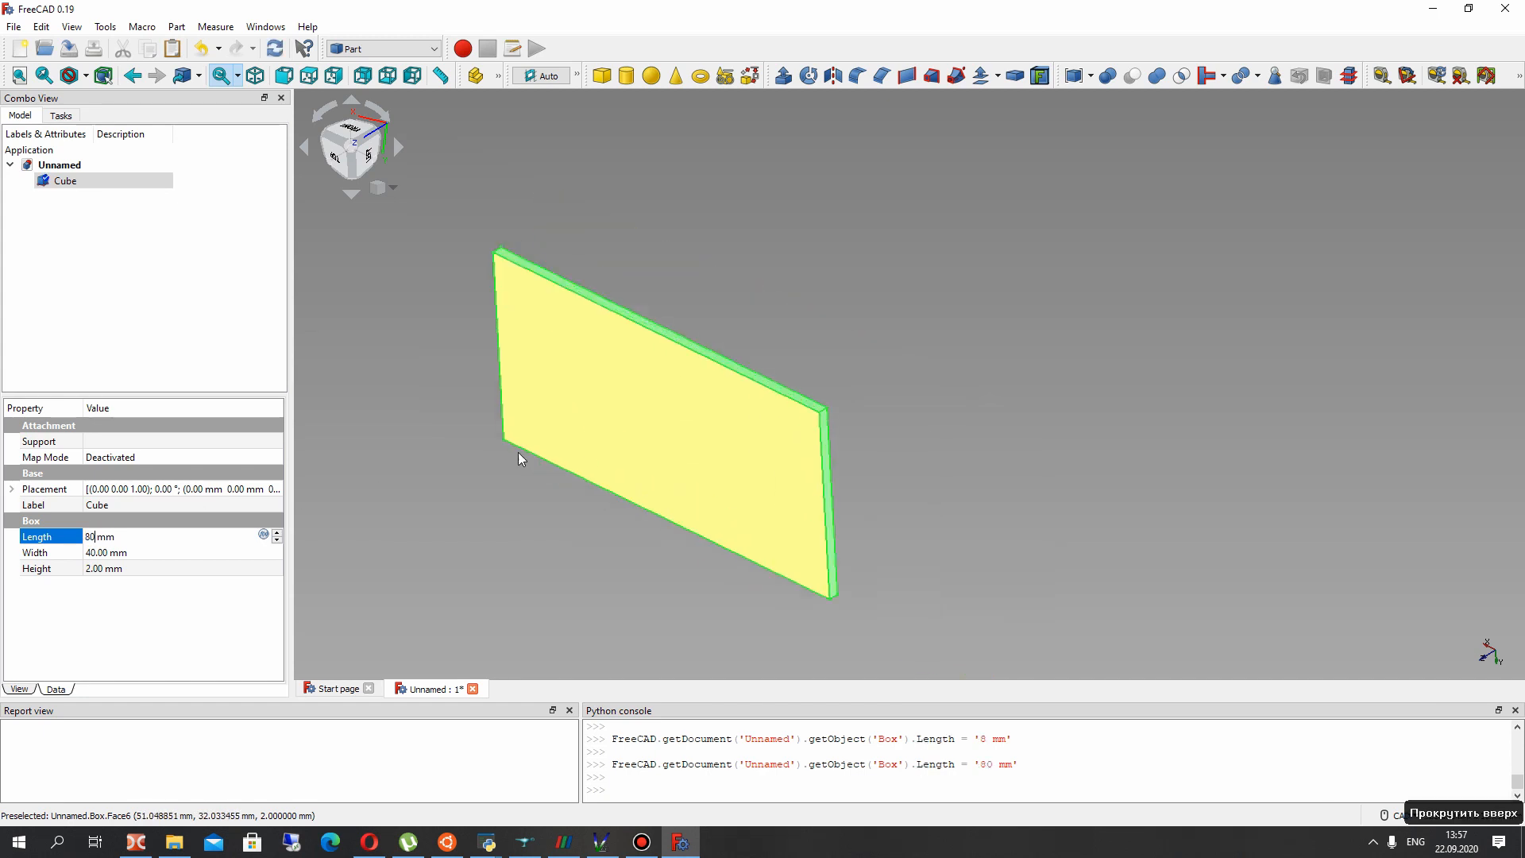
click(394, 551)
Duplicate the cube by copying and pasting it within the same document
click(64, 182)
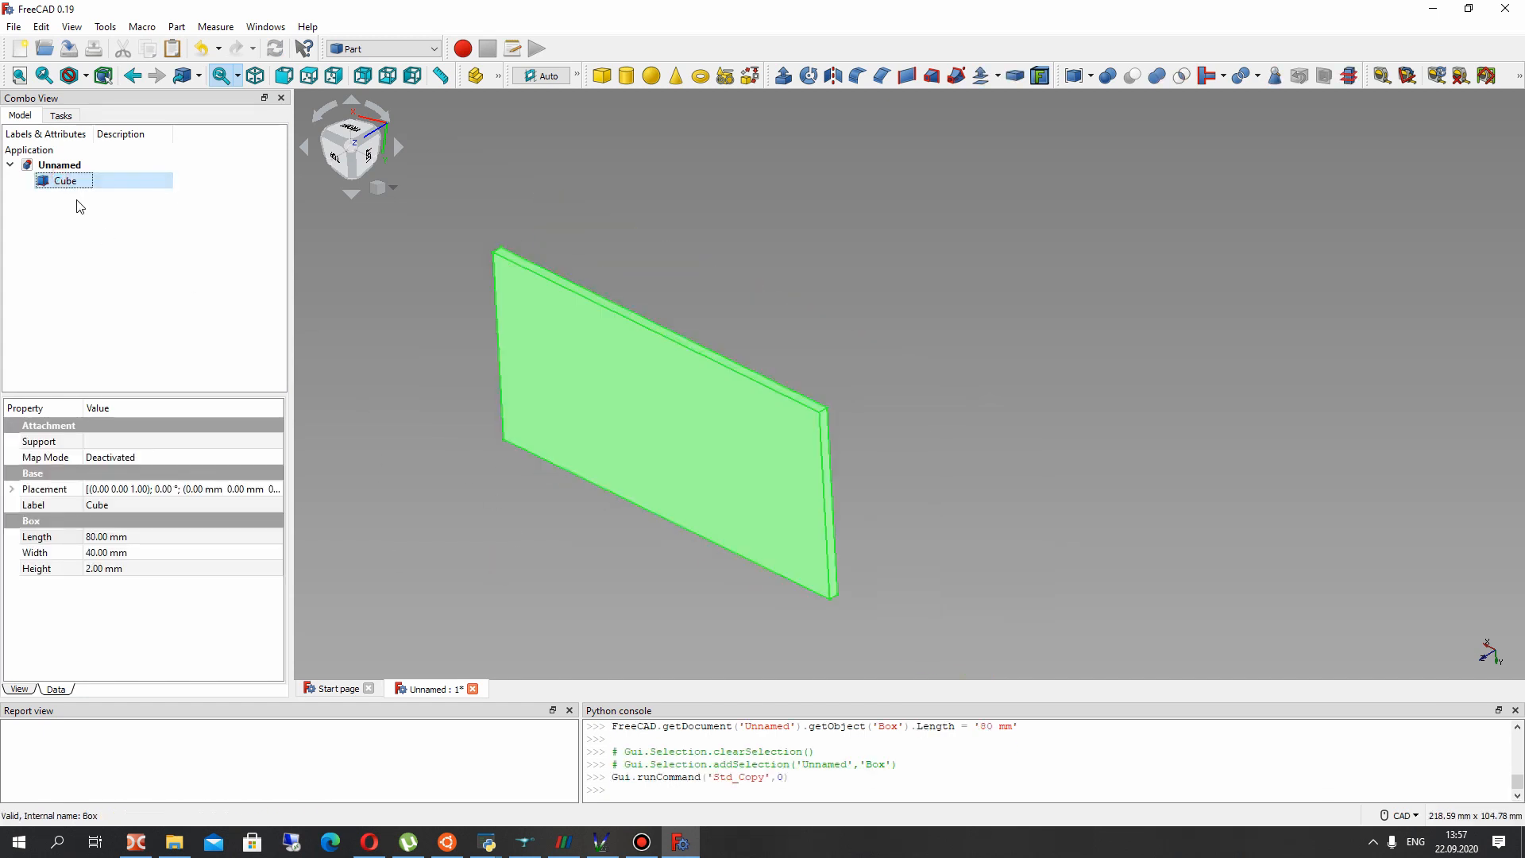
key(ctrl+c)
key(ctrl+v)
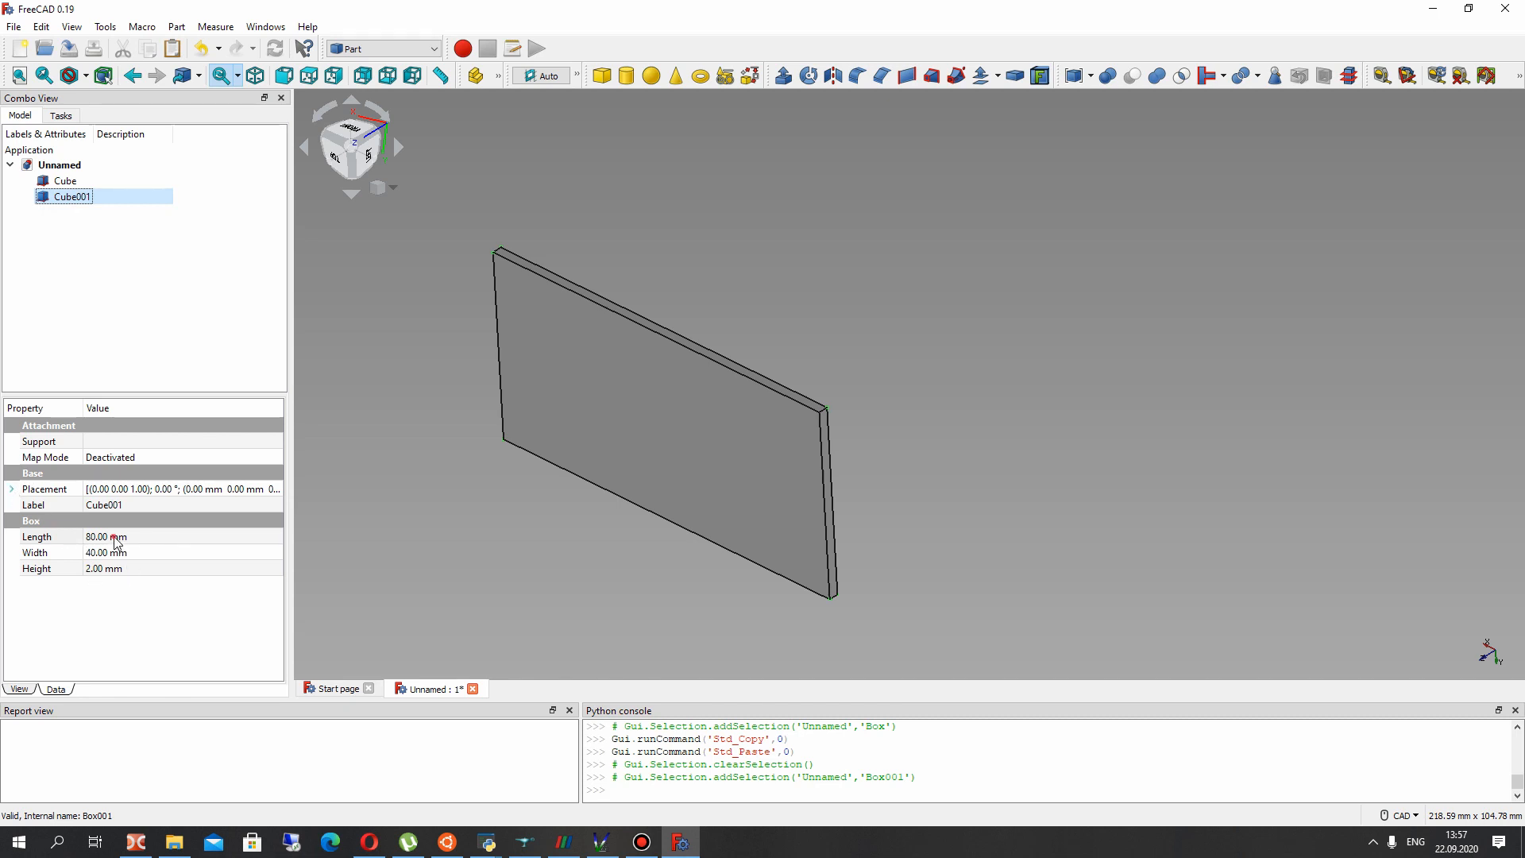
Set the duplicated cube's length to 100 mm and width to 50 mm, and expand its placement values
double_click(117, 539)
text(100)
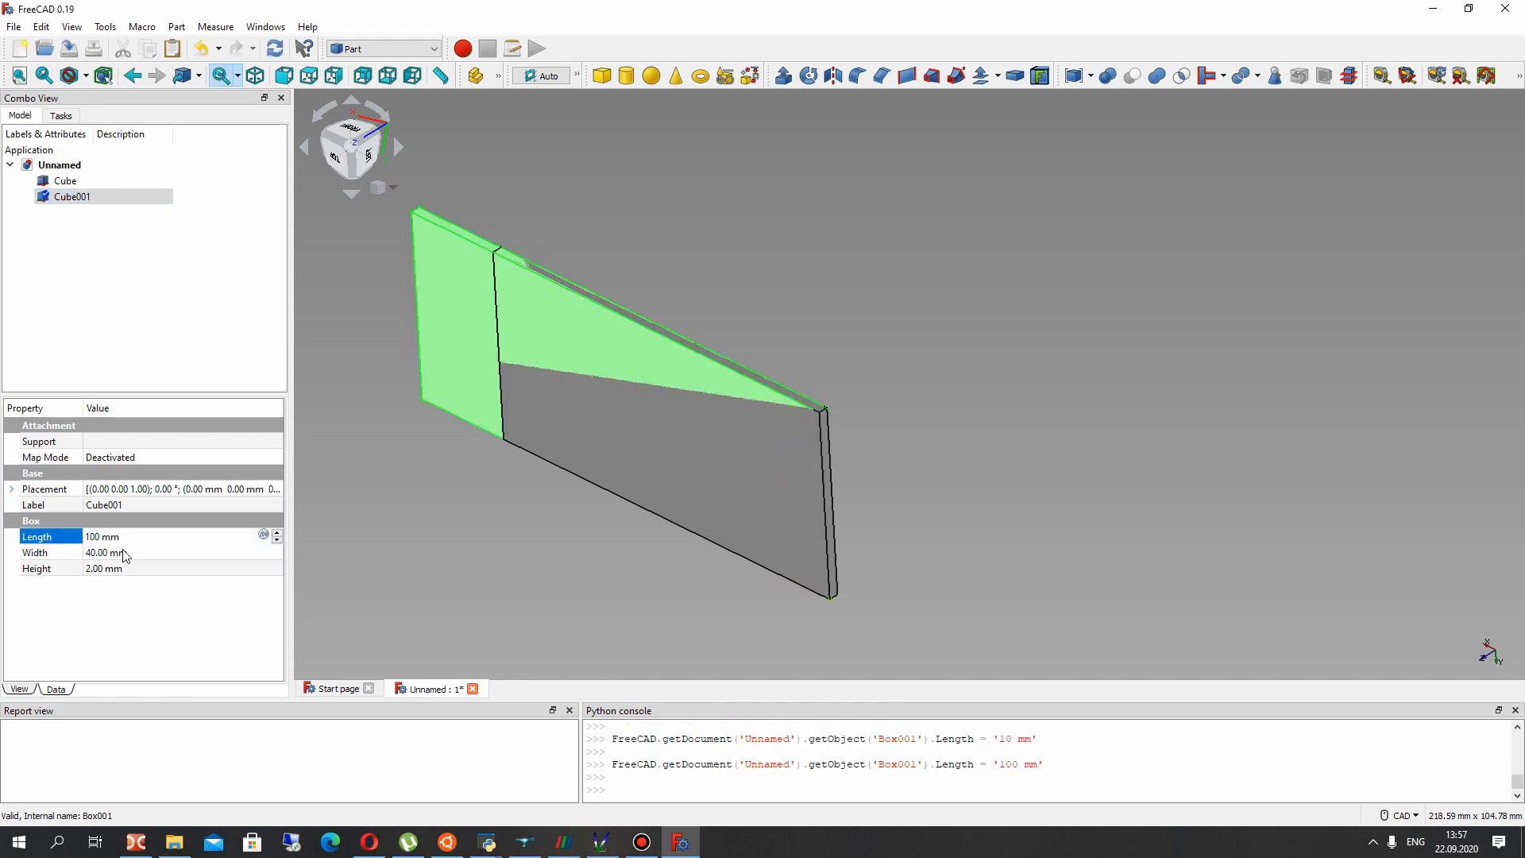
double_click(111, 553)
text(50)
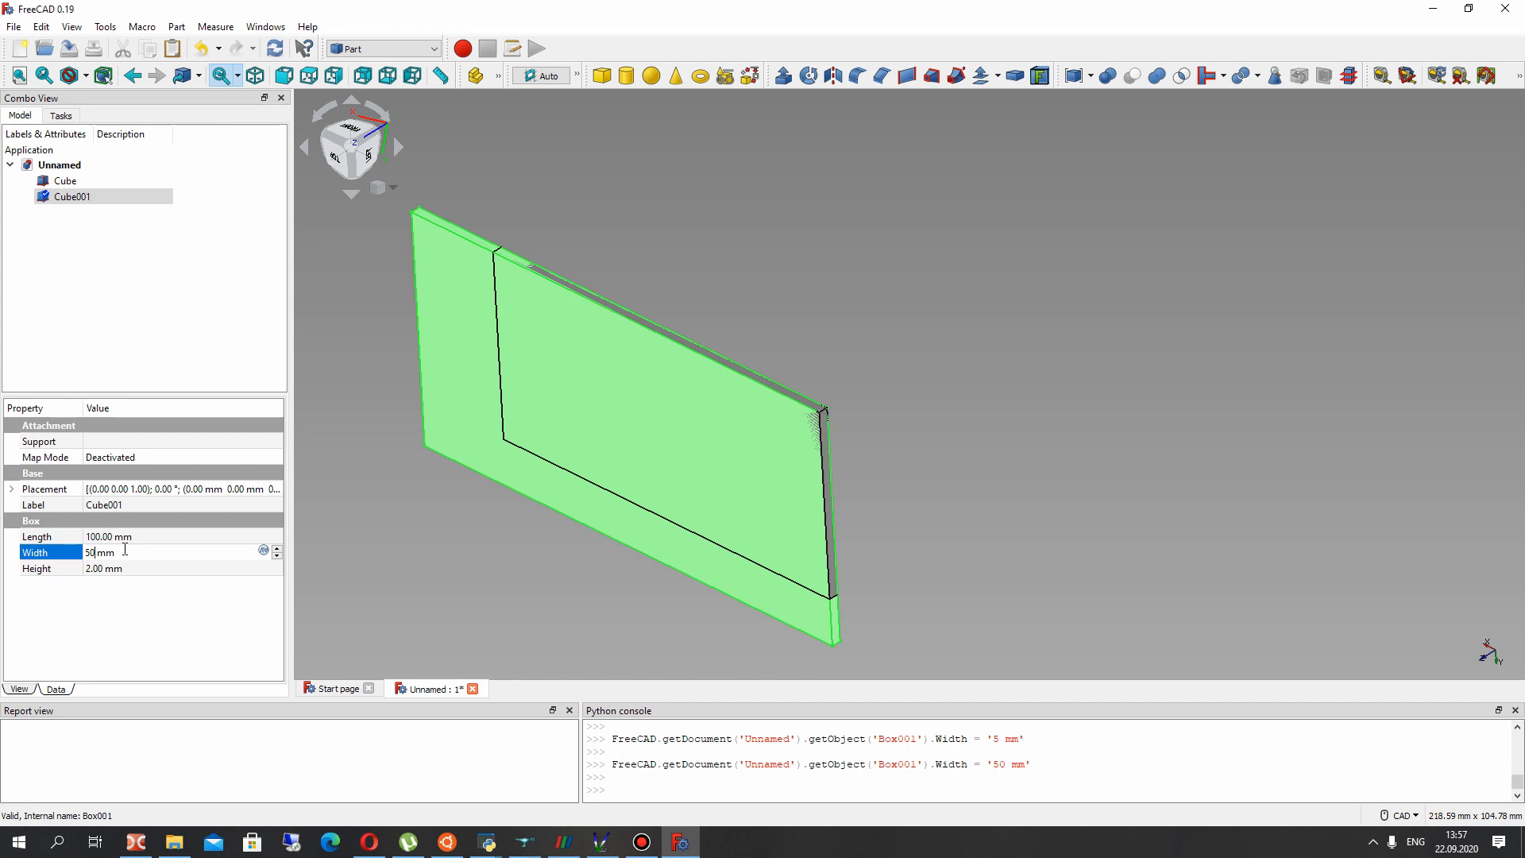
click(12, 488)
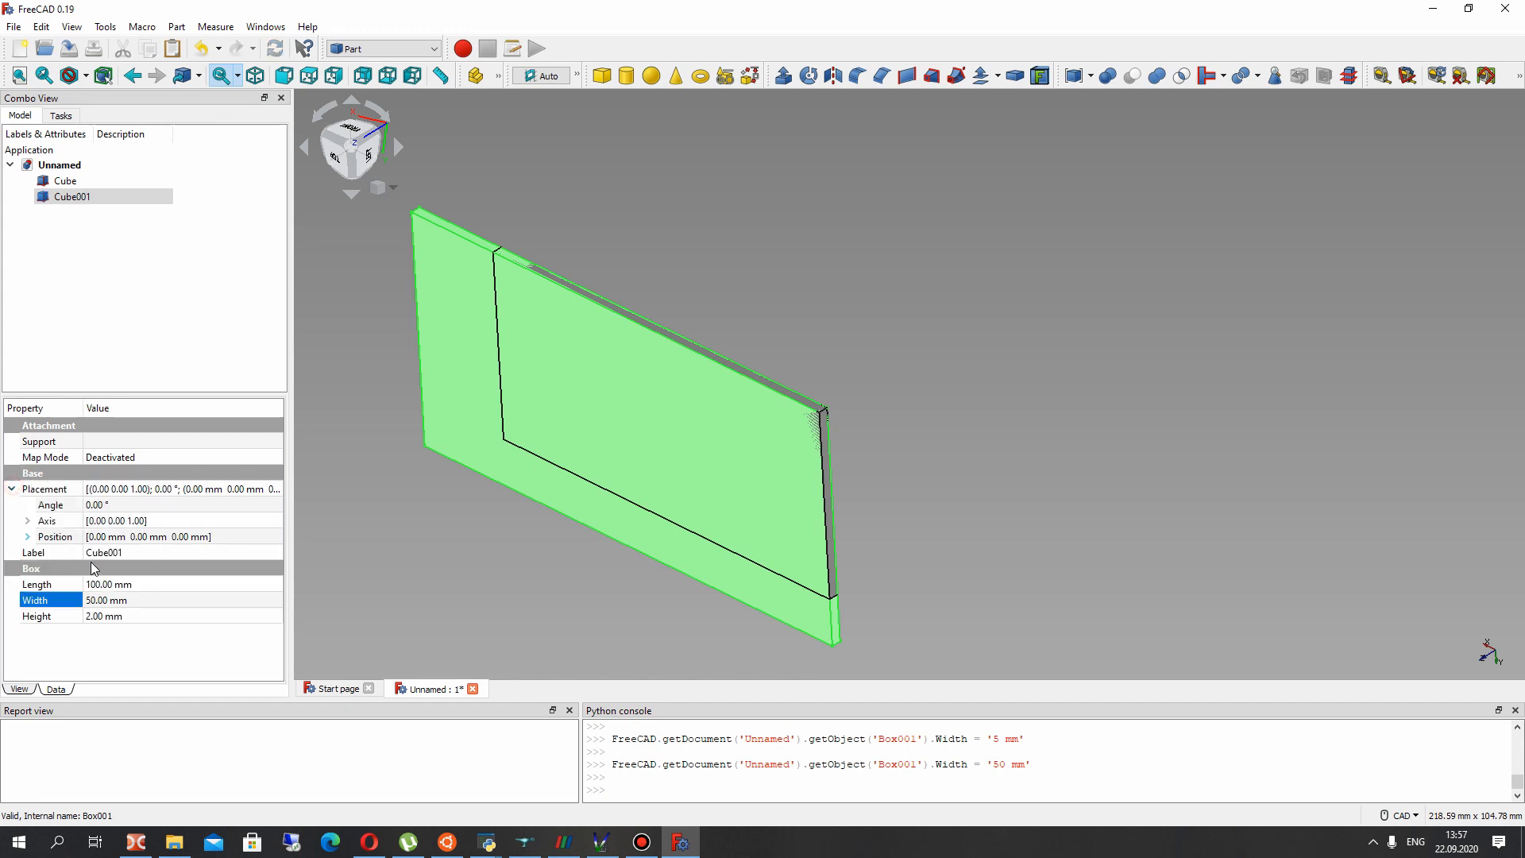
click(28, 520)
click(133, 554)
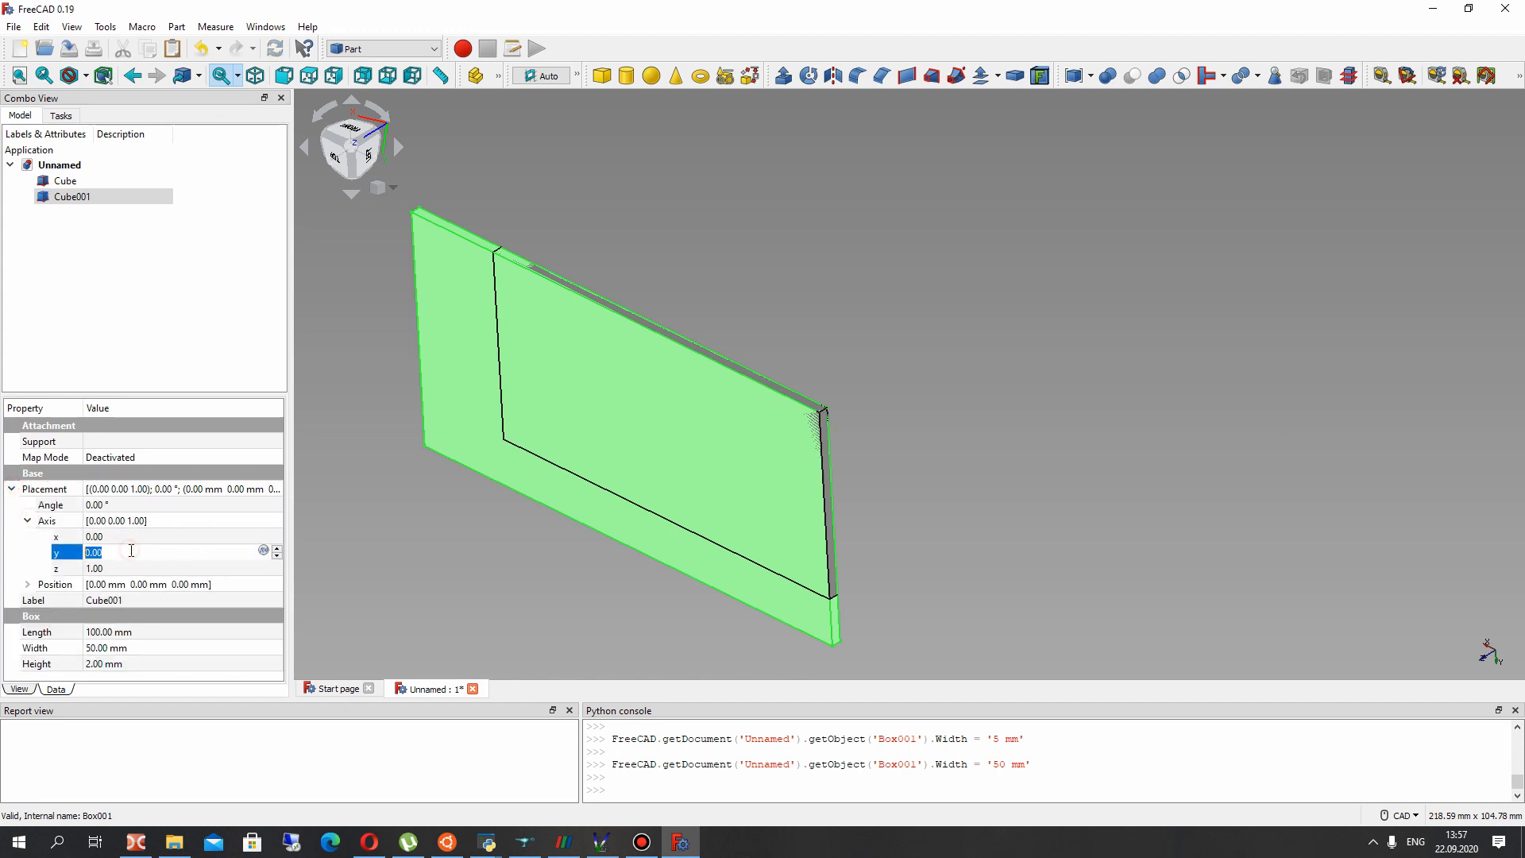
text(5)
click(125, 536)
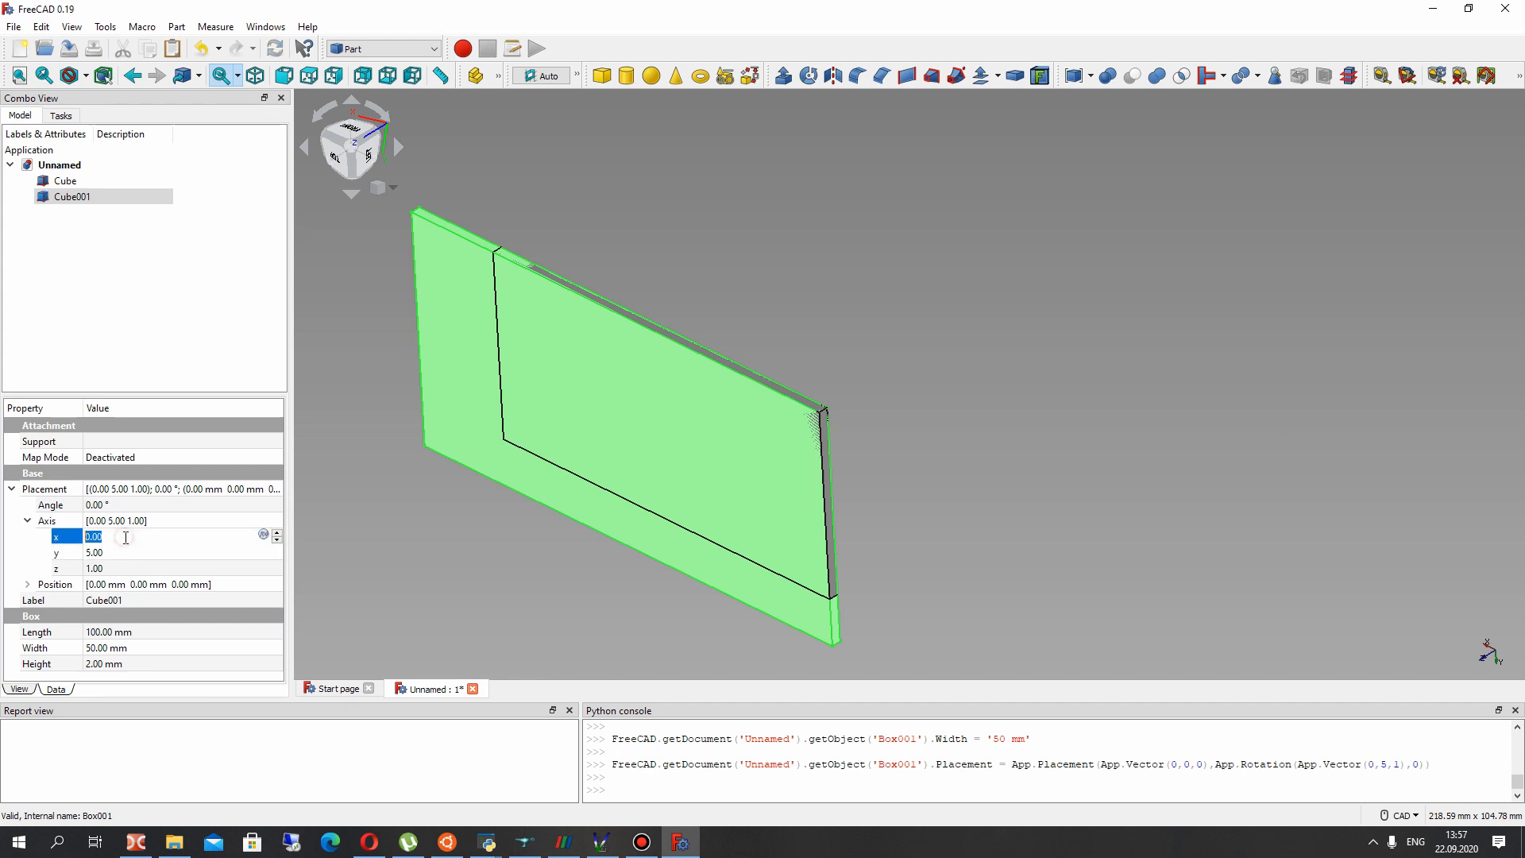
click(116, 552)
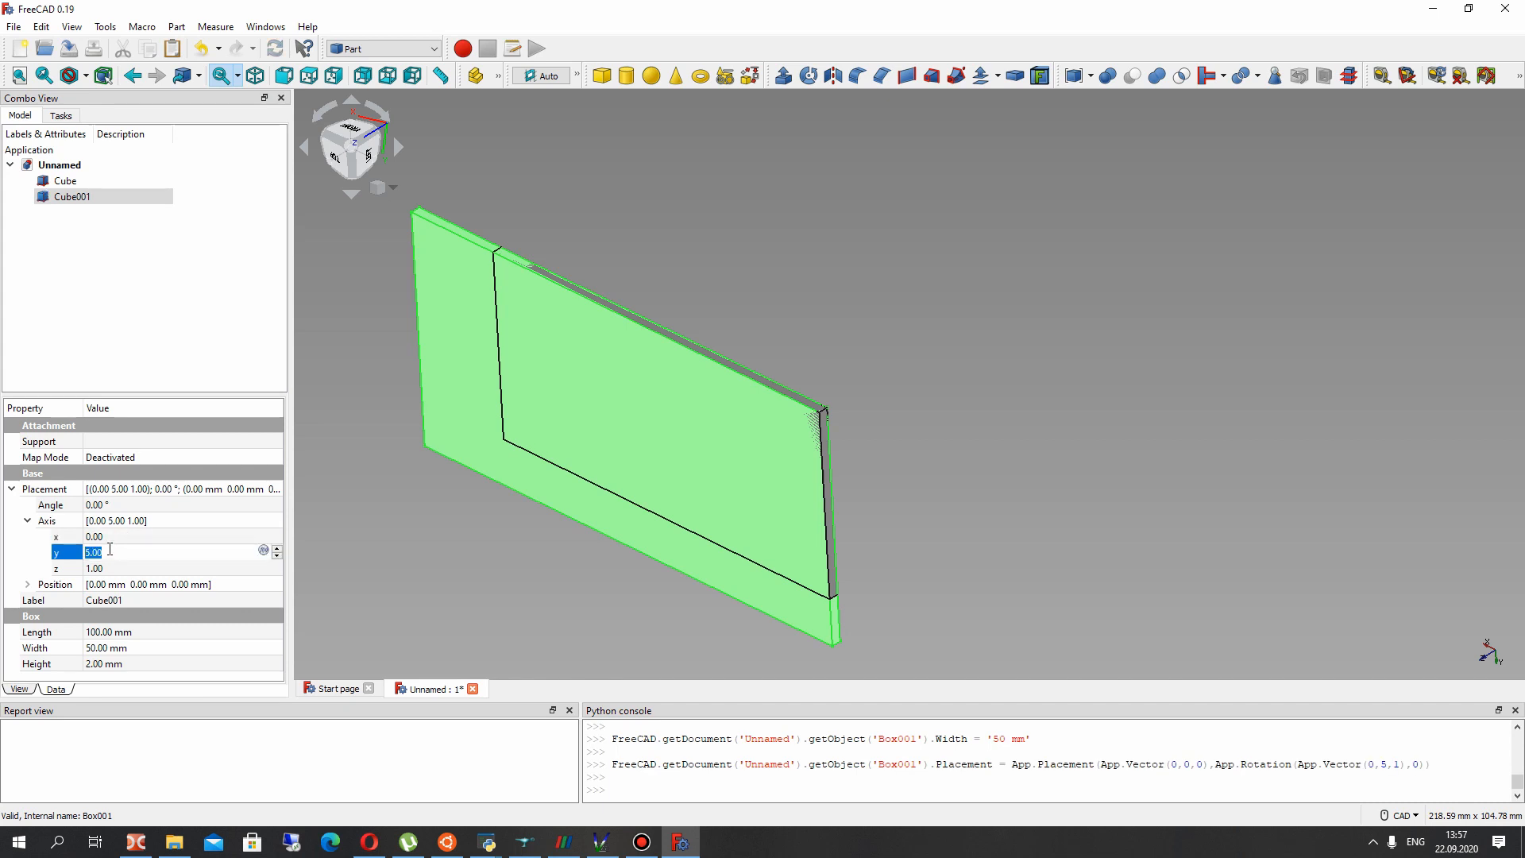
text(0)
click(27, 521)
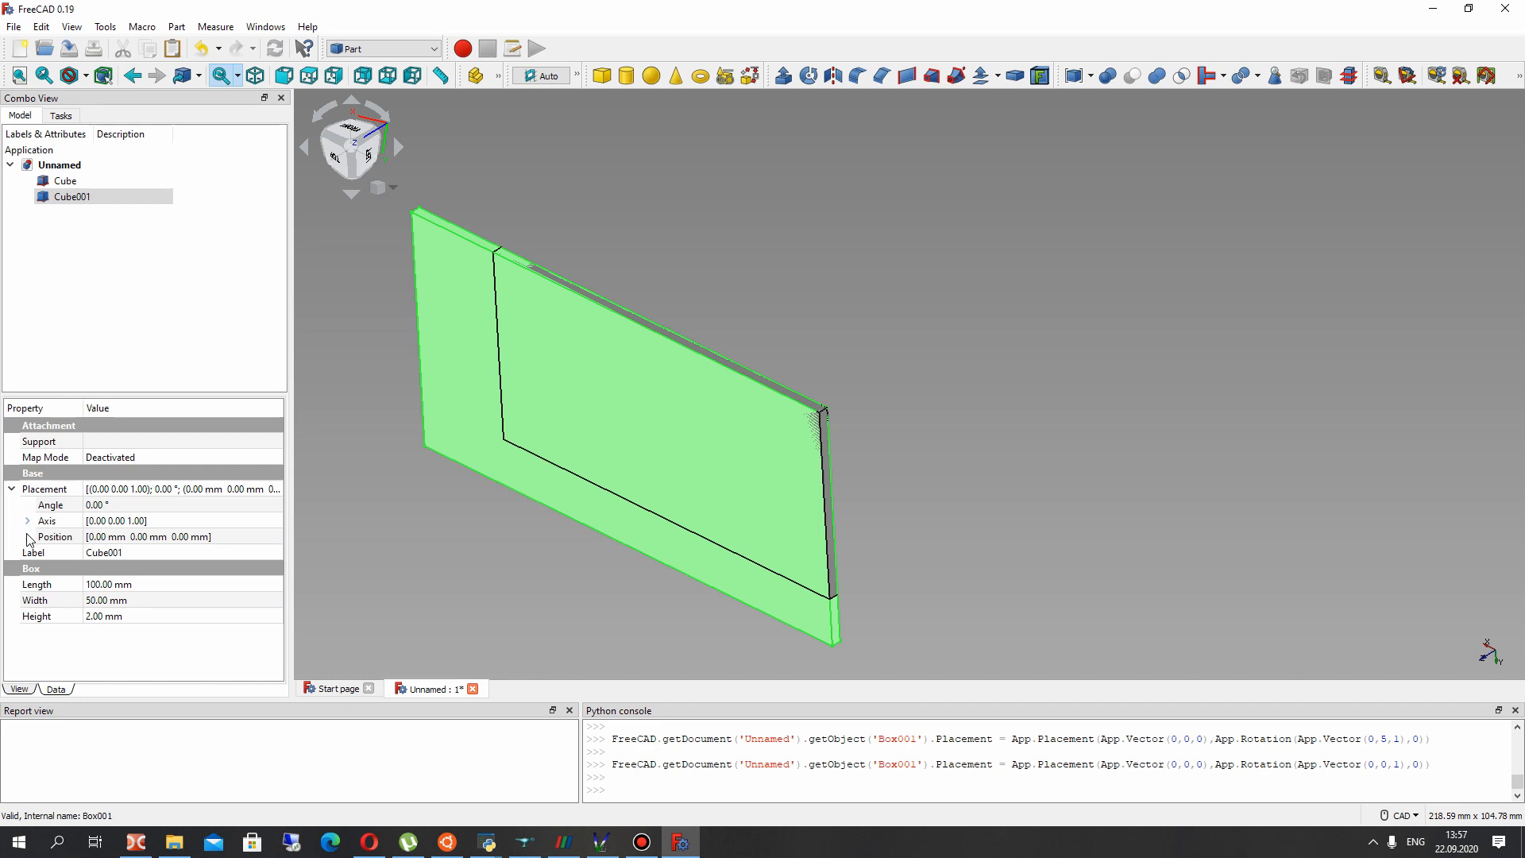
Offset the duplicated cube's position to y -5 mm and x -10 mm around the smaller plate
click(28, 537)
click(119, 569)
text(5)
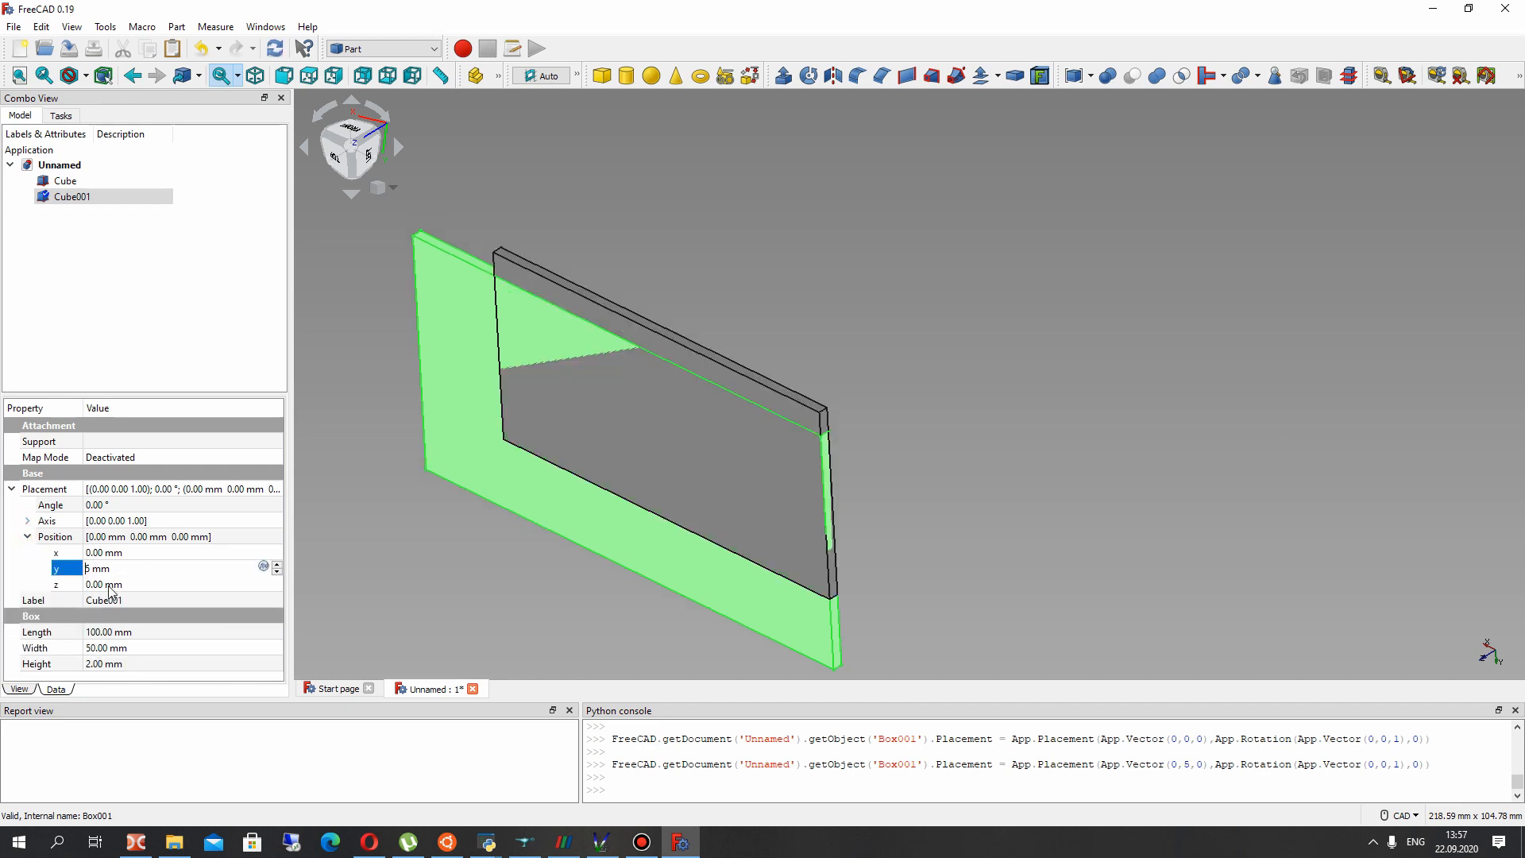
text(-)
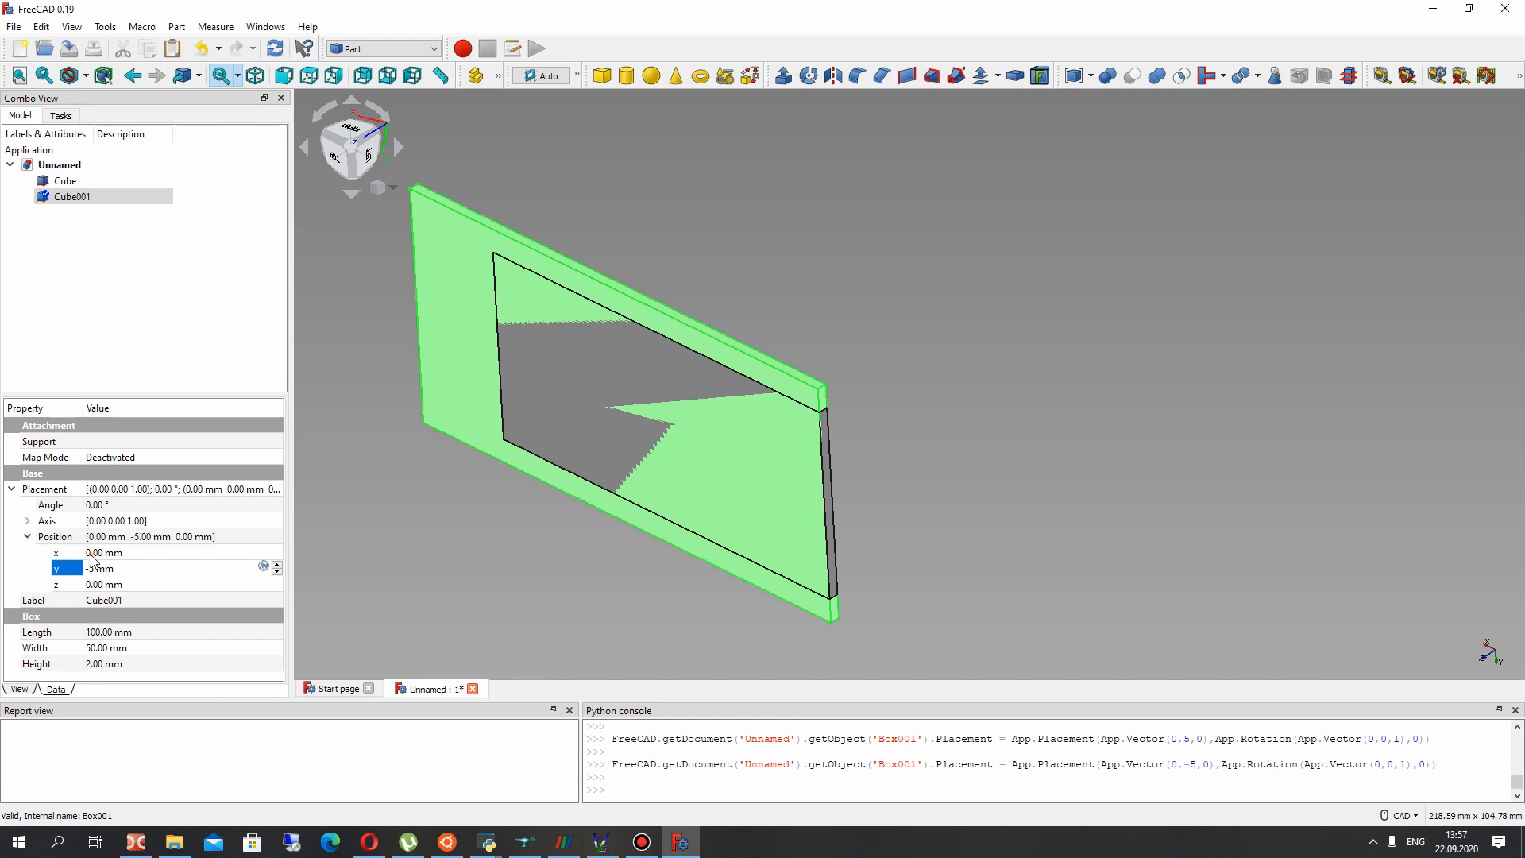
click(91, 554)
text(-10)
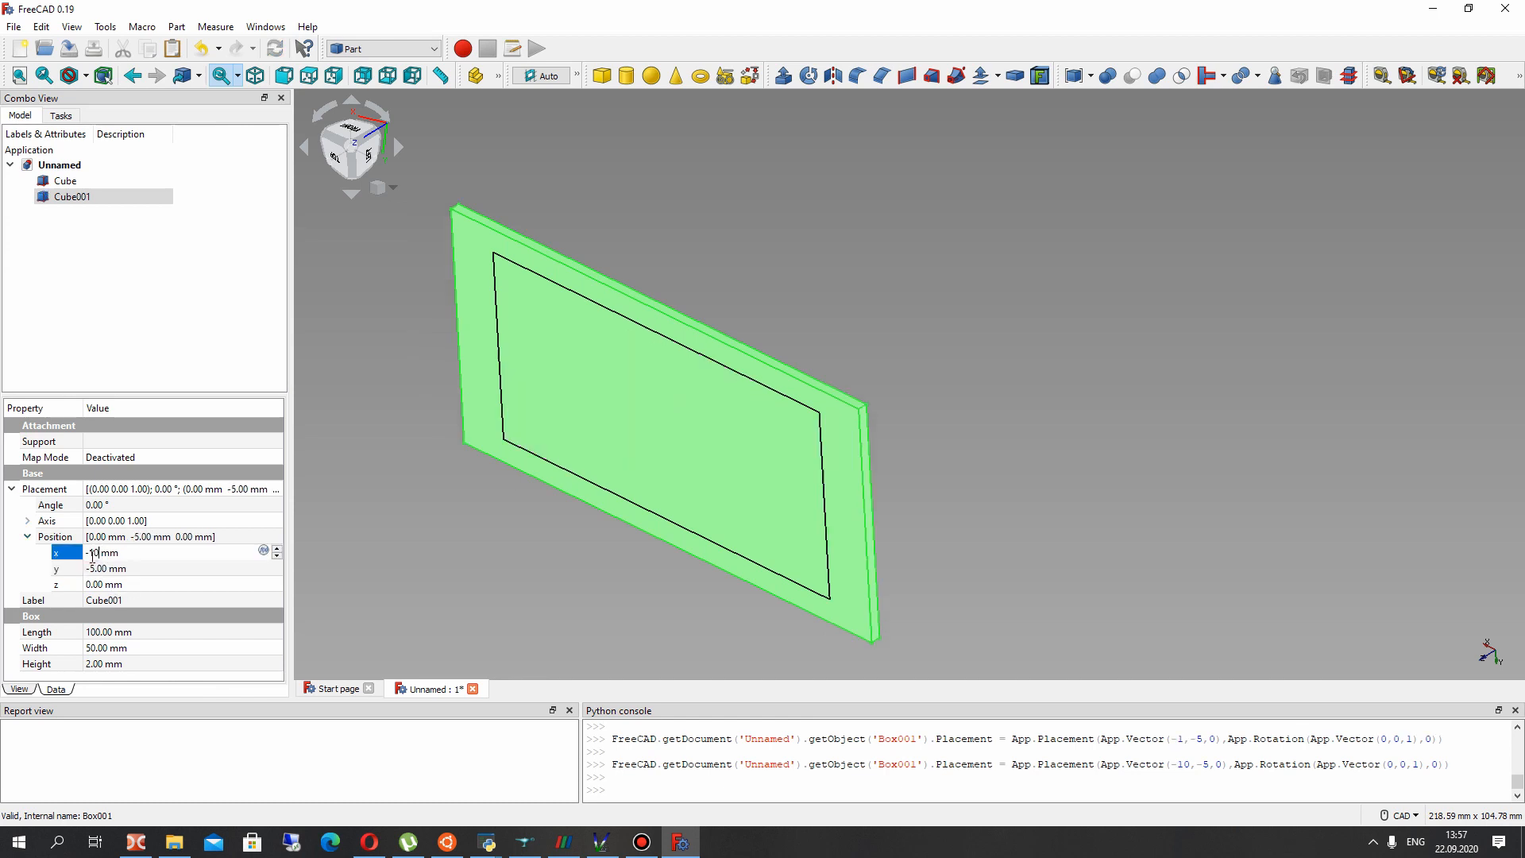
click(520, 543)
mouse_move(704, 501)
right_down()
mouse_move(773, 453)
mouse_move(803, 477)
mouse_move(714, 482)
right_up()
Set the z position of the larger plate, Cube001, to 2 mm
click(72, 196)
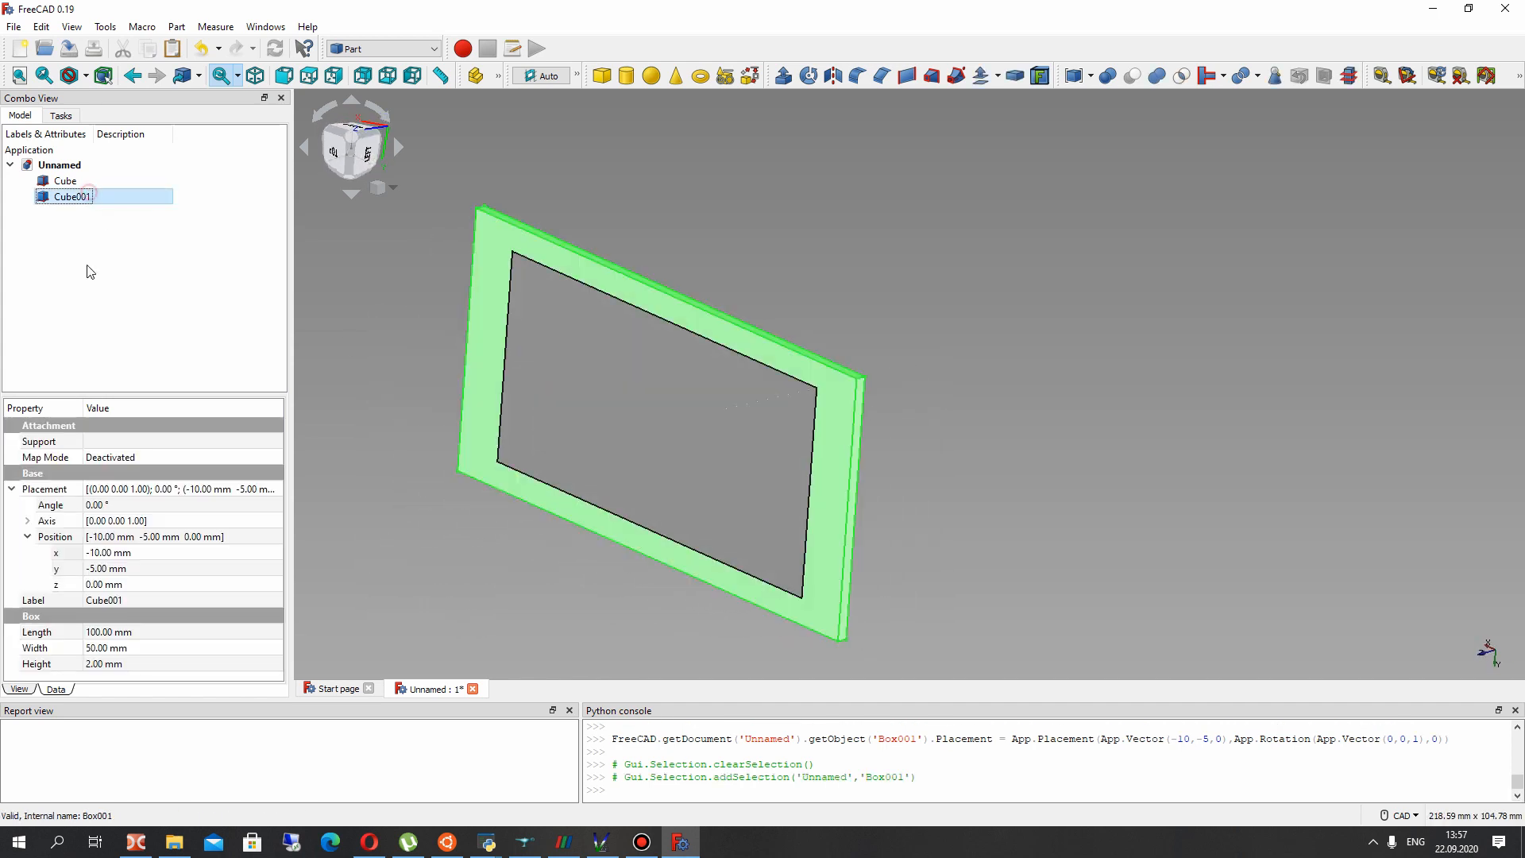
click(111, 585)
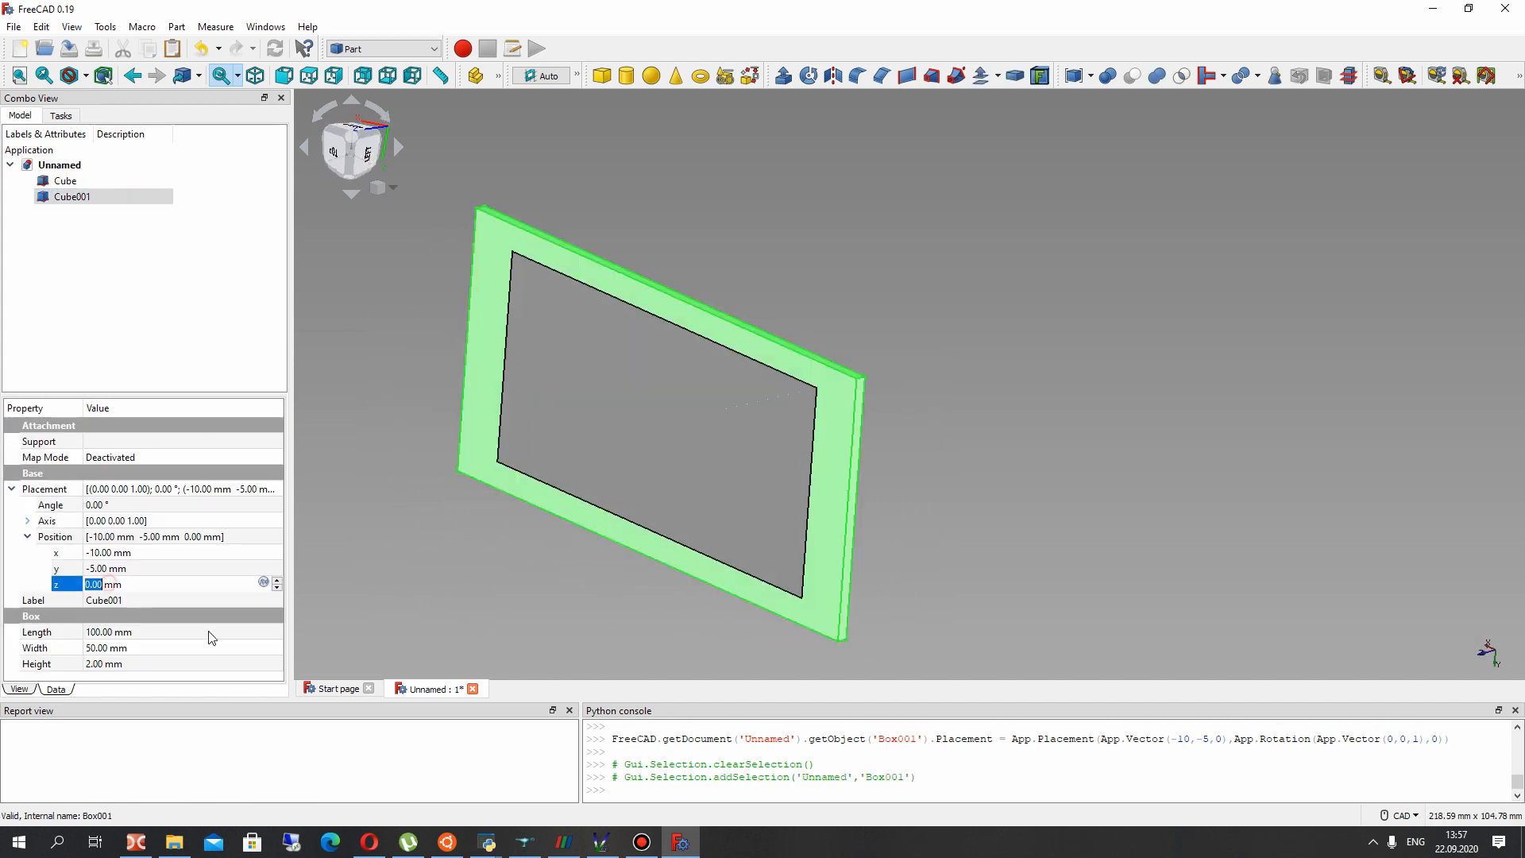
text(10)
key(BackSpace)
key(BackSpace)
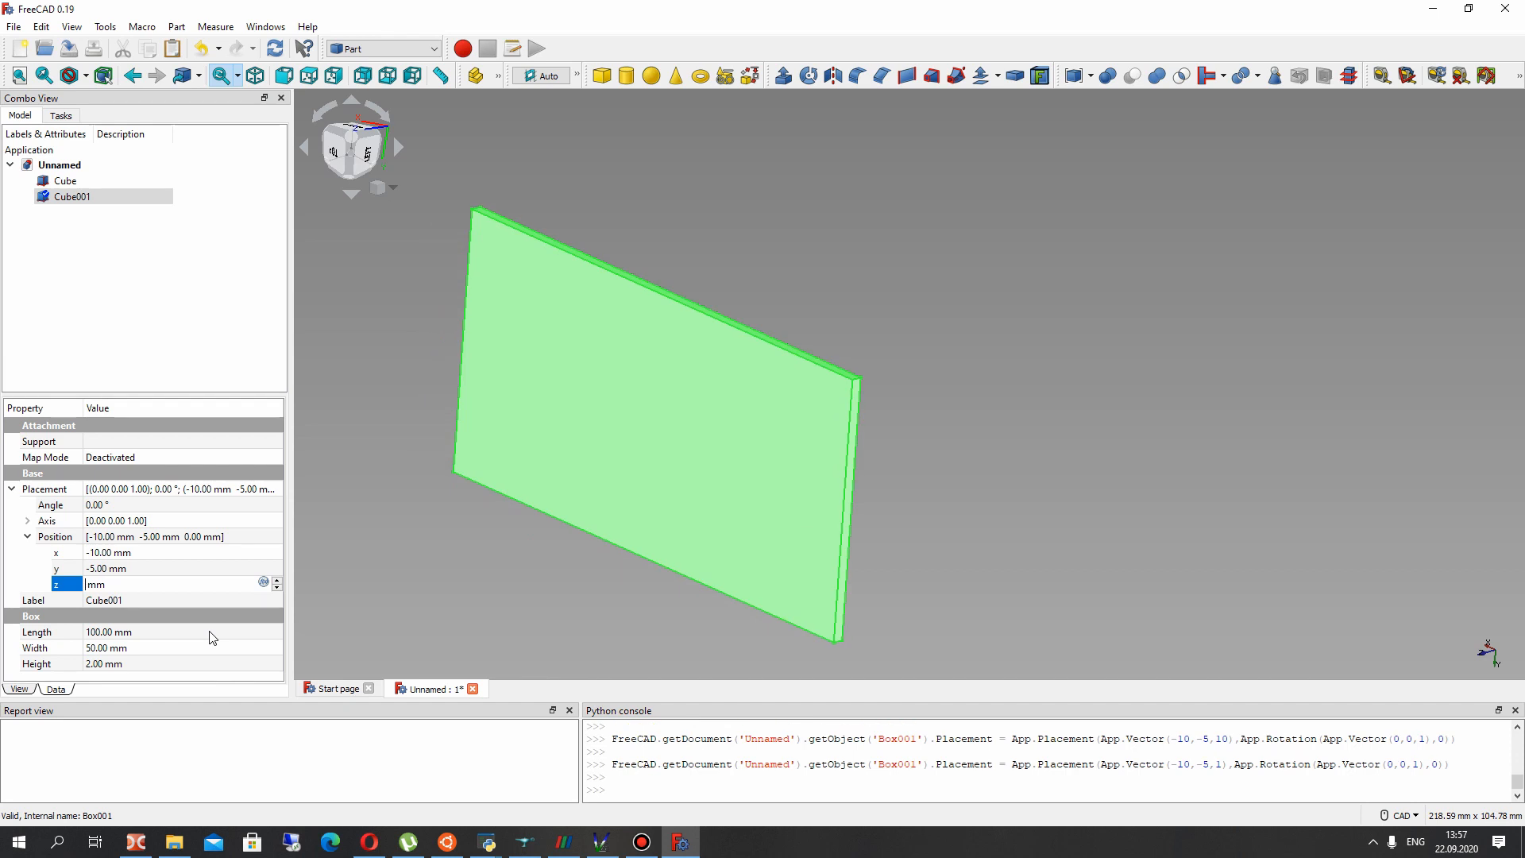
text(2)
right_drag(804, 432, 868, 521)
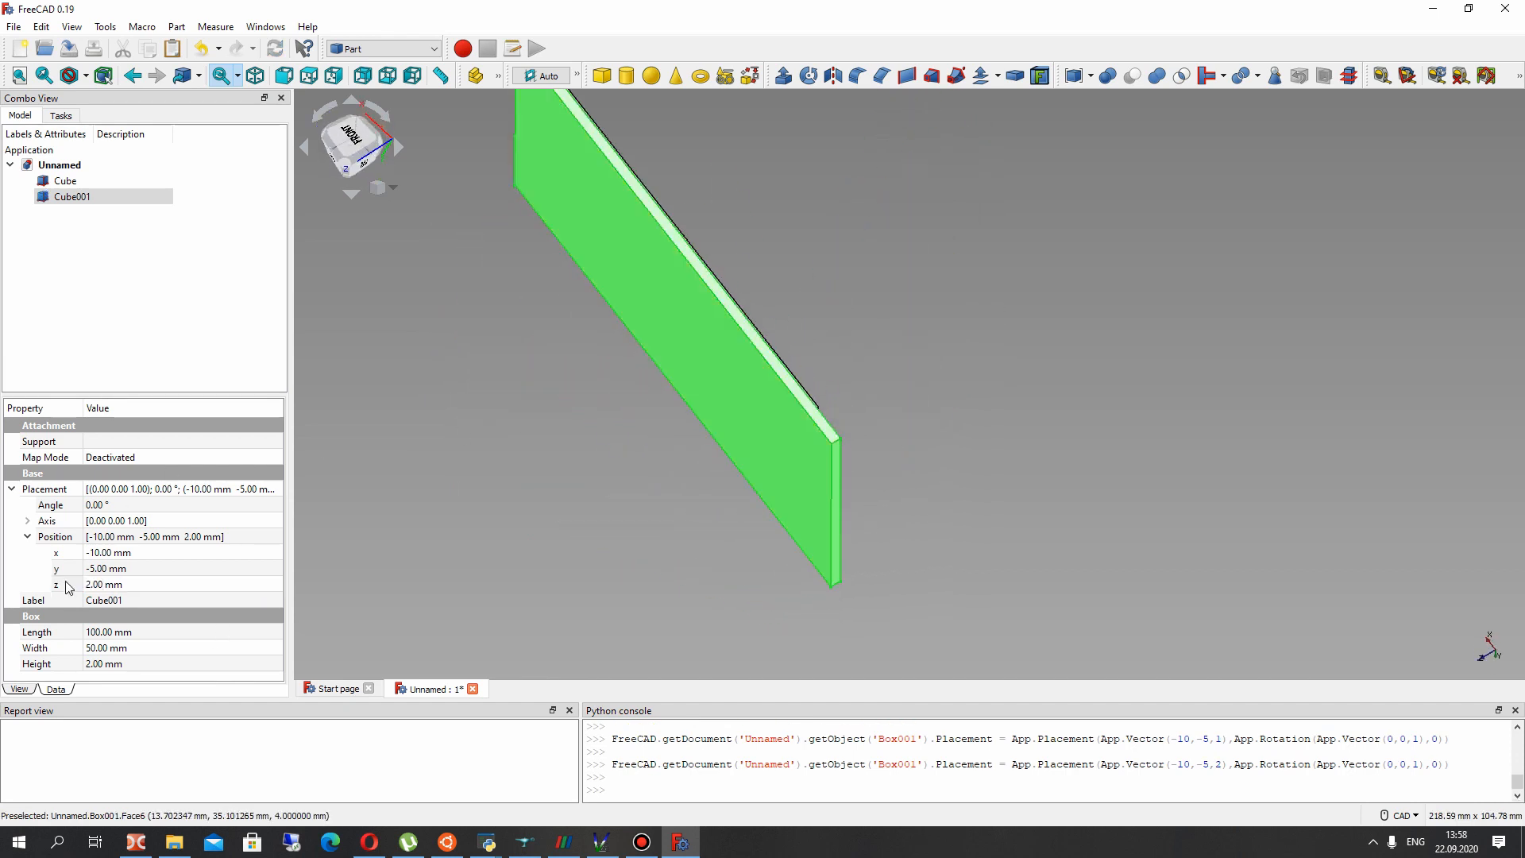
Reverse the larger plate's z offset to -2 mm and inspect both plates' placement
click(87, 585)
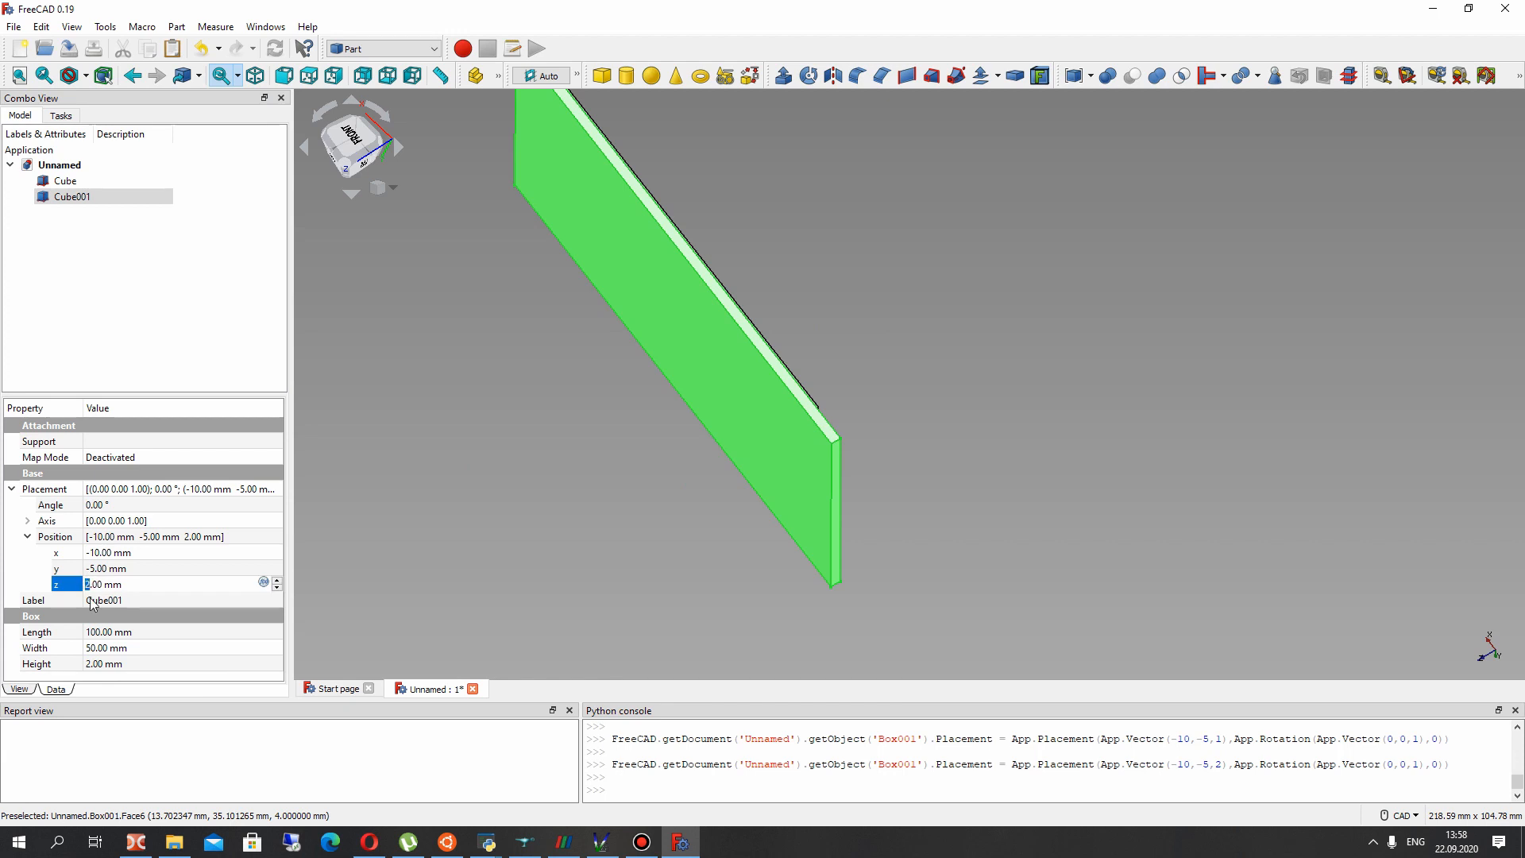
text(-)
right_drag(653, 466, 525, 409)
right_drag(472, 456, 477, 516)
click(752, 230)
right_drag(604, 381, 477, 357)
click(63, 181)
click(67, 197)
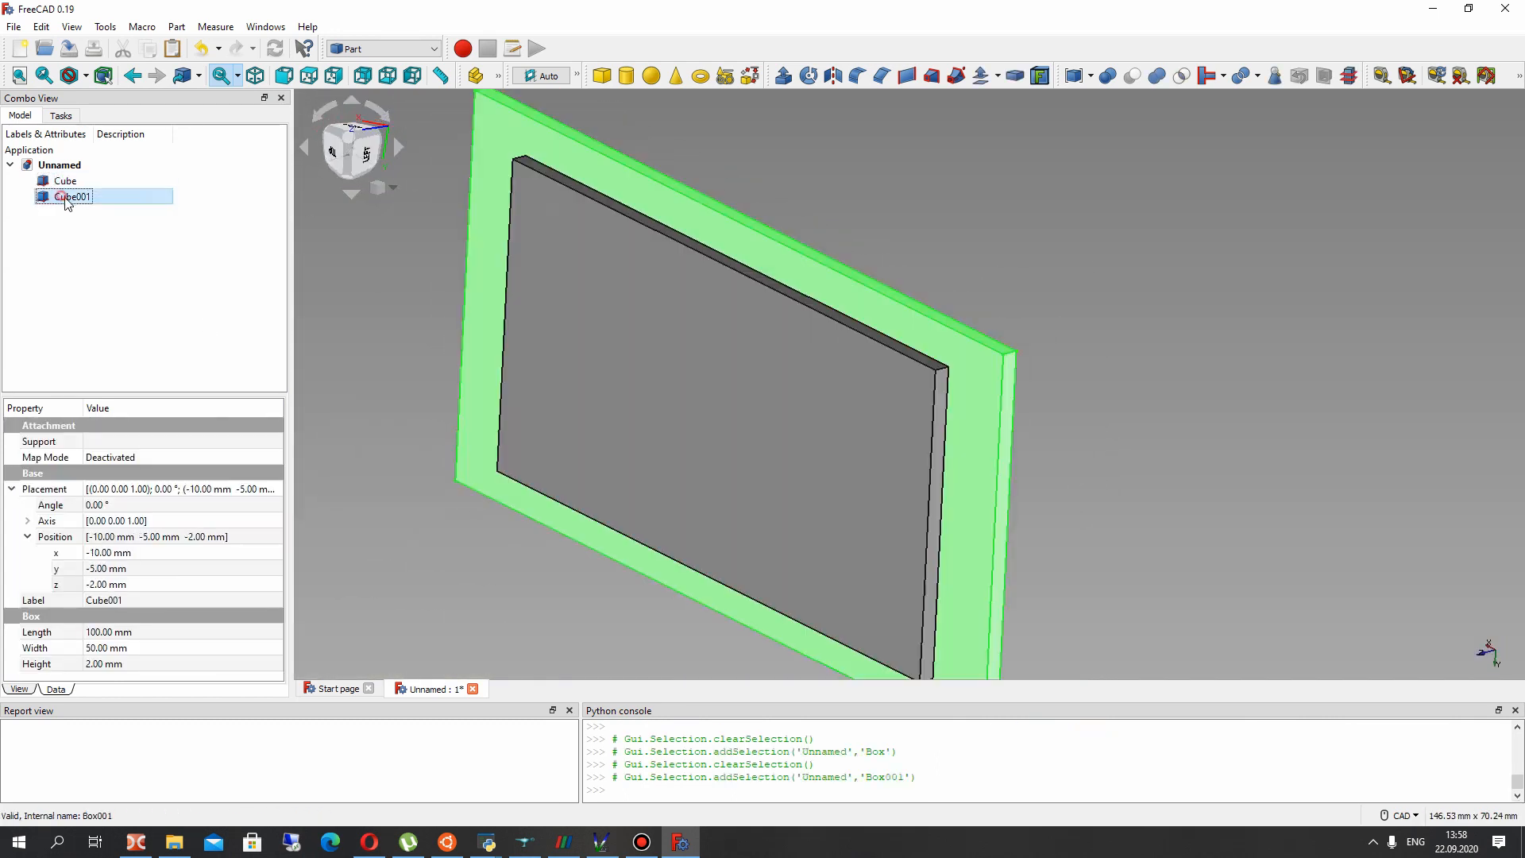
click(430, 251)
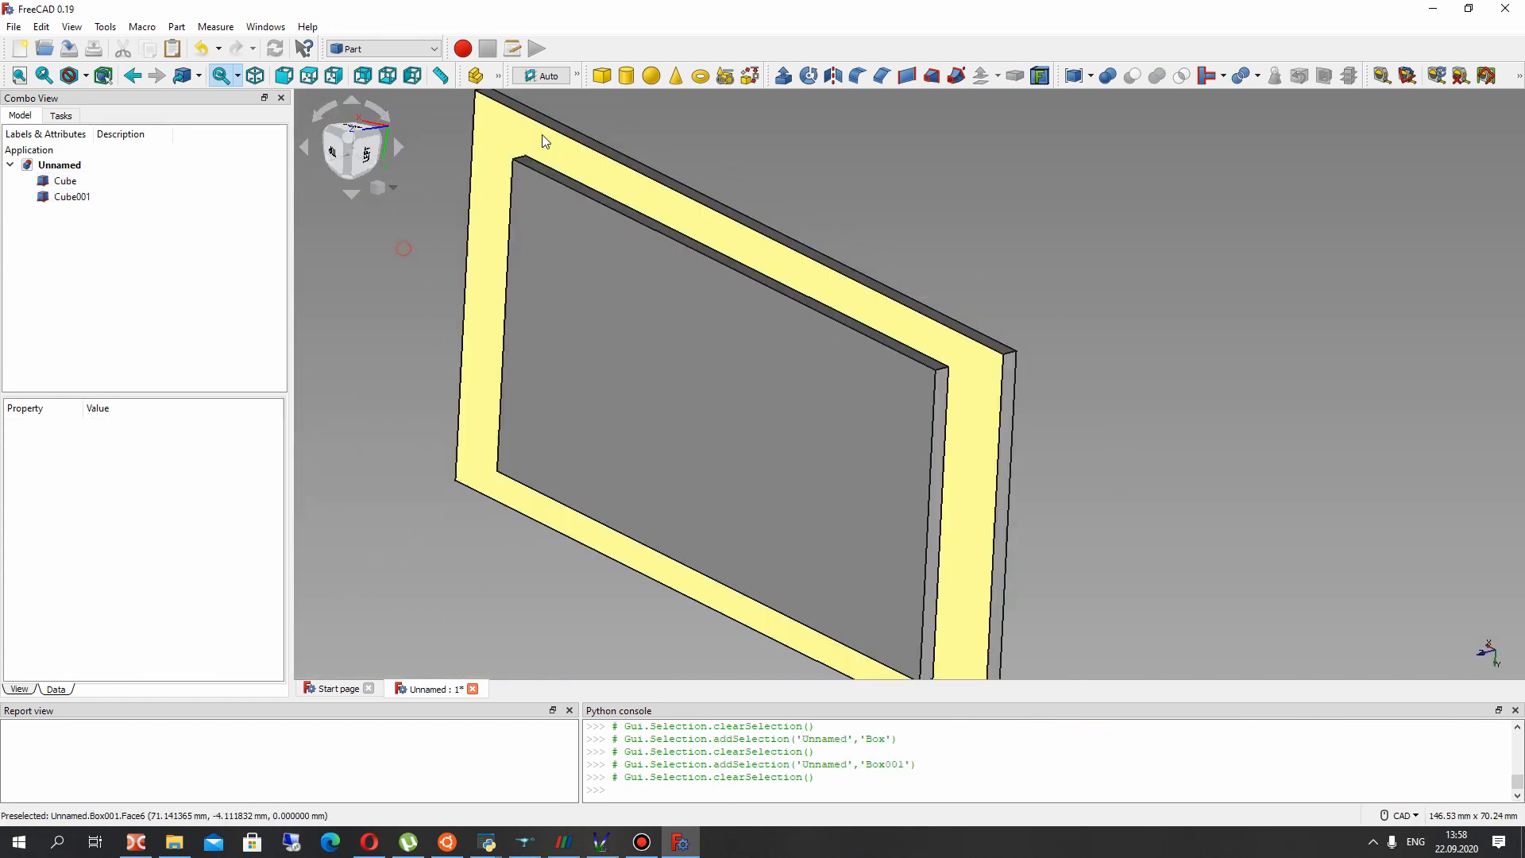
Add a cylinder and set its radius to 4 mm and its height to 20 mm
click(626, 76)
right_drag(812, 414, 919, 337)
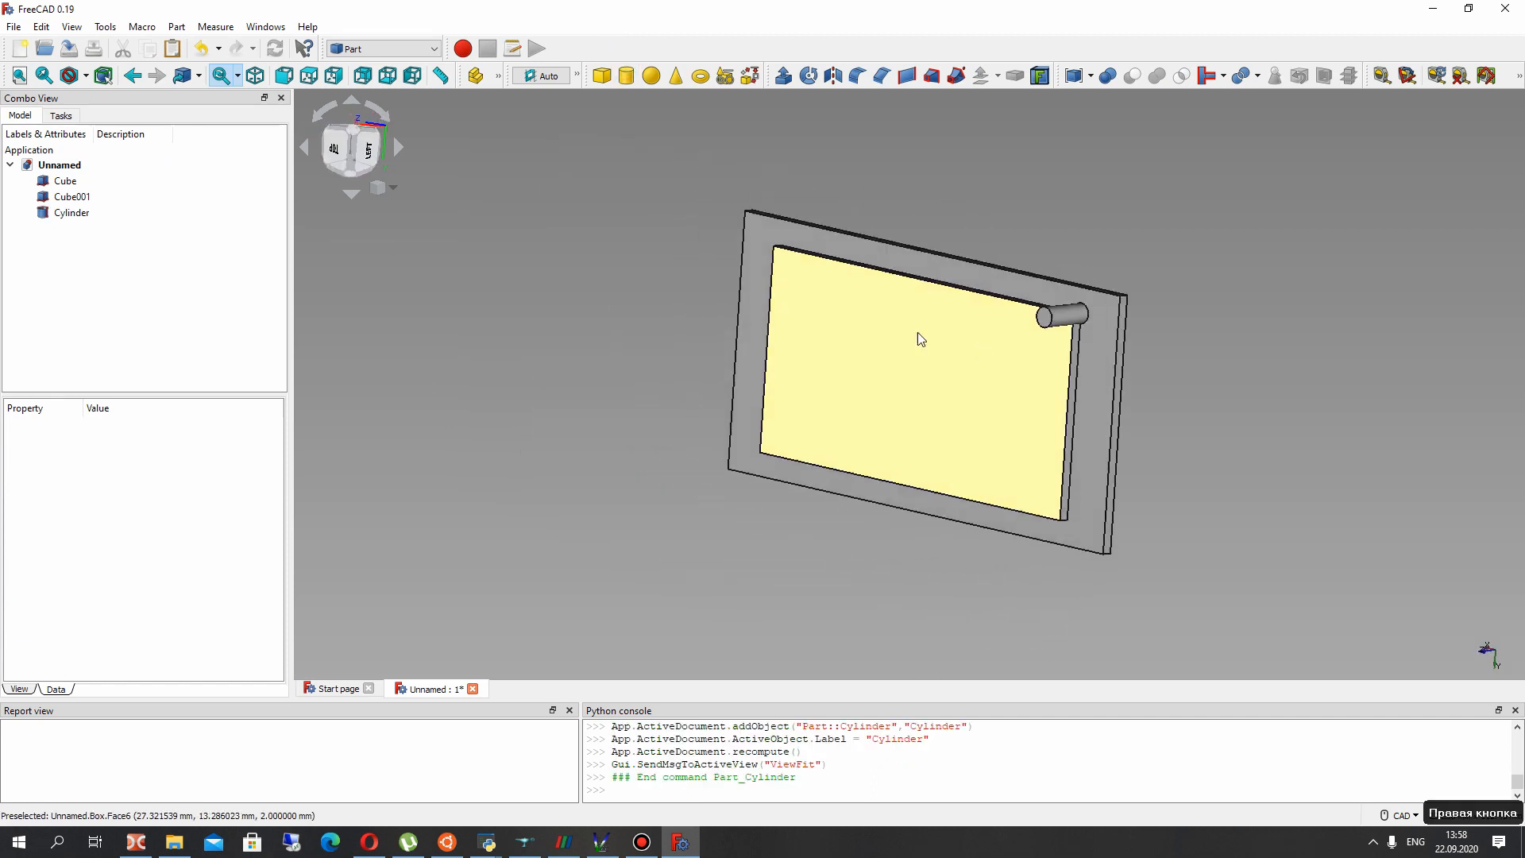
click(75, 213)
click(107, 635)
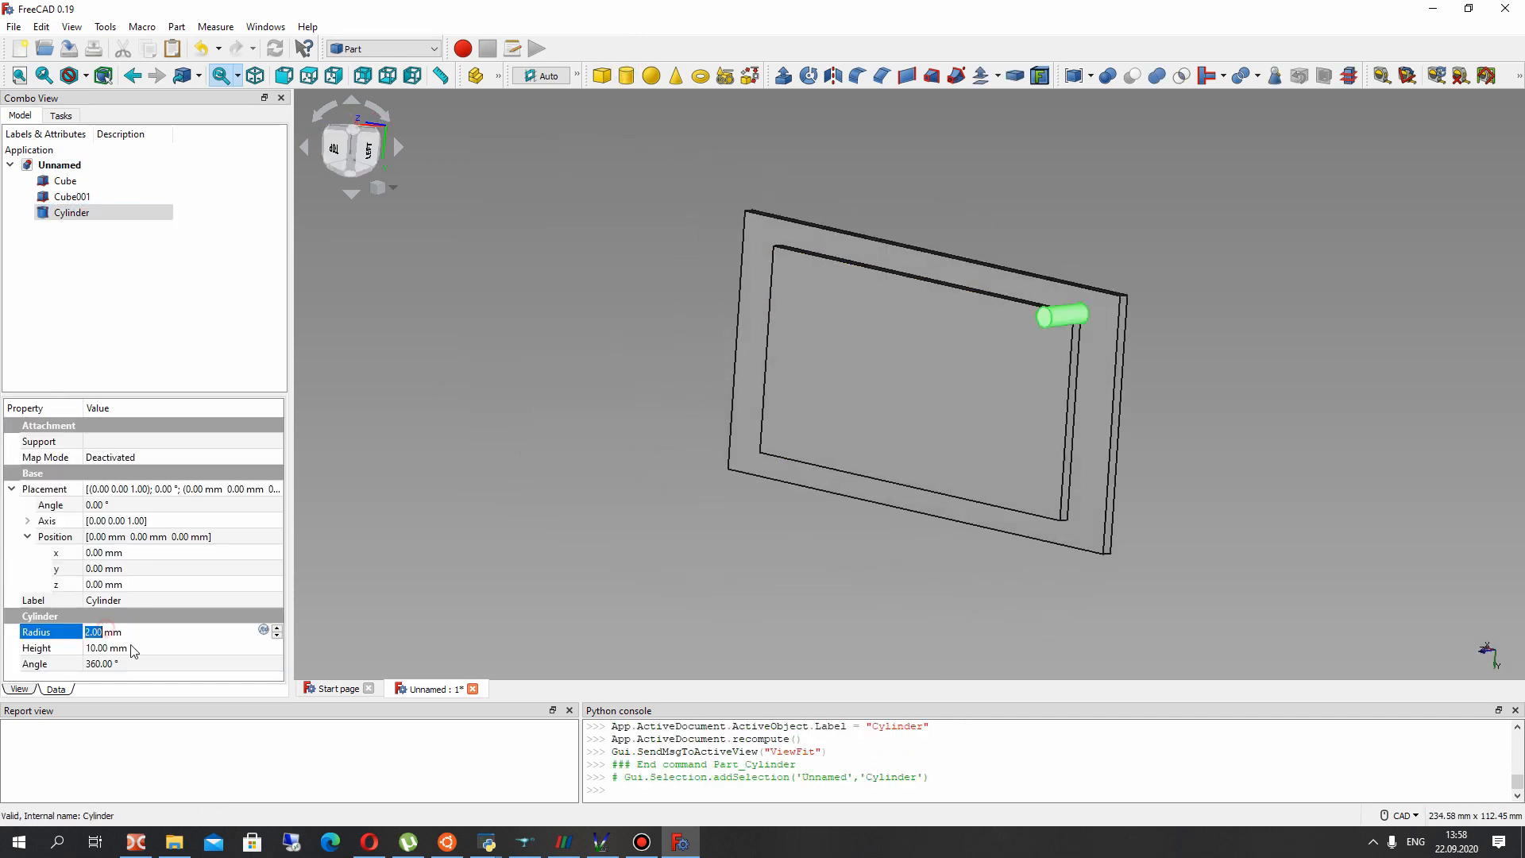
text(4)
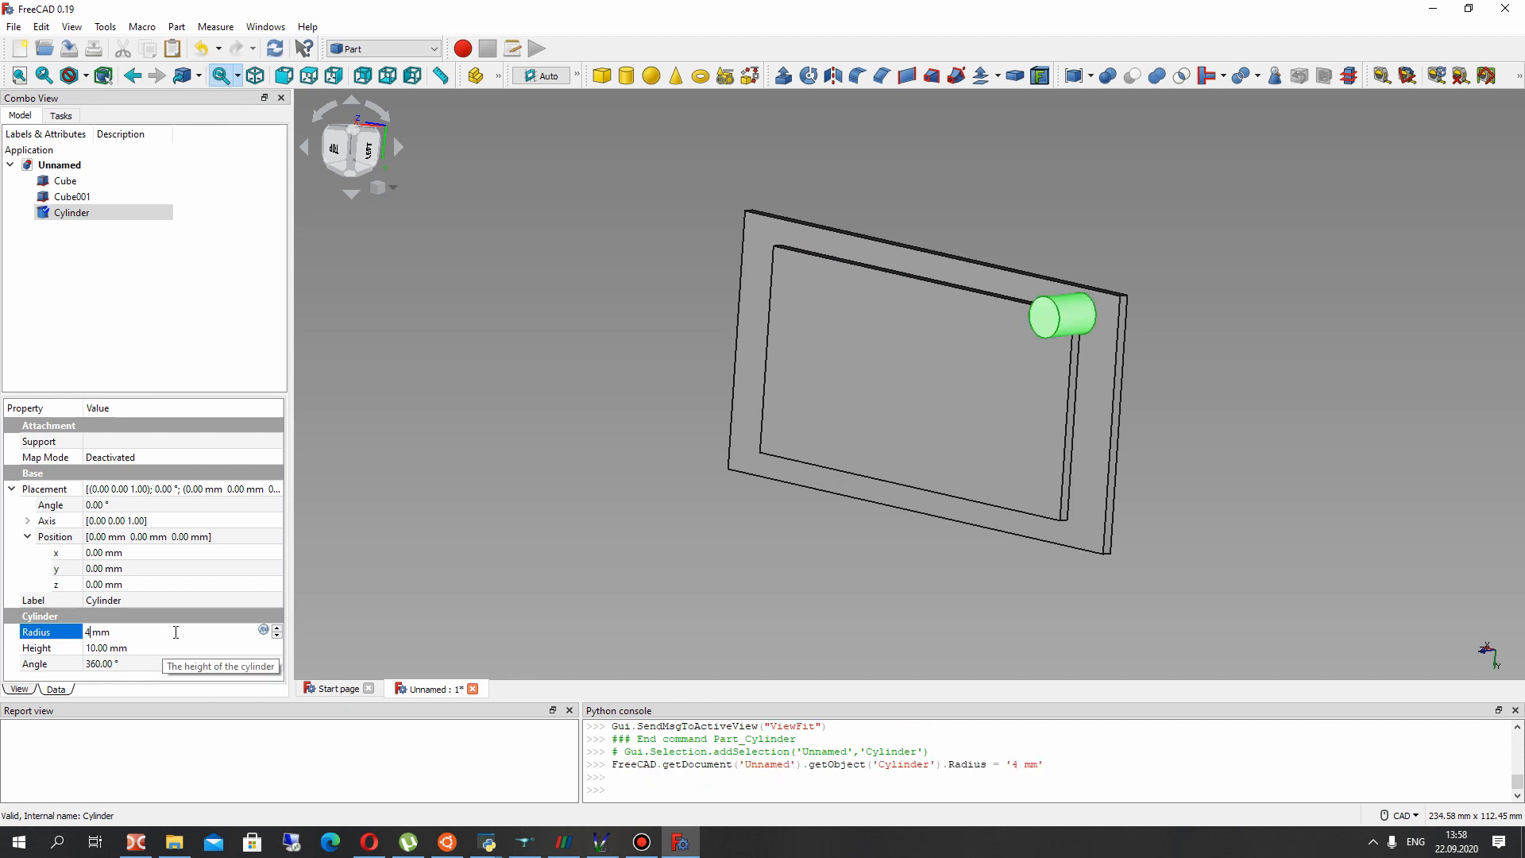
click(102, 648)
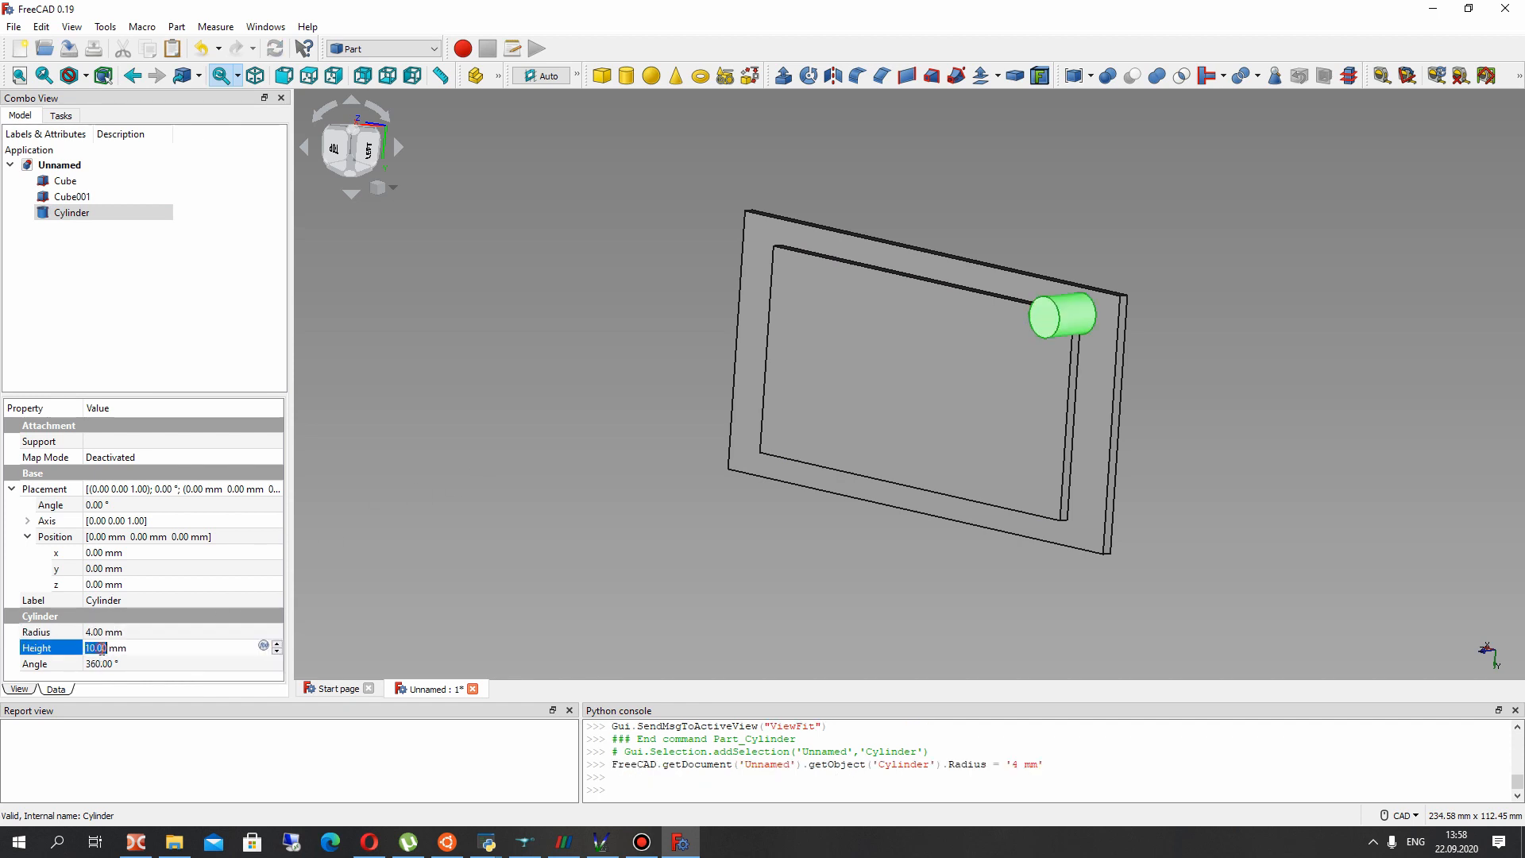
text(20)
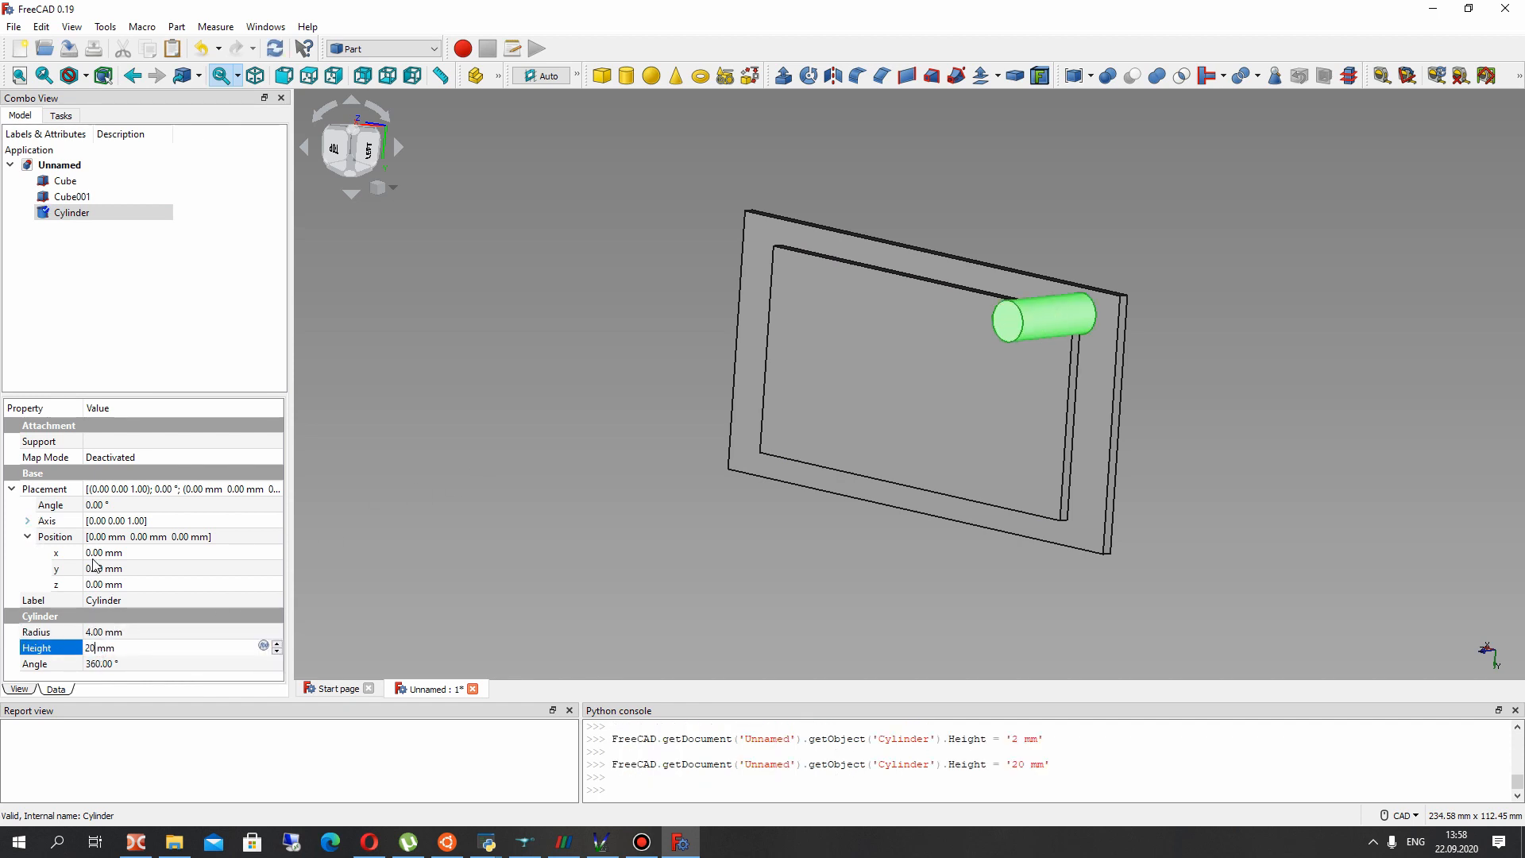
Position the cylinder at x 40 mm, y 20 mm and z -4 mm so it passes through both plates
click(98, 586)
text(-4)
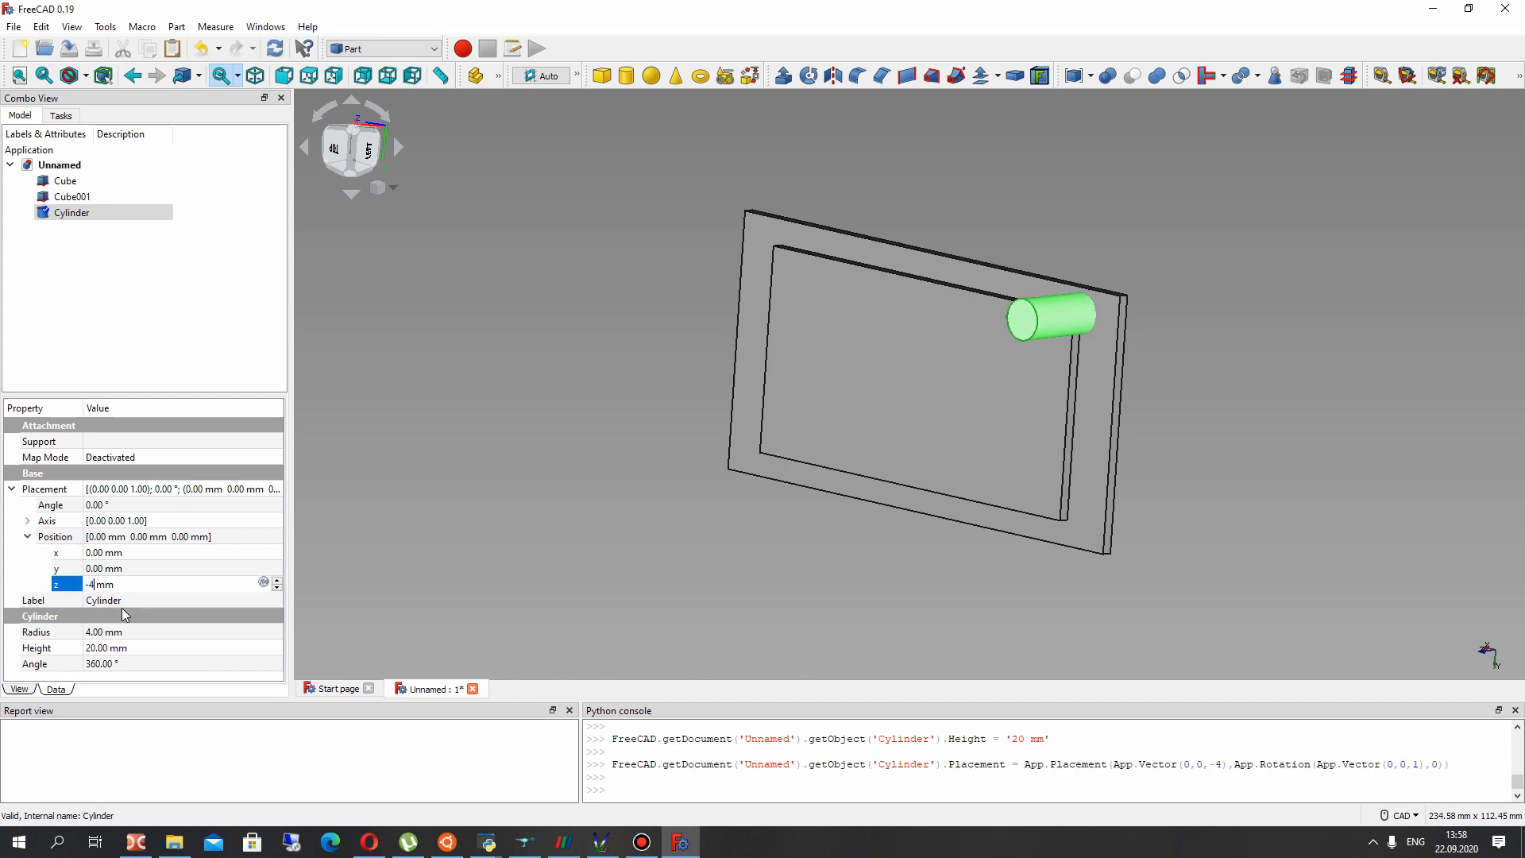
mouse_move(1086, 484)
right_down()
mouse_move(831, 487)
mouse_move(1106, 481)
right_up()
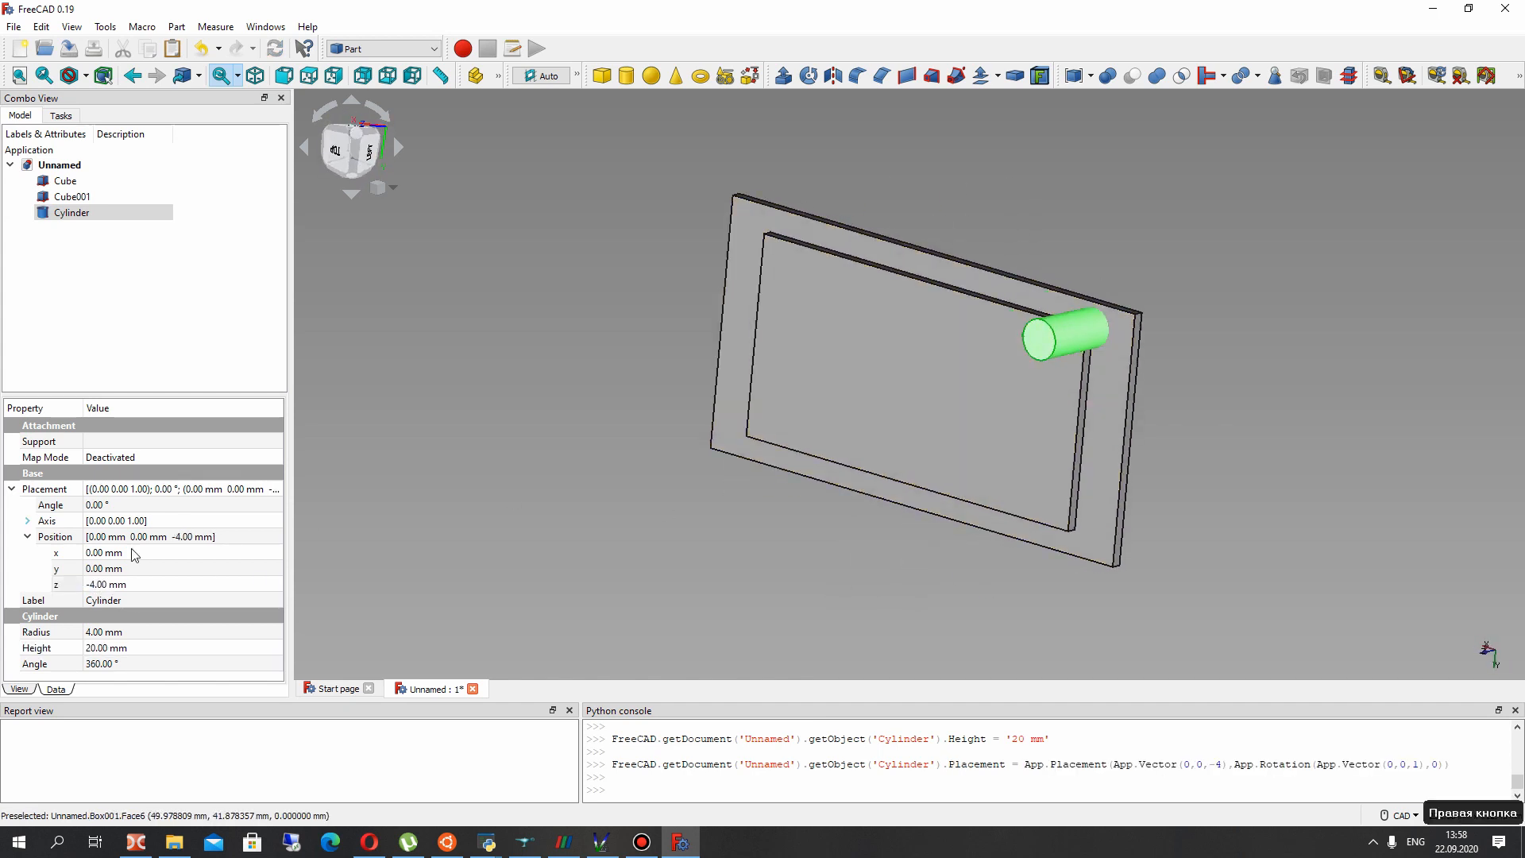
click(133, 554)
text(40)
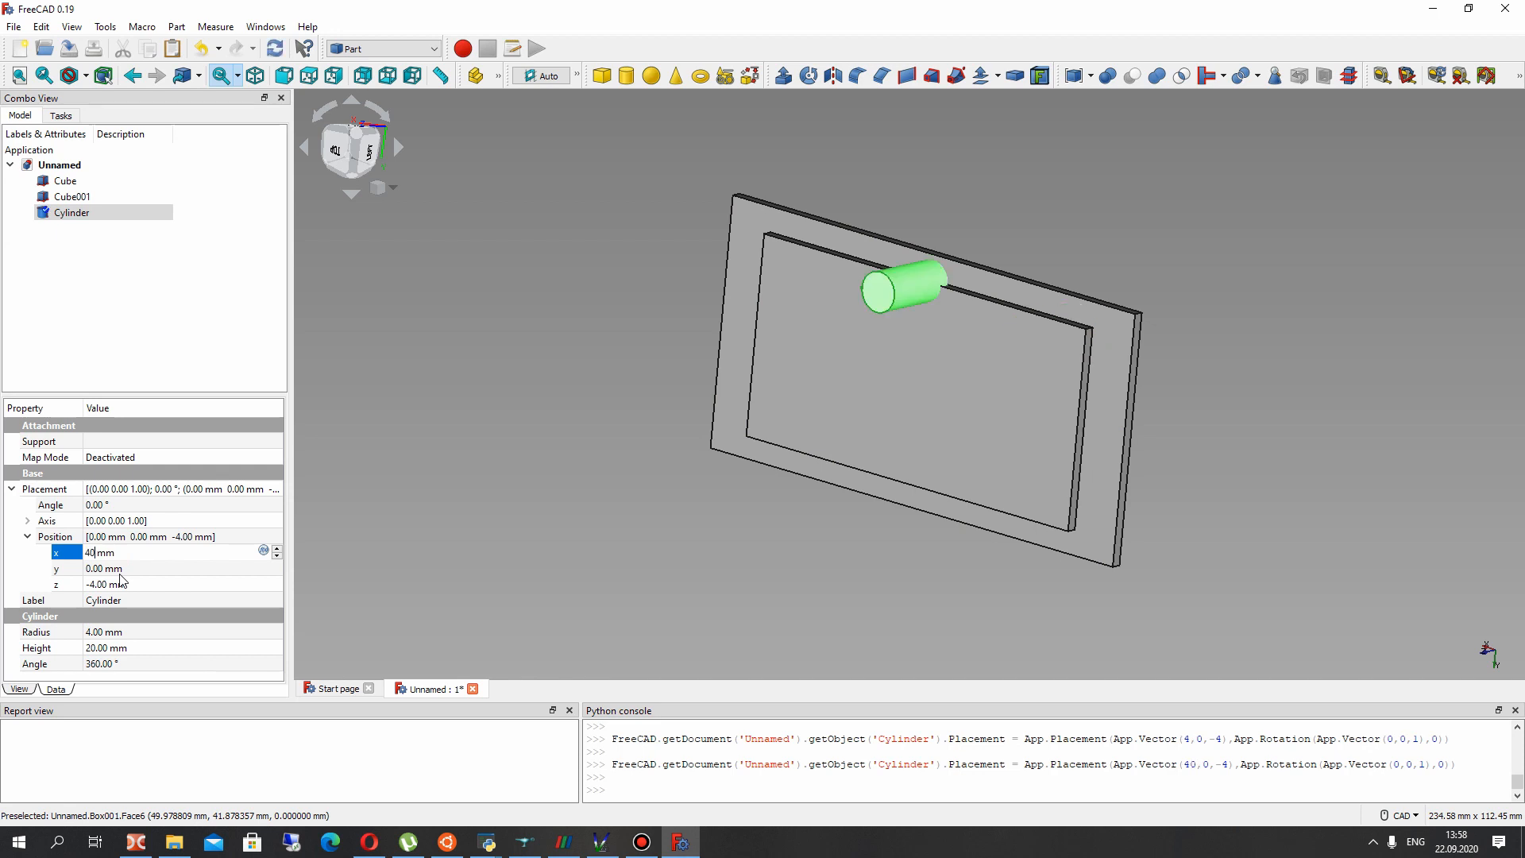
click(111, 568)
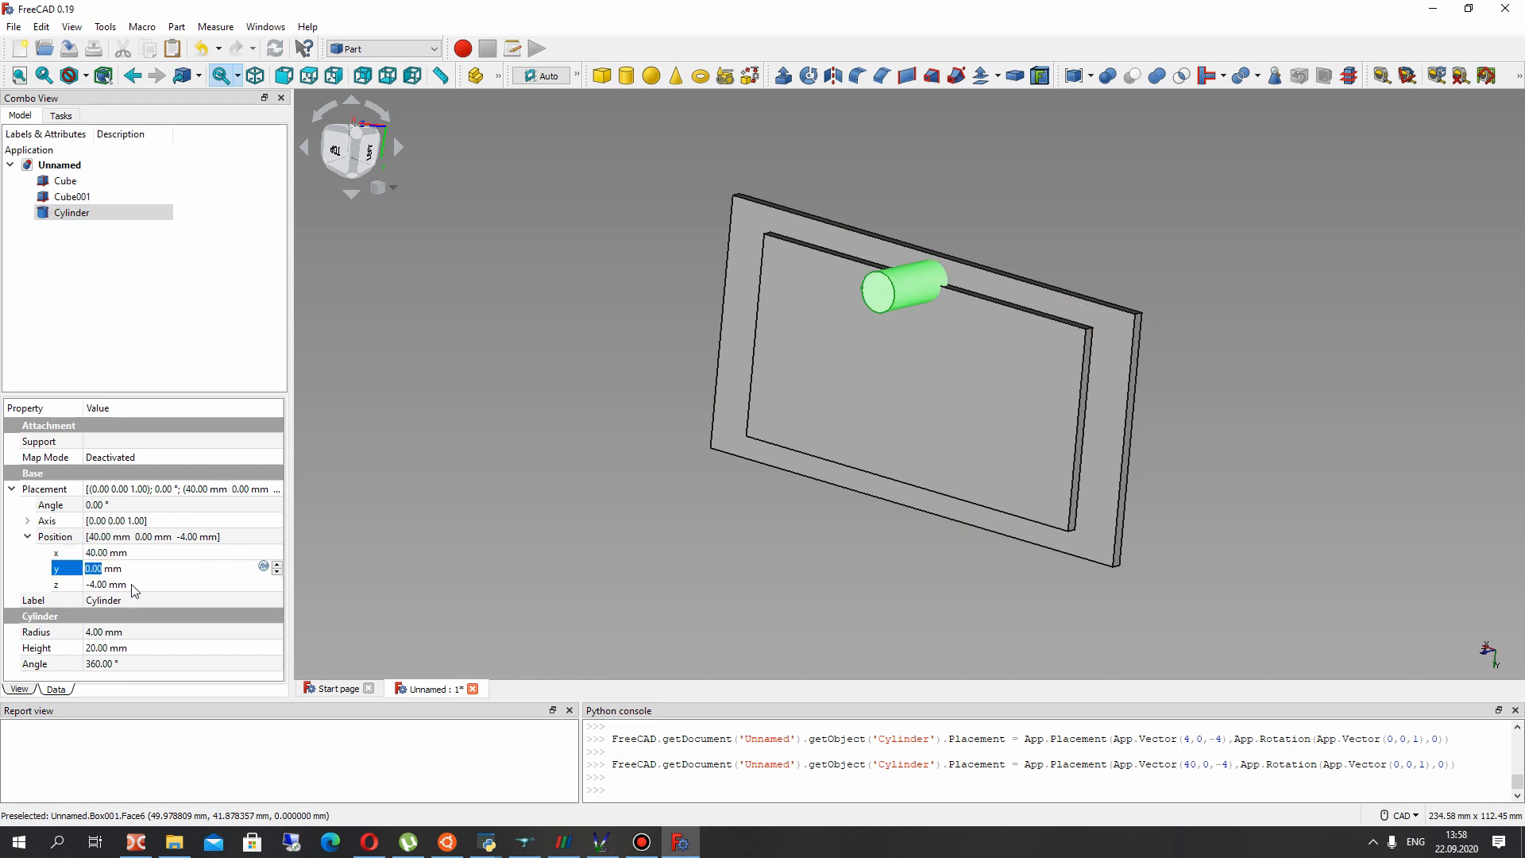
text(20)
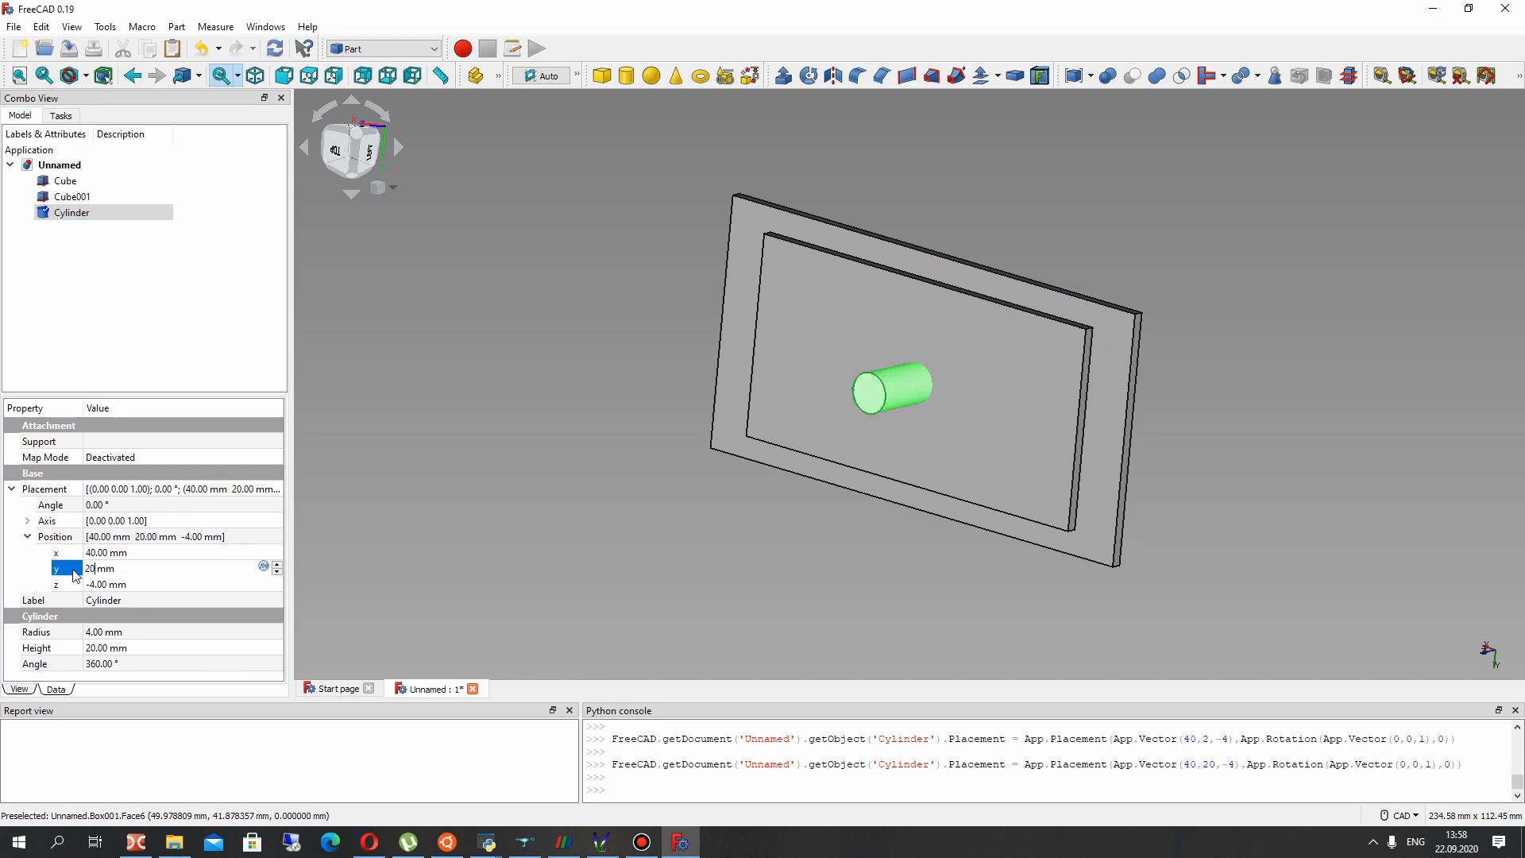
Move the cylinder towards one end of the plates by setting its x position to 15 mm
click(94, 551)
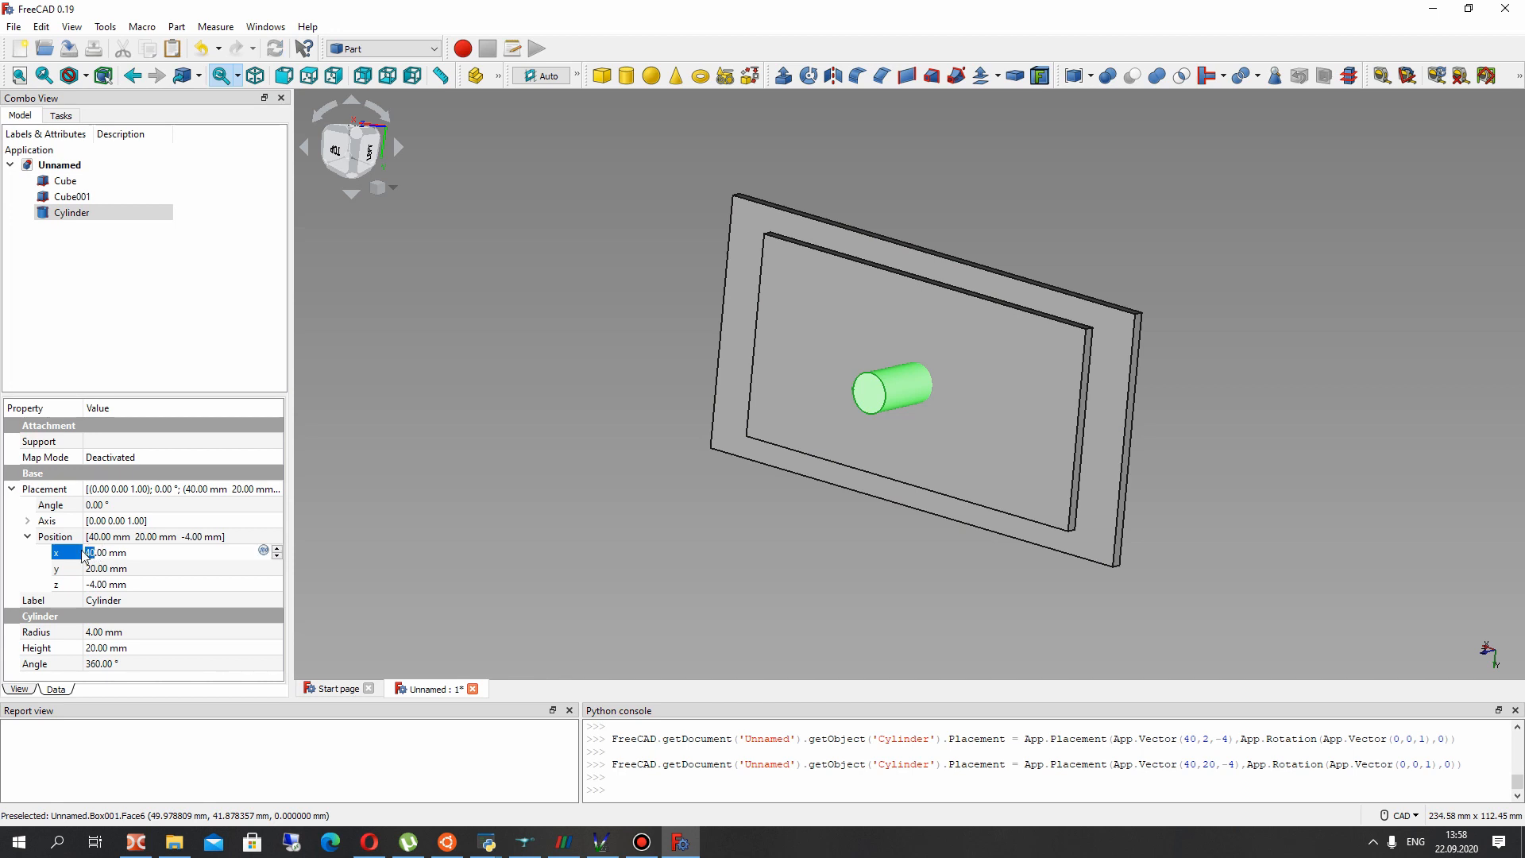
text(30)
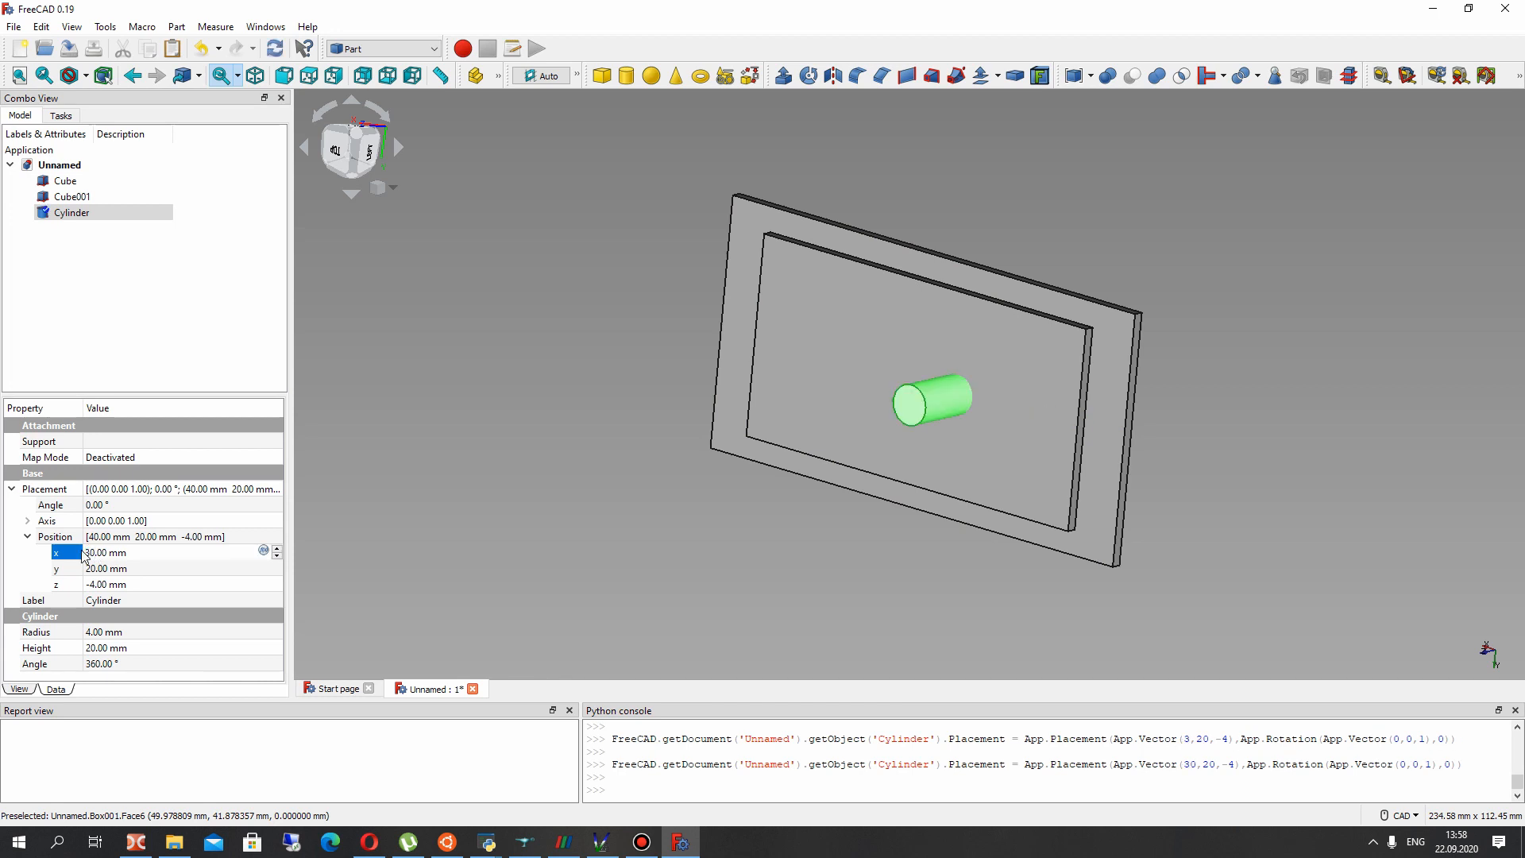
key(BackSpace)
key(BackSpace)
text(10)
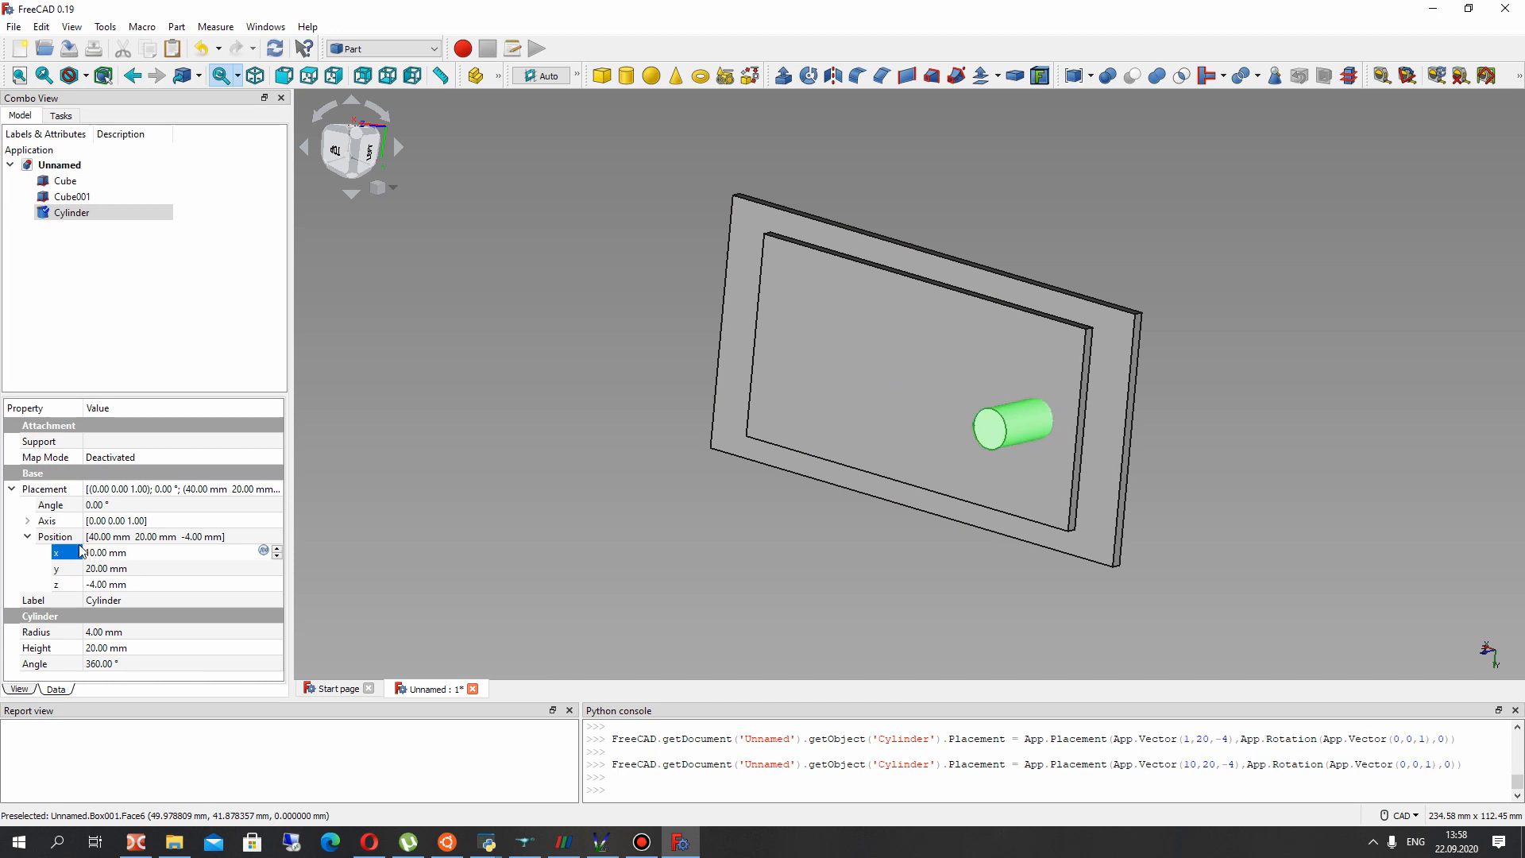
text(5)
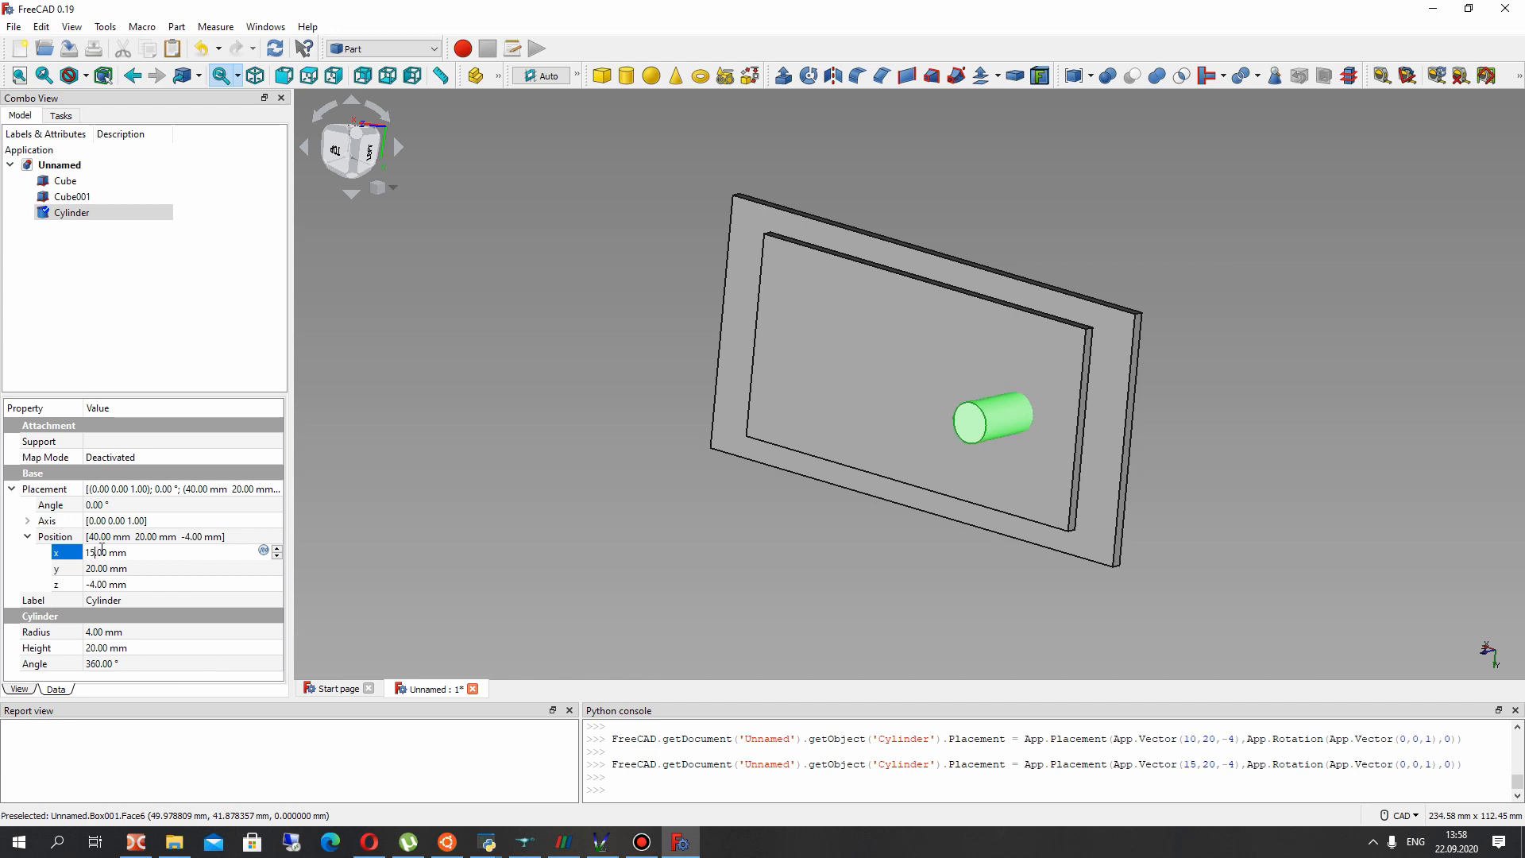
click(544, 428)
Duplicate the cylinder in place so that each plate has its own cutting tool
click(77, 212)
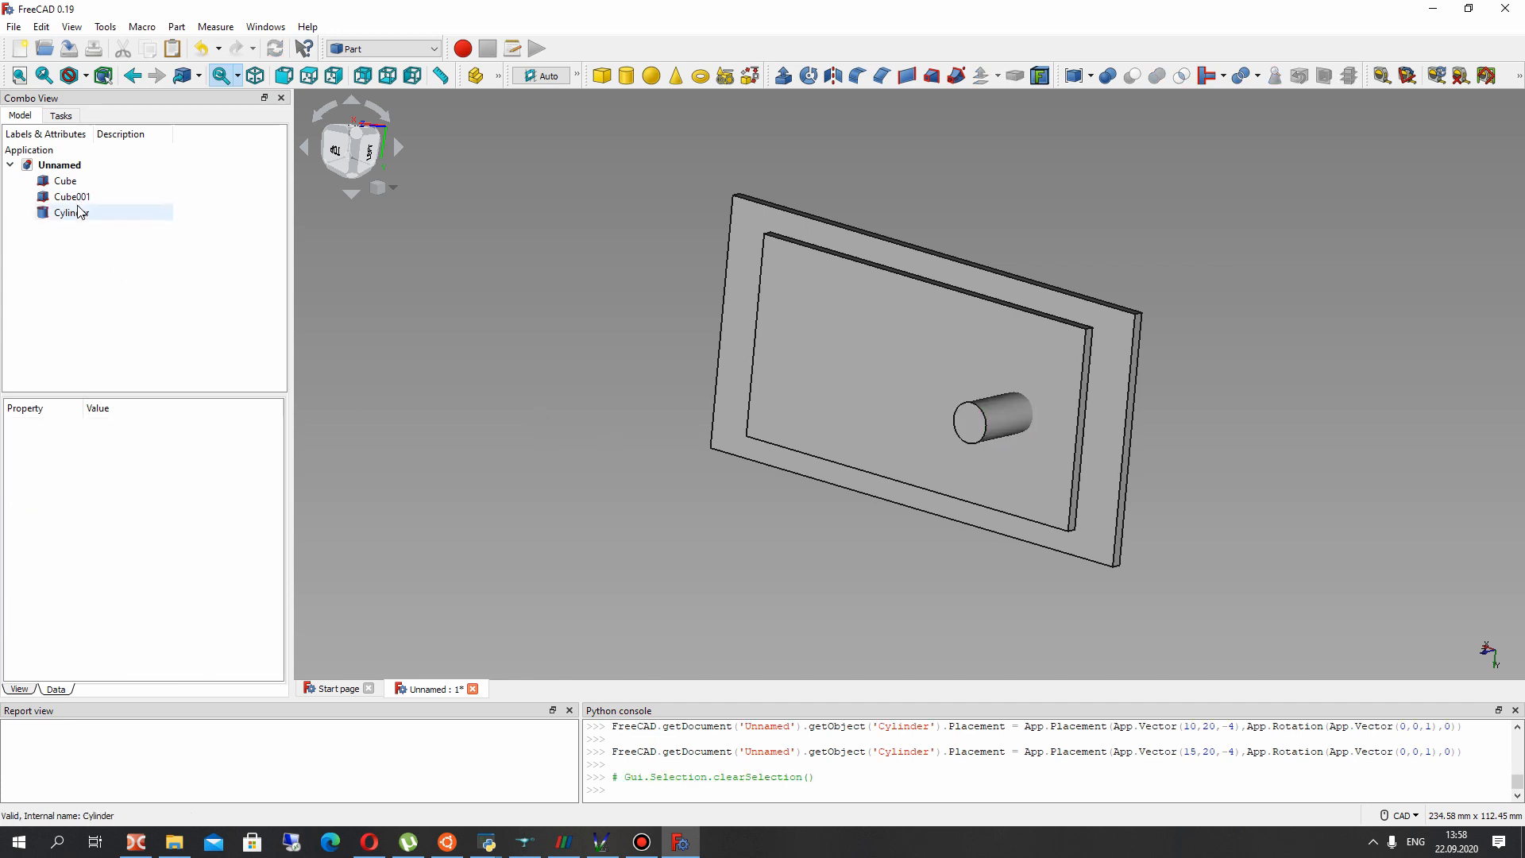
key(ctrl+c)
key(ctrl+v)
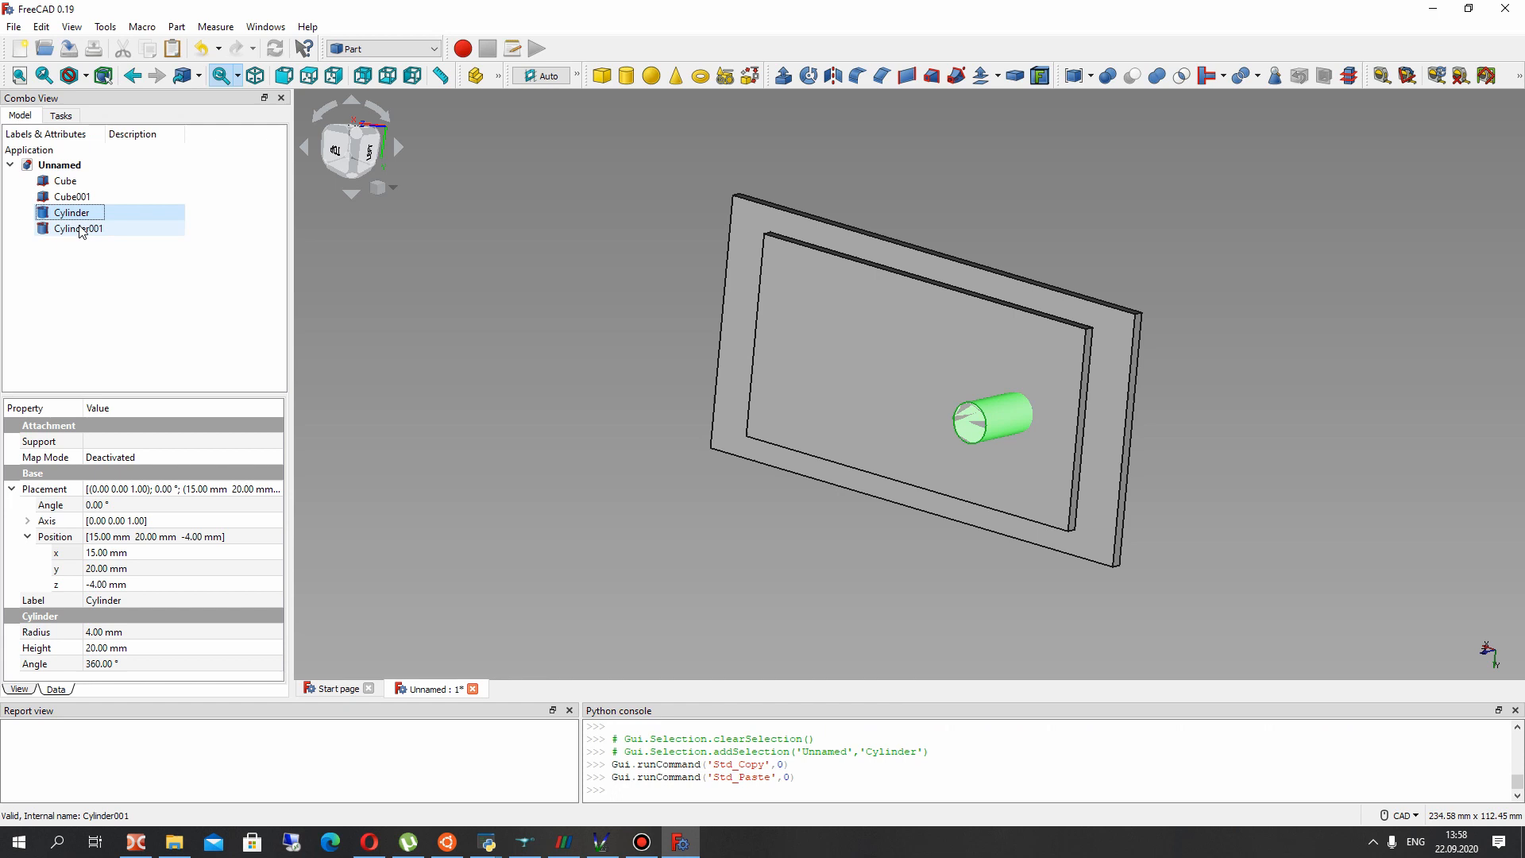
click(206, 227)
Subtract the original cylinder from the smaller plate, Cube, with a boolean Cut
click(58, 183)
ctrl+click(80, 213)
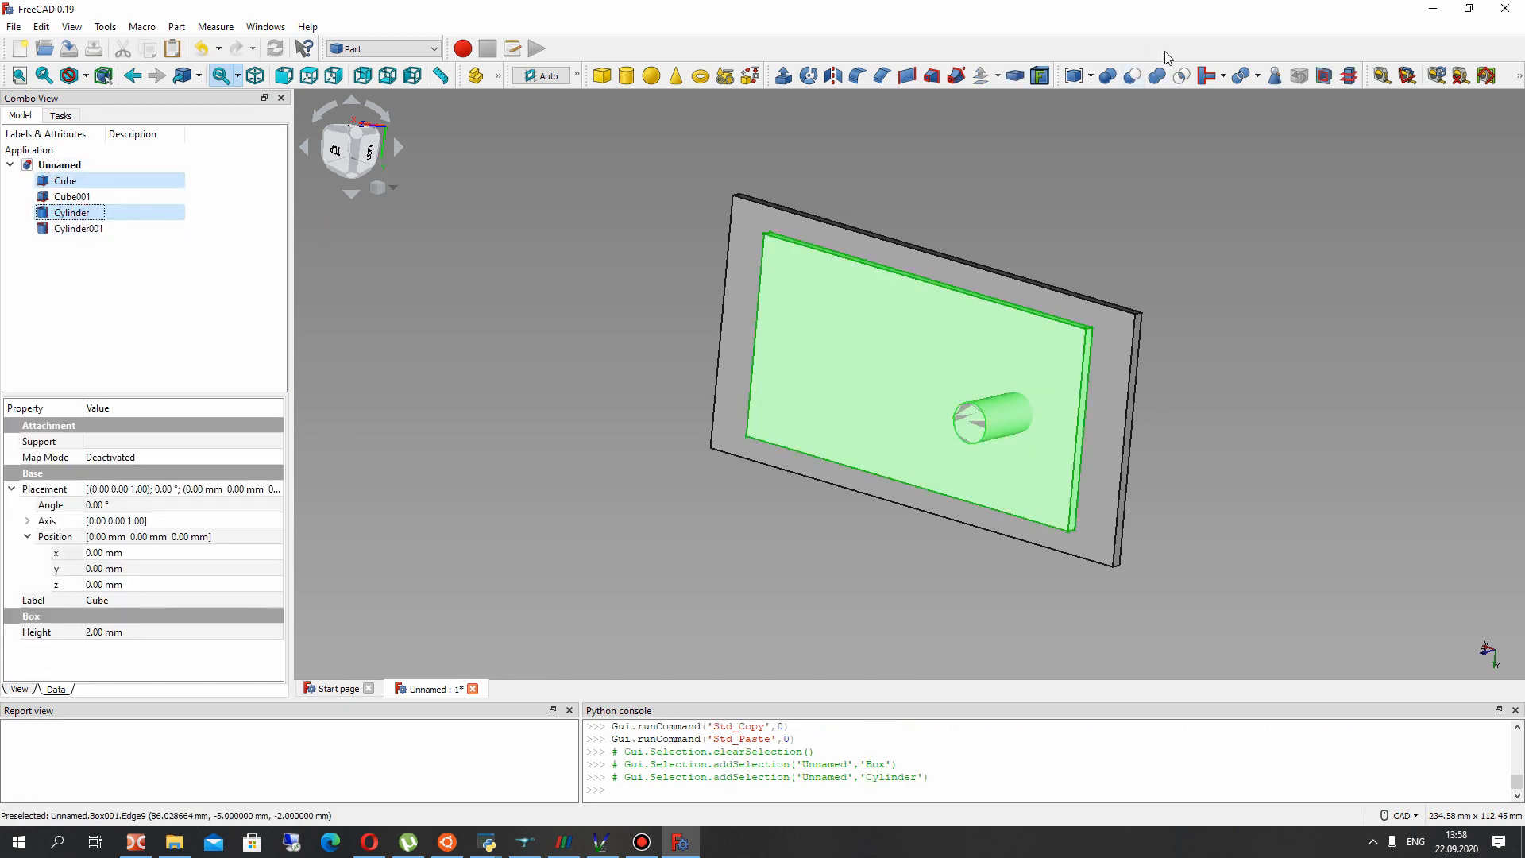
click(1132, 75)
middle_drag(874, 358, 1064, 338)
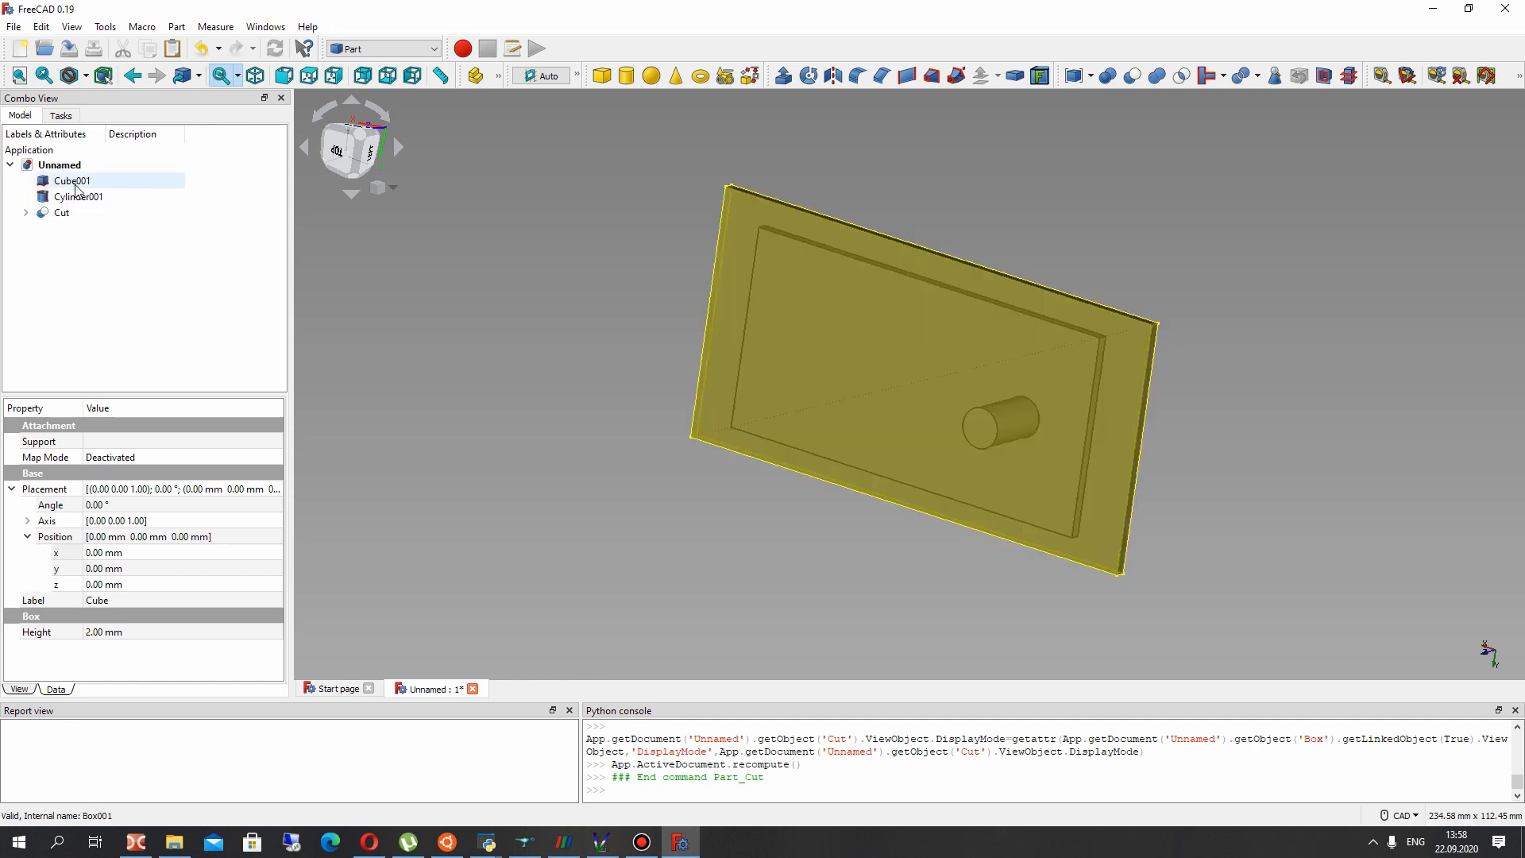
Subtract the copied cylinder, Cylinder001, from the larger plate, Cube001, with a boolean Cut
click(71, 181)
ctrl+click(78, 197)
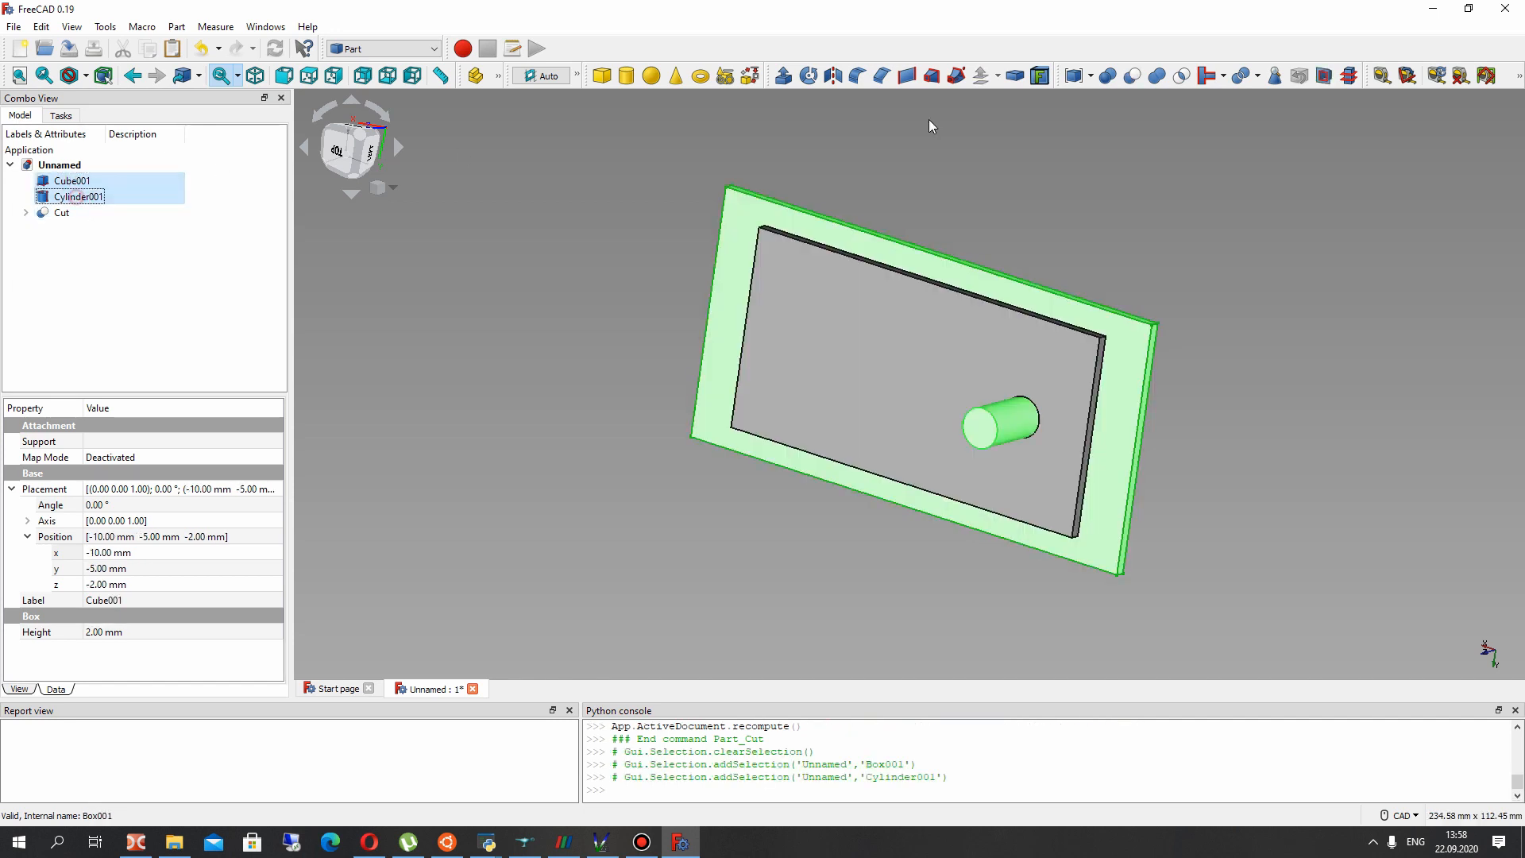
click(1132, 75)
middle_drag(1112, 238, 1246, 266)
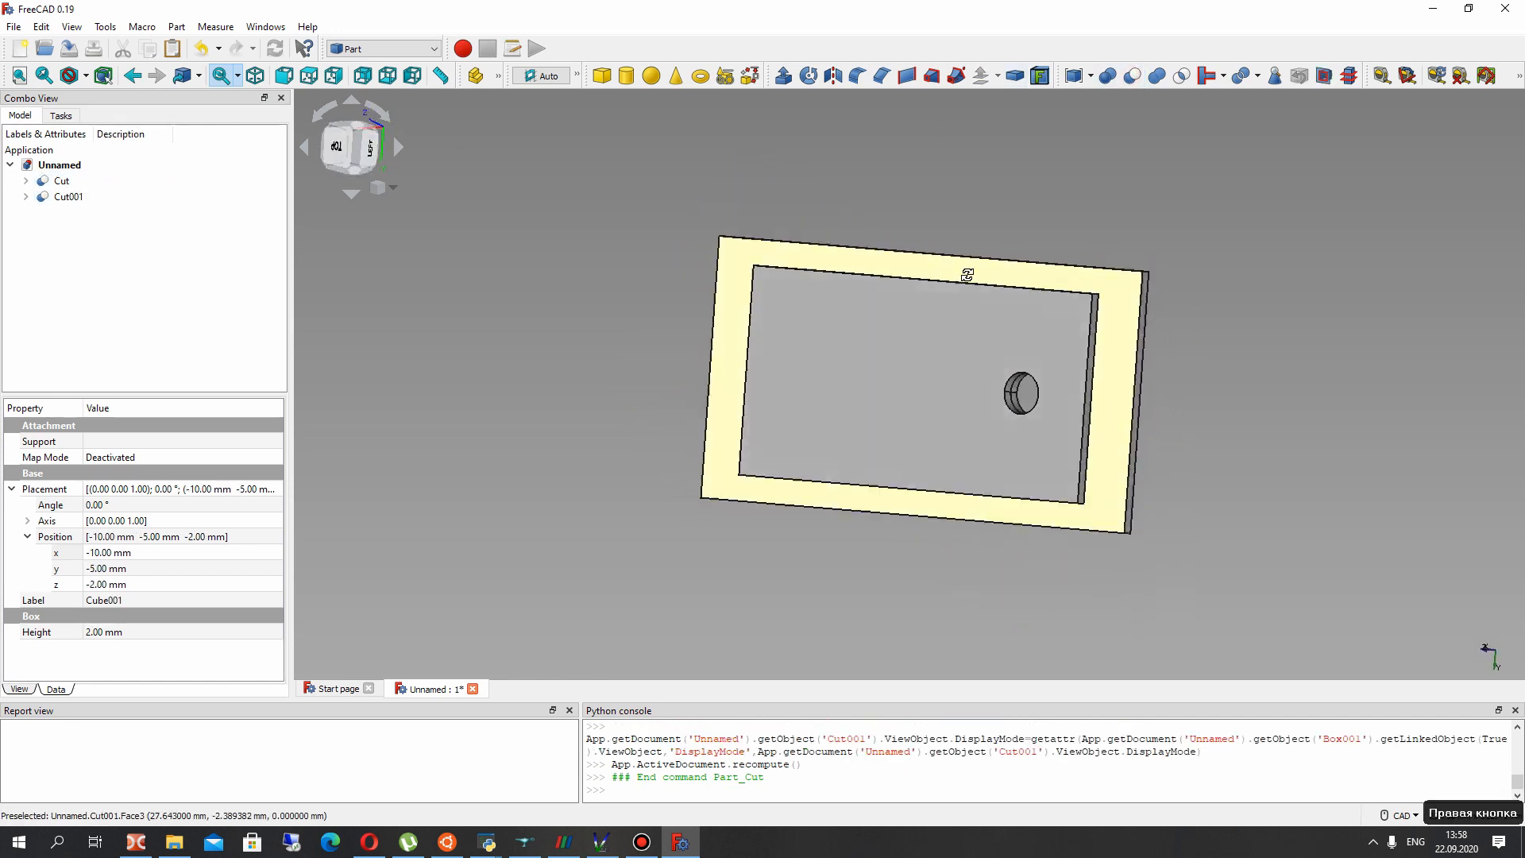
Set the Refine property of the larger plate's cut, Cut001, to true
click(61, 181)
click(69, 199)
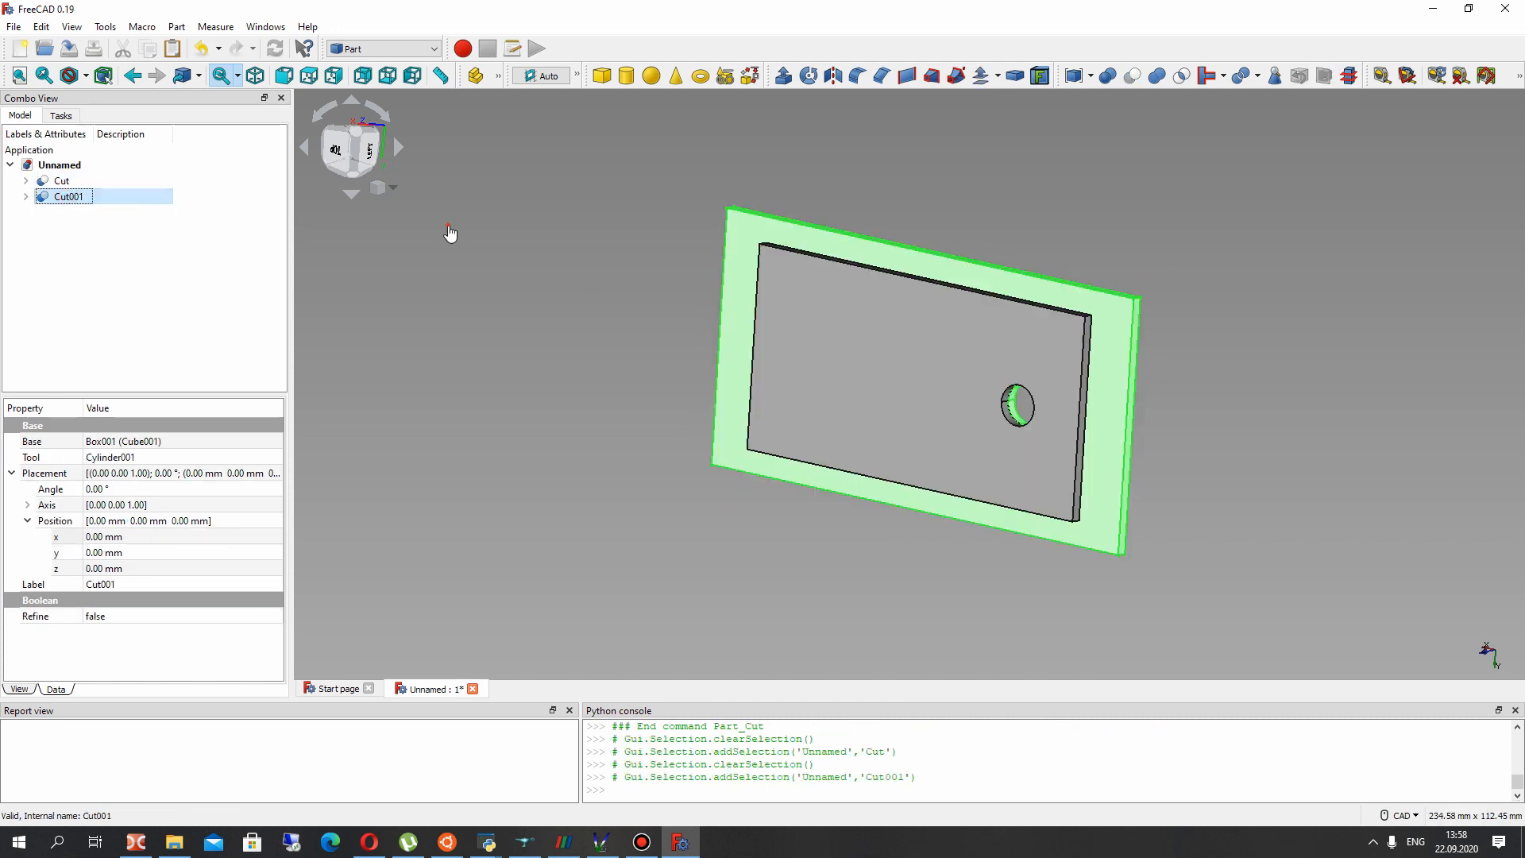
click(691, 329)
click(69, 196)
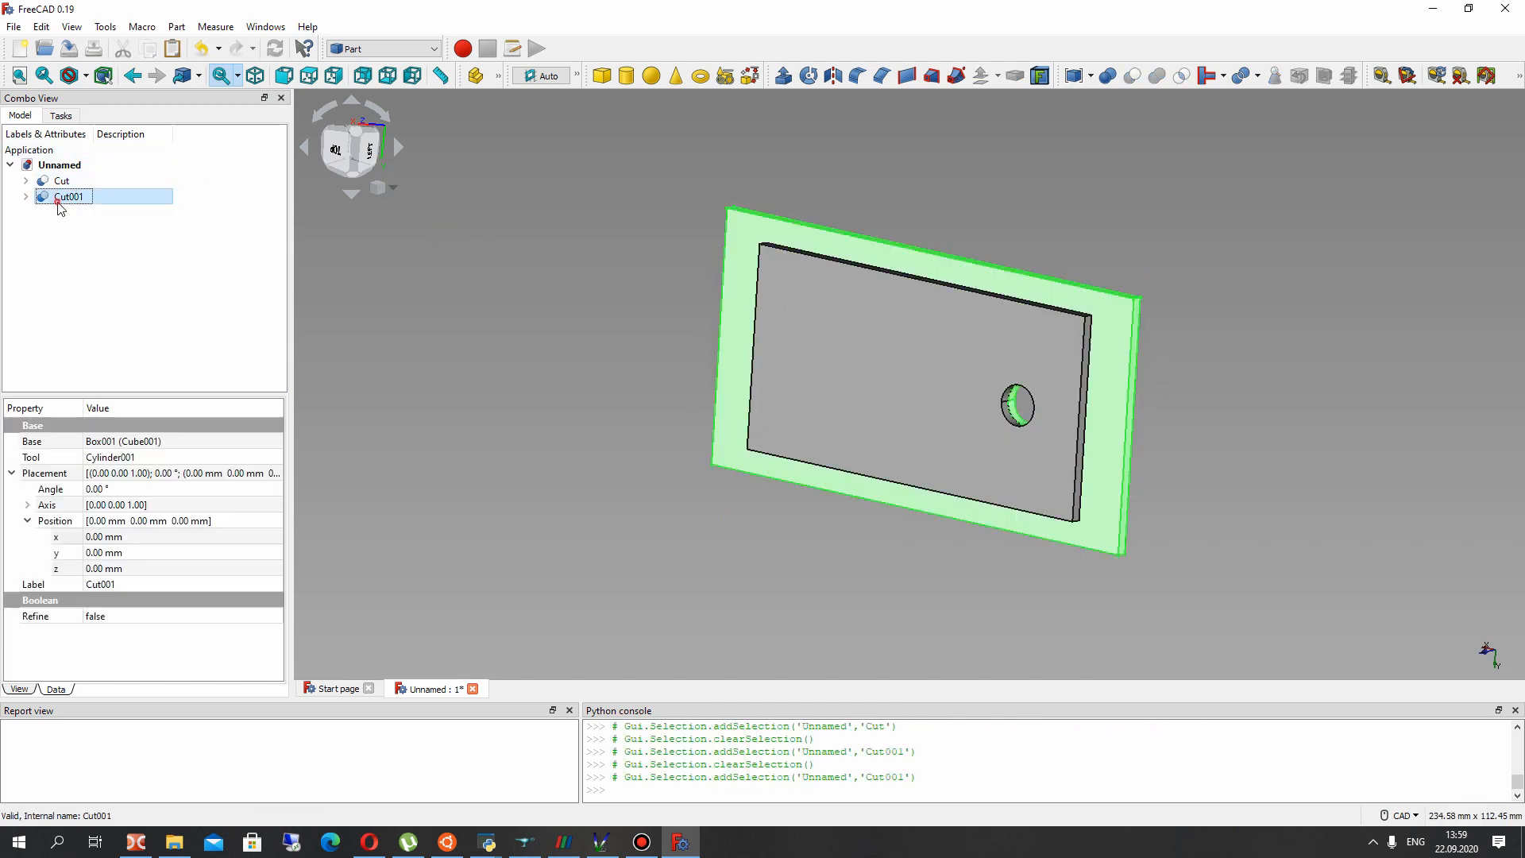
click(103, 617)
click(103, 616)
click(112, 642)
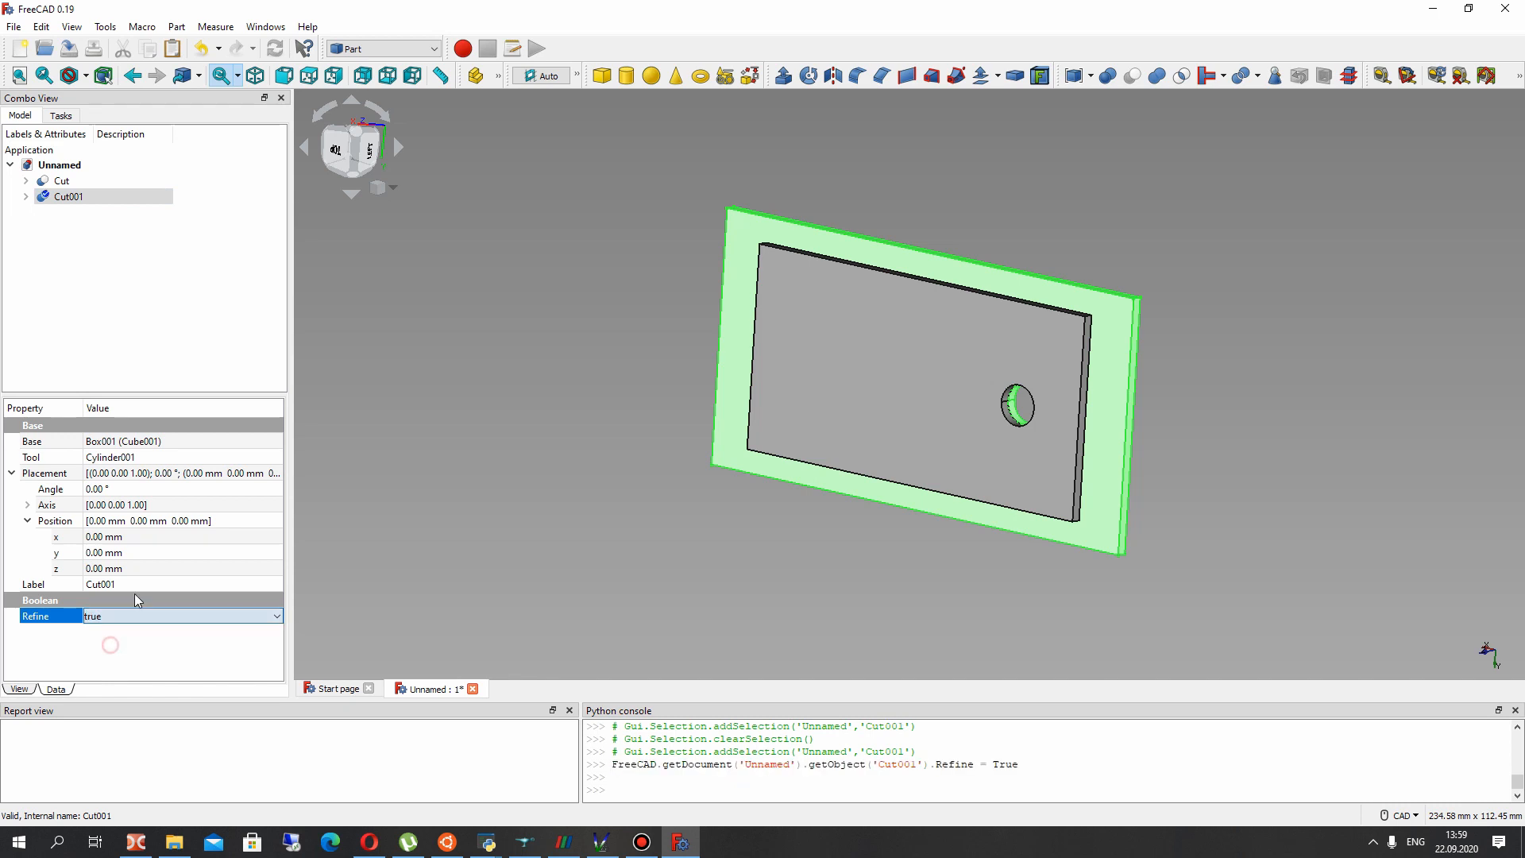
Set the Refine property of the smaller plate's cut to true
click(61, 180)
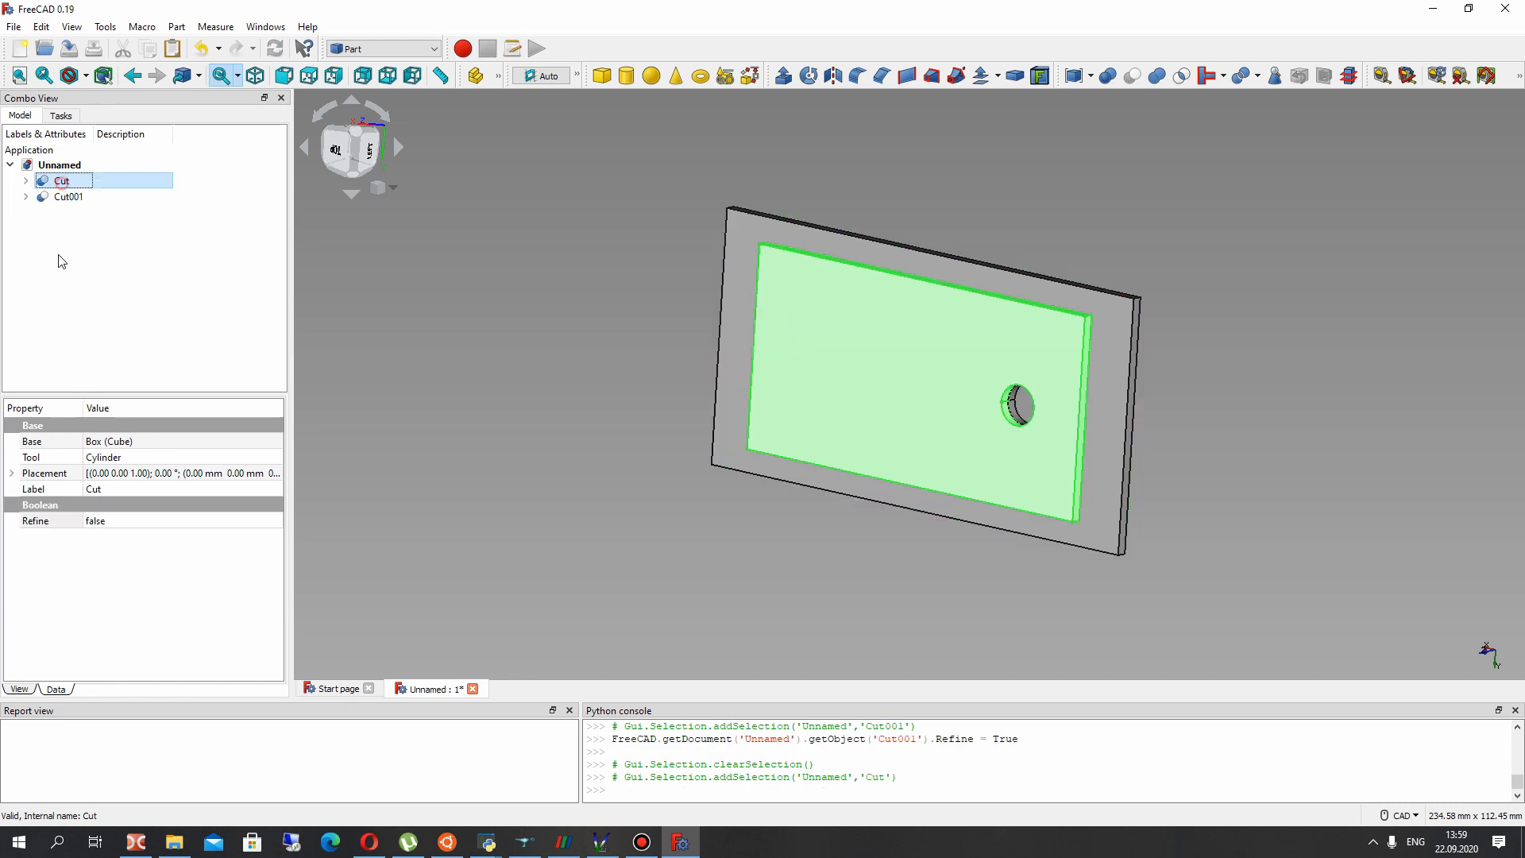
click(97, 517)
click(98, 520)
click(103, 546)
click(628, 483)
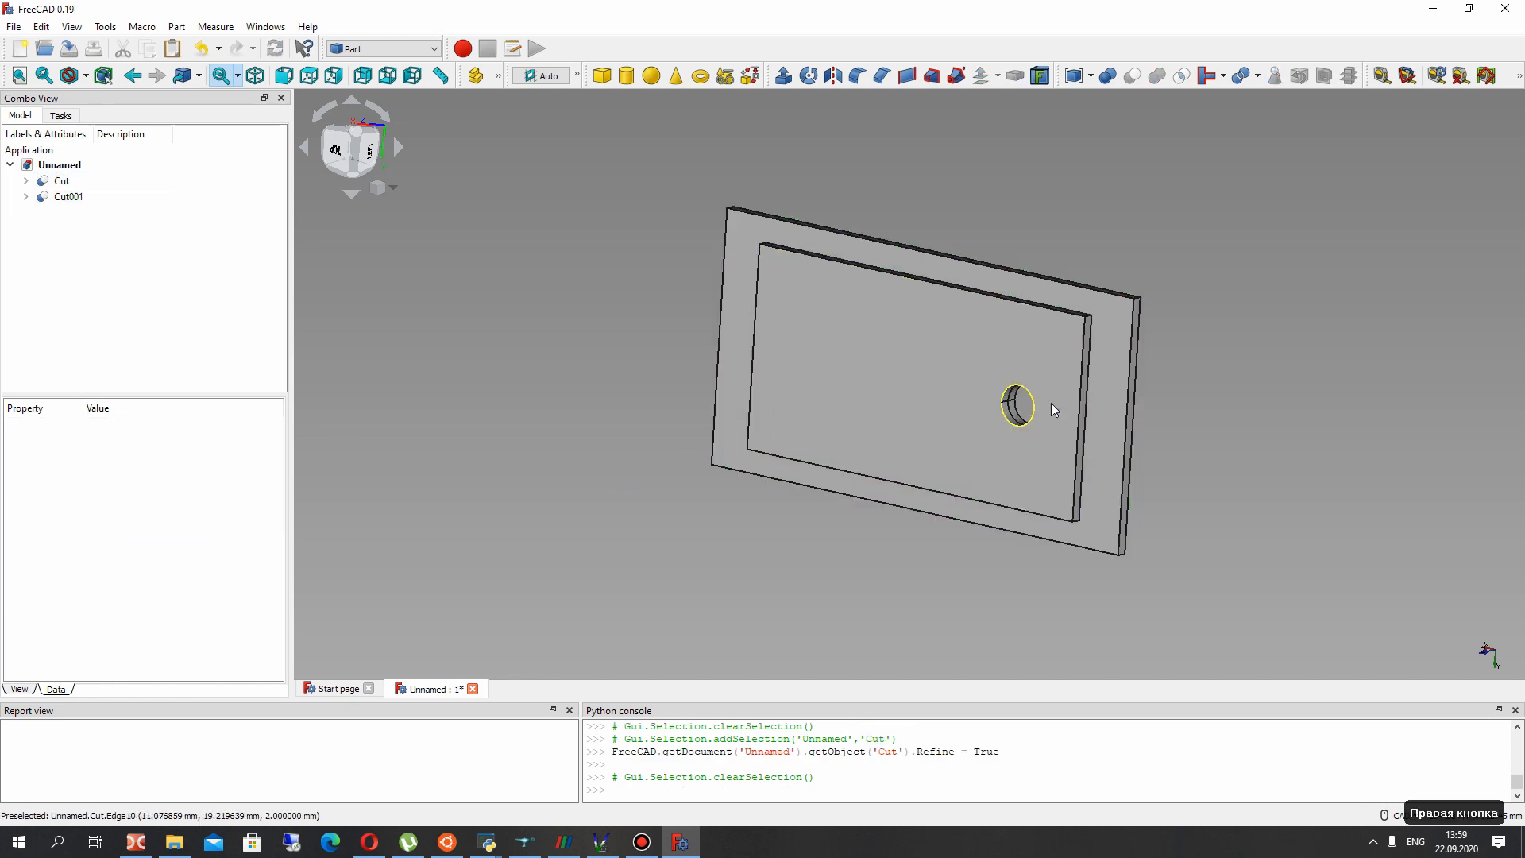
scroll(953, 456, up, 3)
mouse_move(944, 453)
middle_down()
mouse_move(1263, 434)
mouse_move(974, 469)
mouse_move(949, 445)
middle_up()
scroll(938, 371, down, 4)
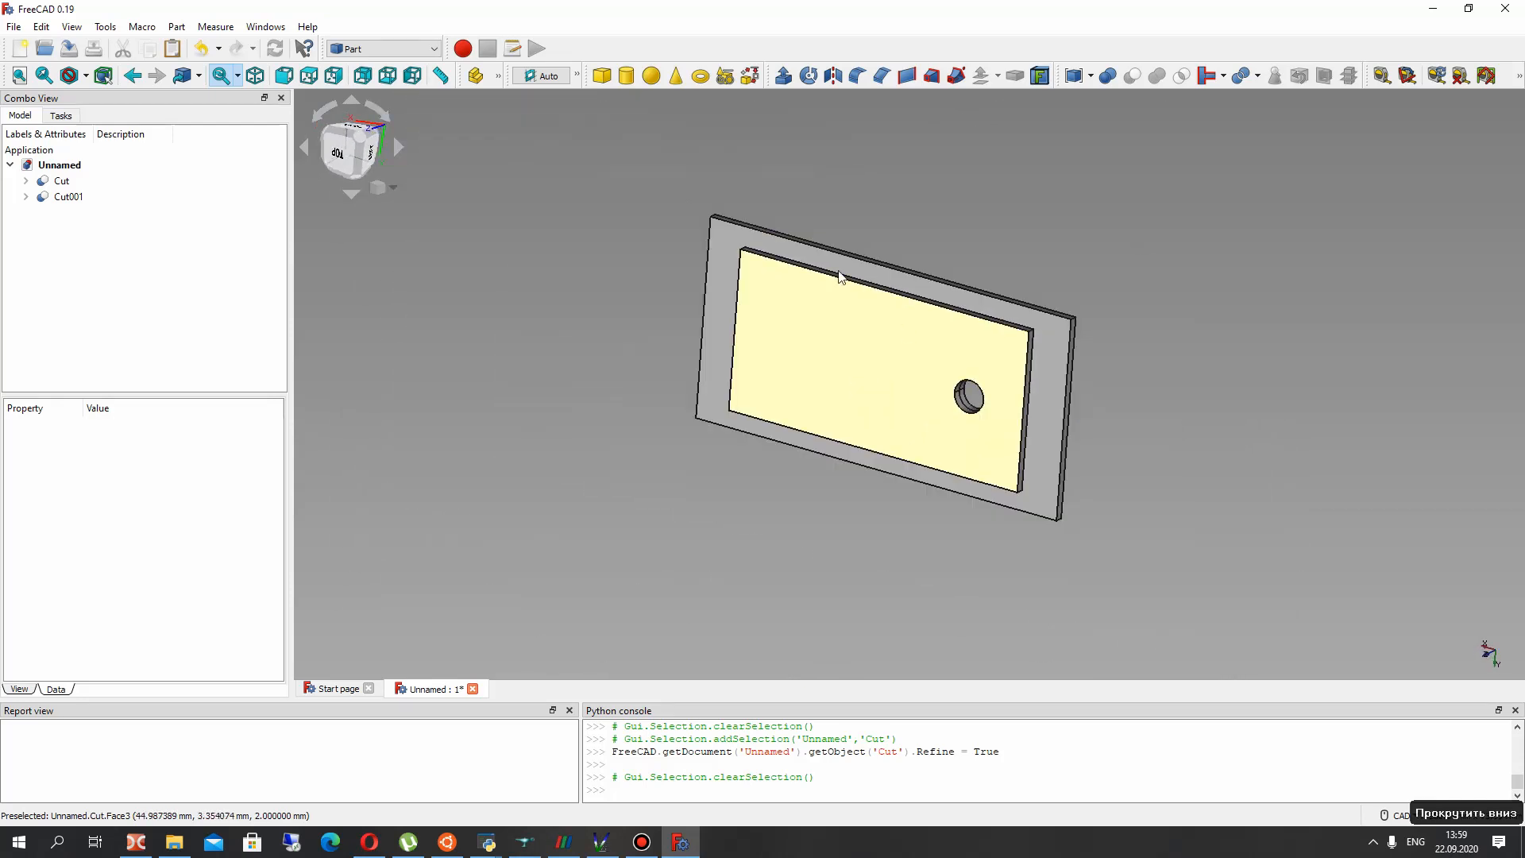
scroll(782, 203, up, 1)
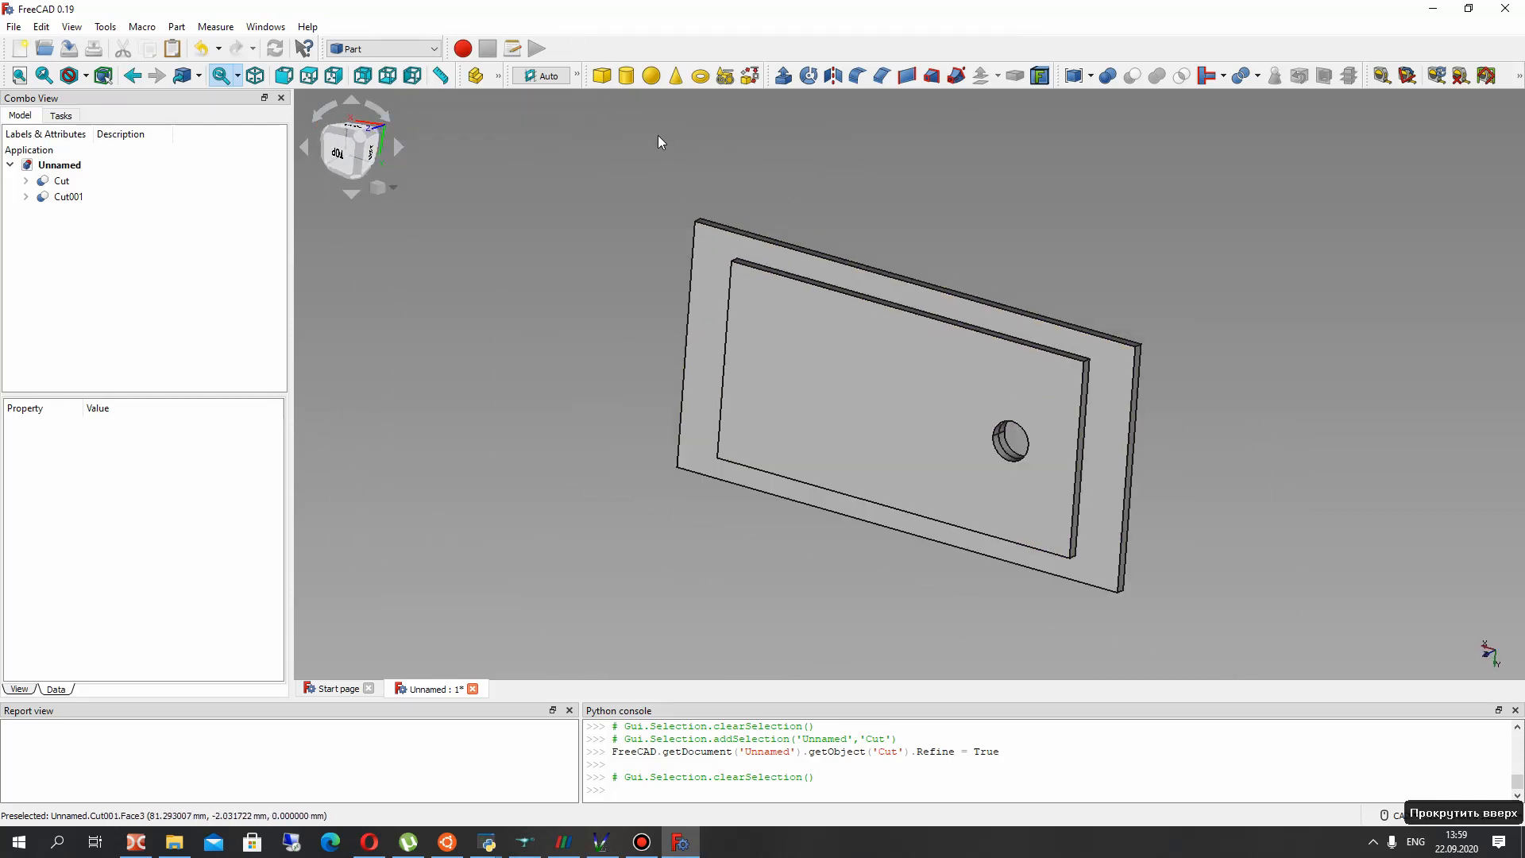
click(841, 348)
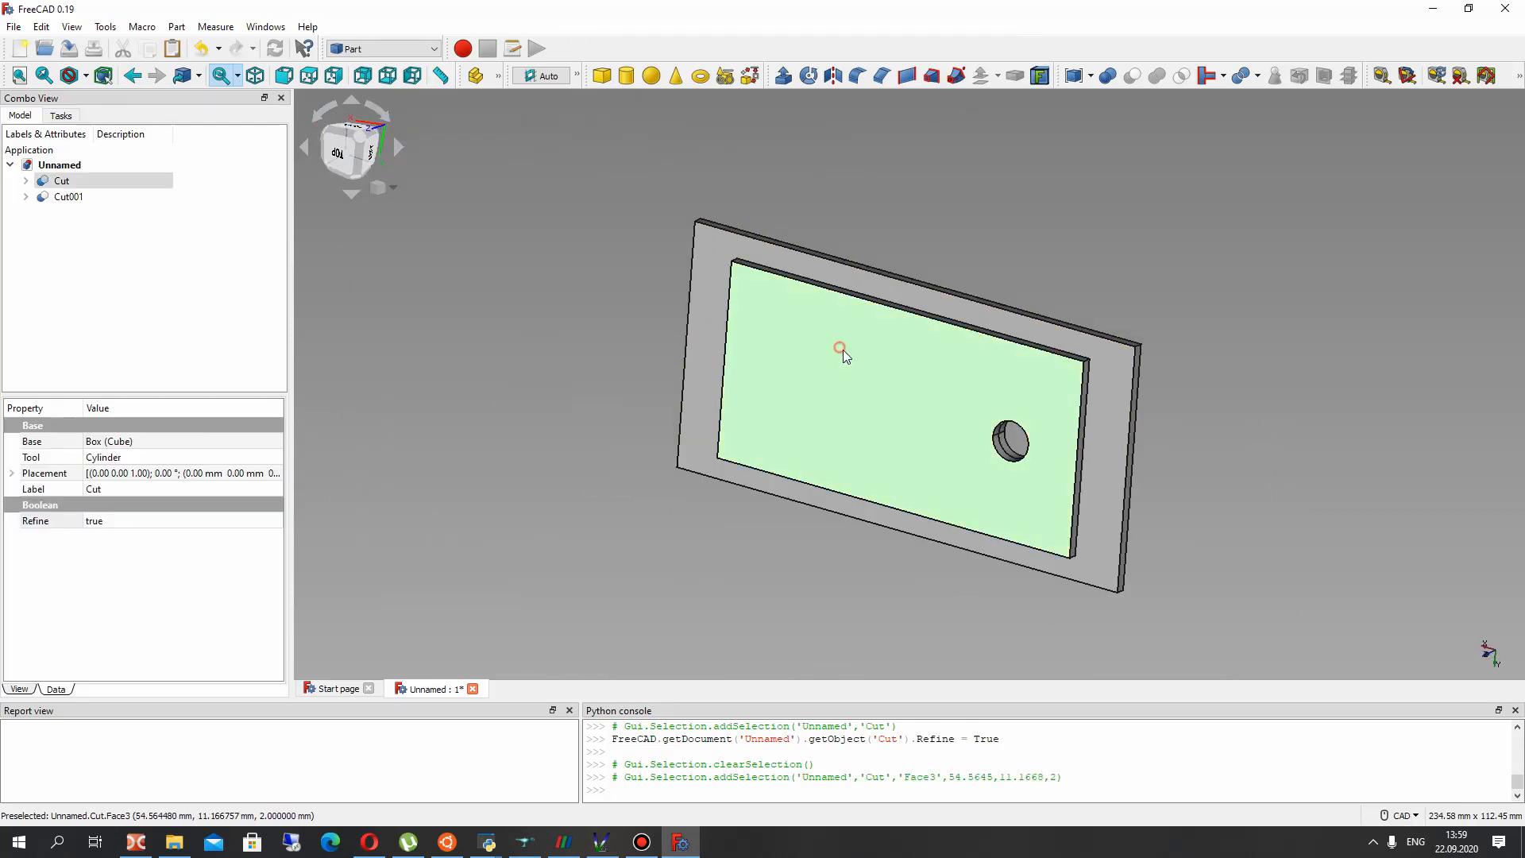
click(987, 157)
Add another cylinder and set its radius to 6 mm and its height to 20 mm
click(626, 75)
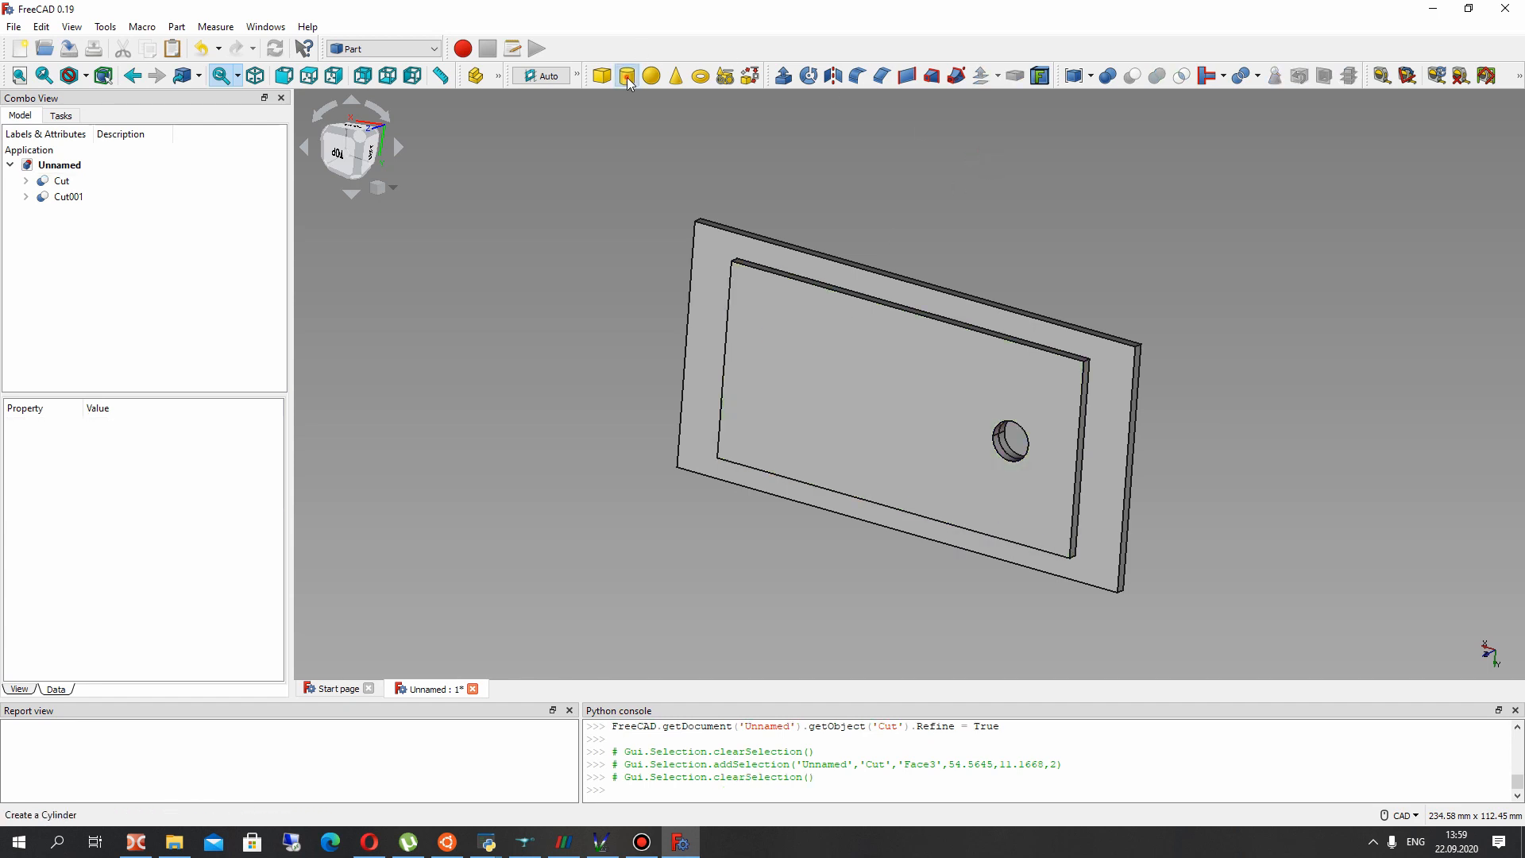
click(57, 197)
click(57, 213)
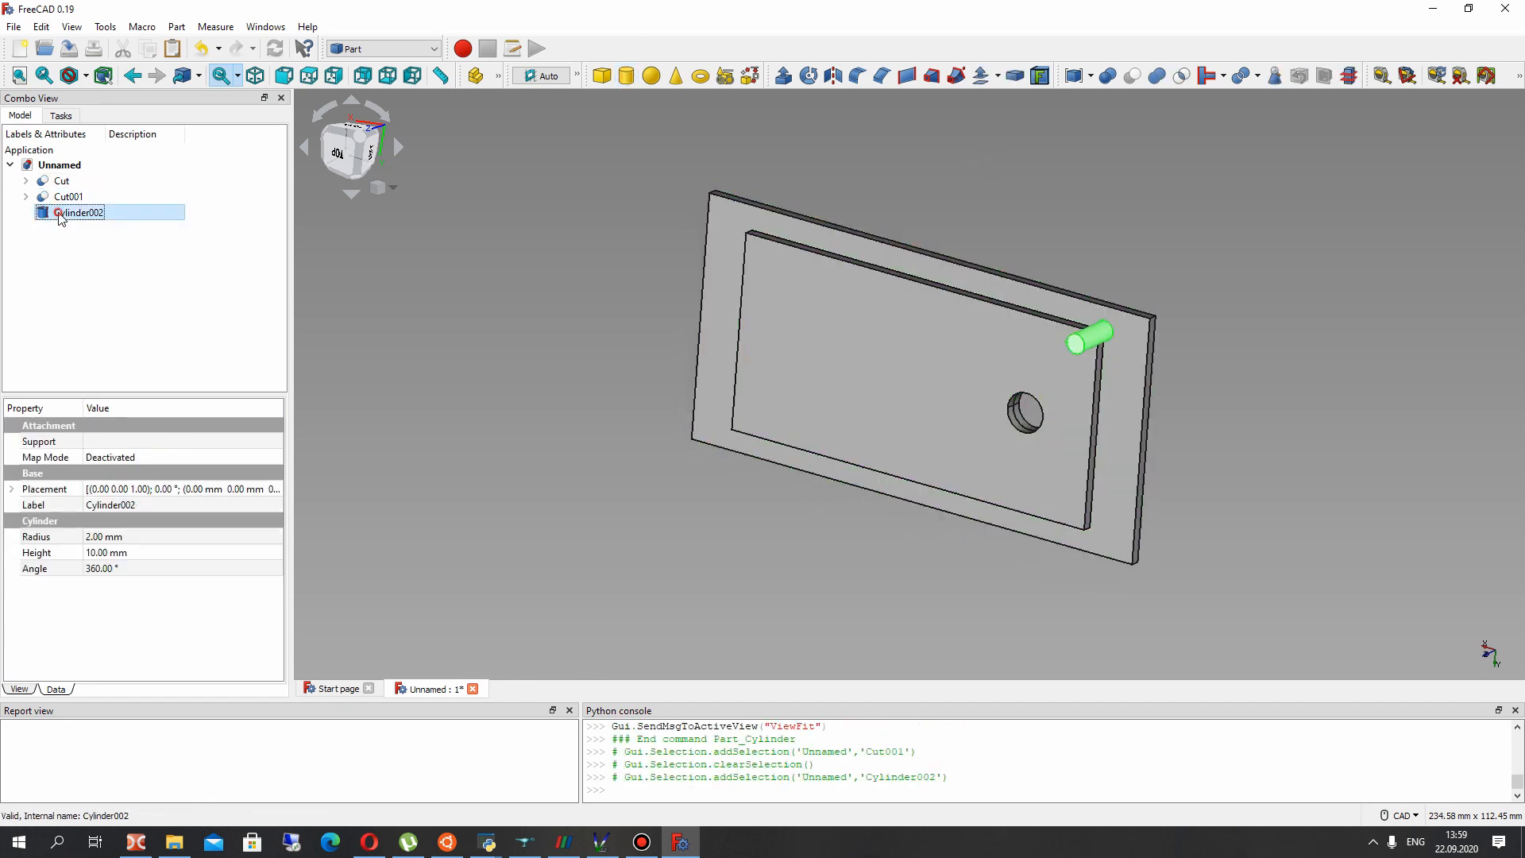
click(83, 538)
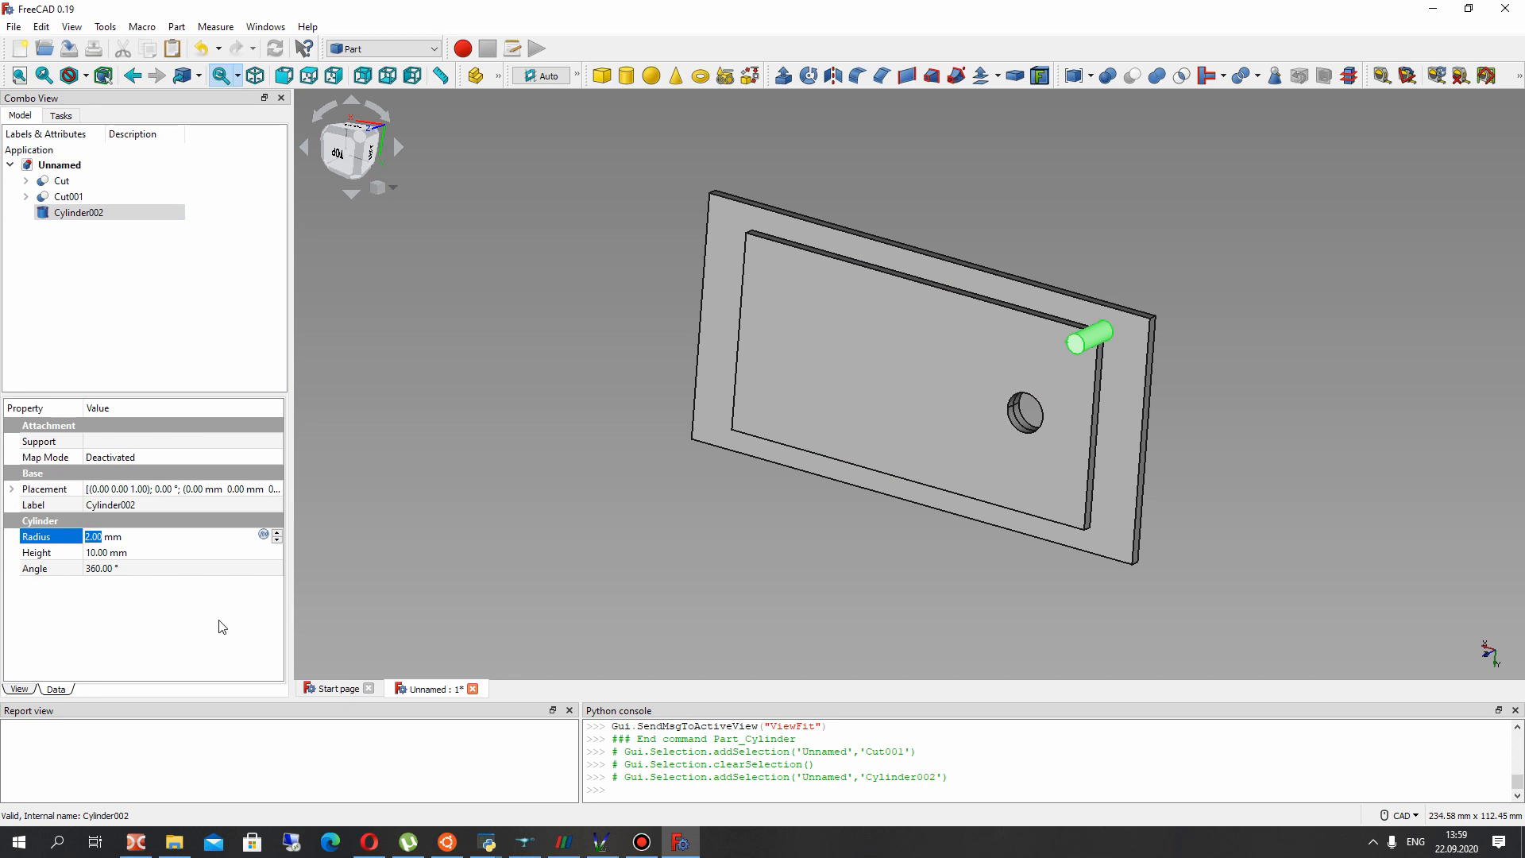
text(6)
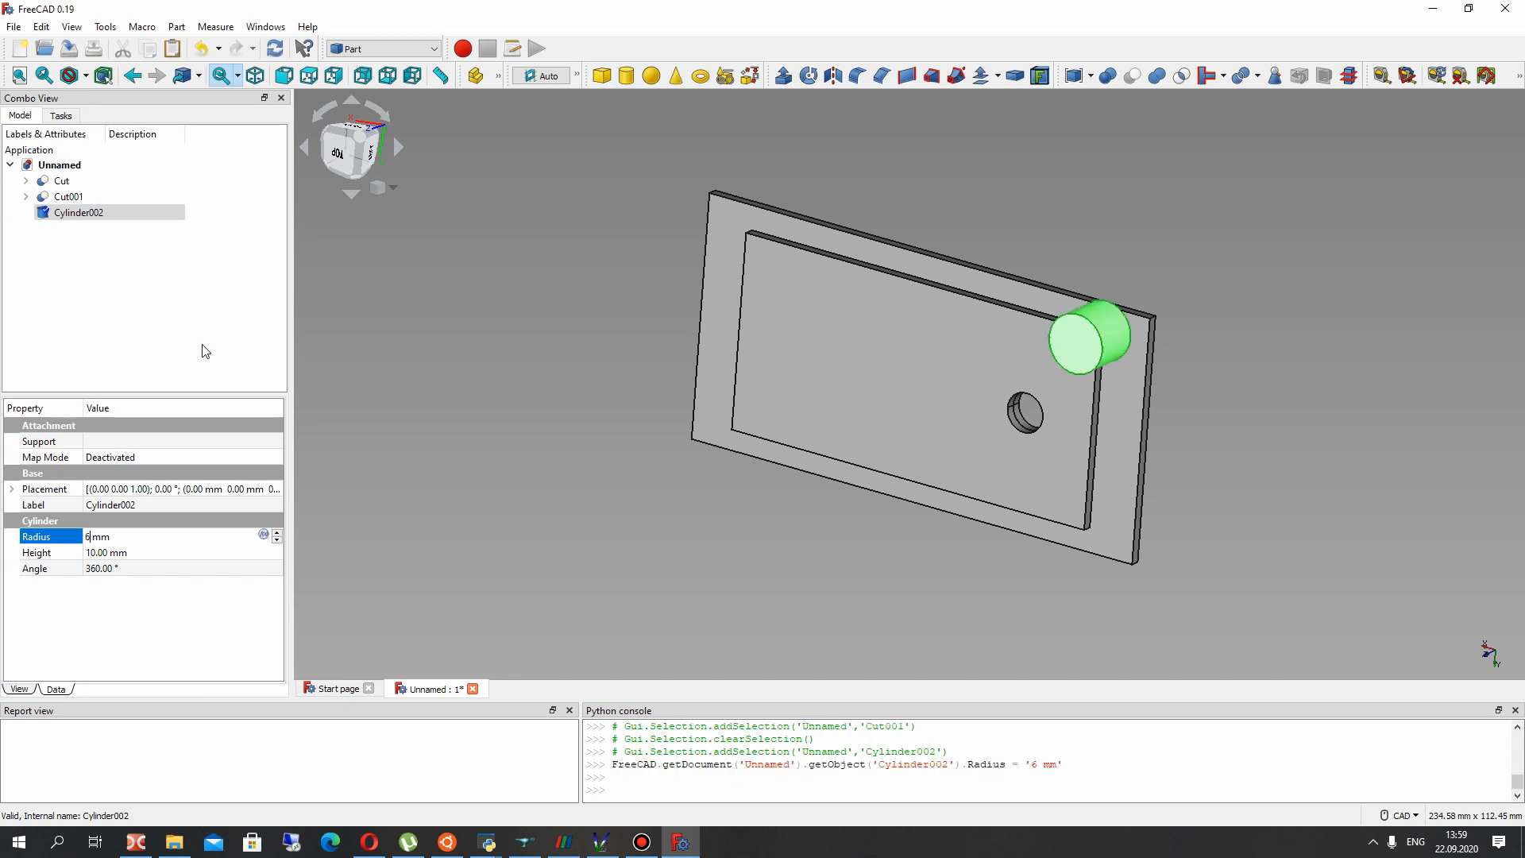
click(103, 551)
text(20)
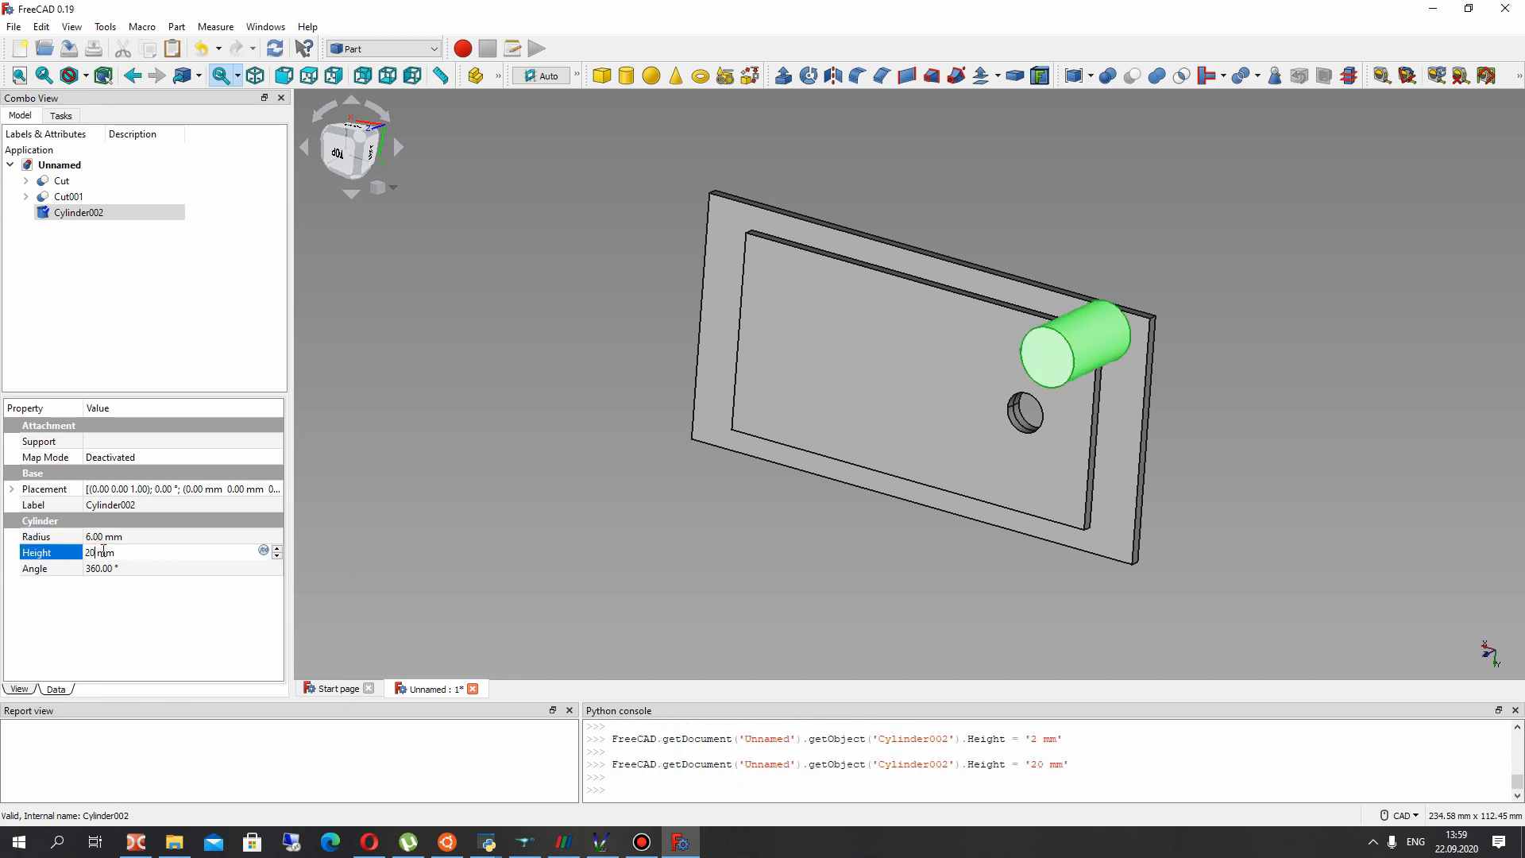
Set the new cylinder's z position to -5 mm and its y position to 20 mm
click(12, 489)
click(28, 536)
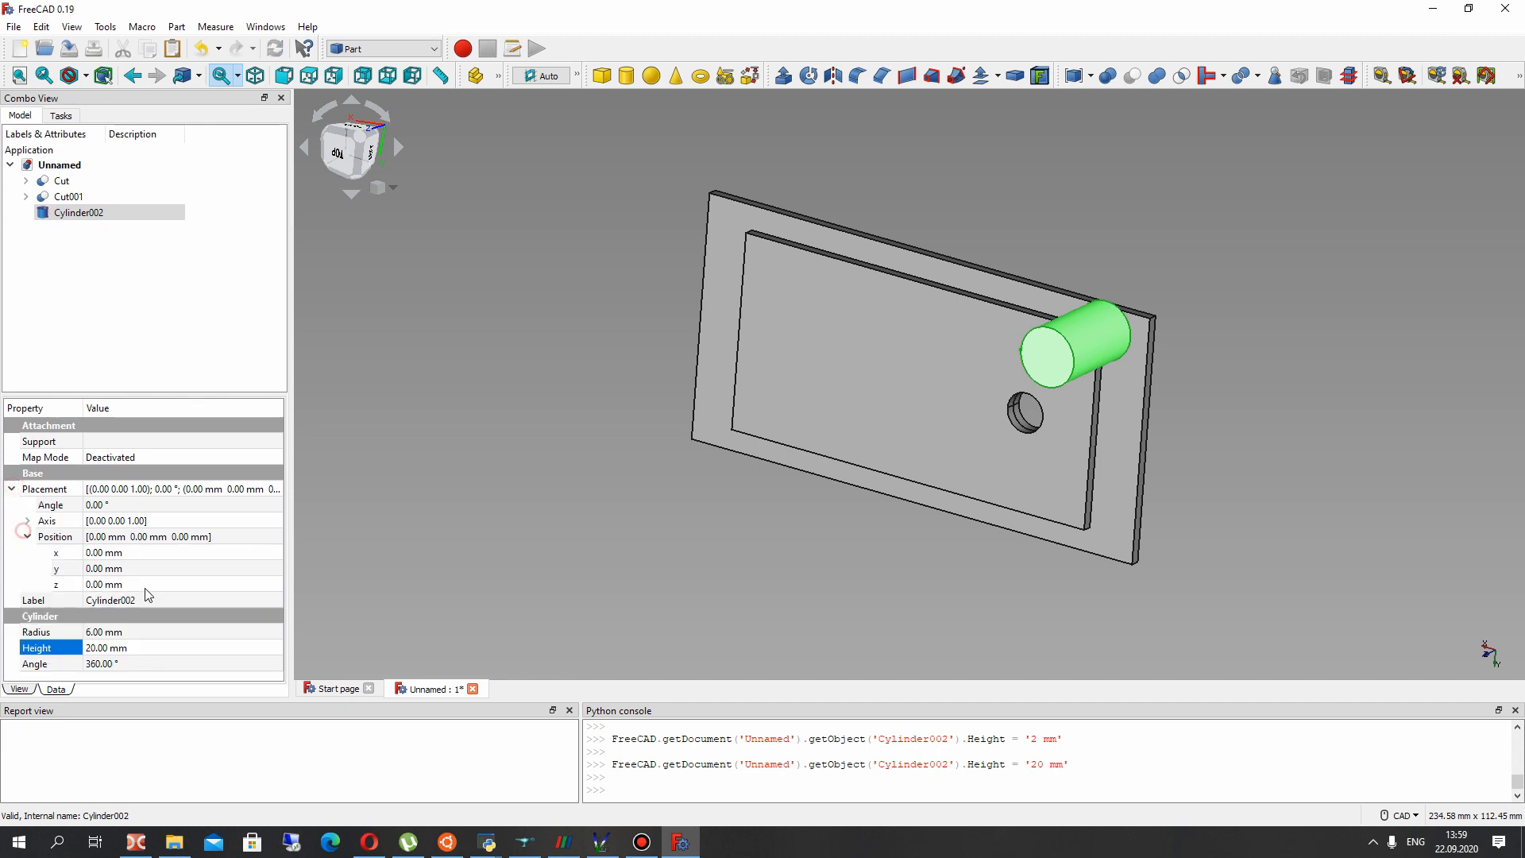
click(118, 585)
text(-5)
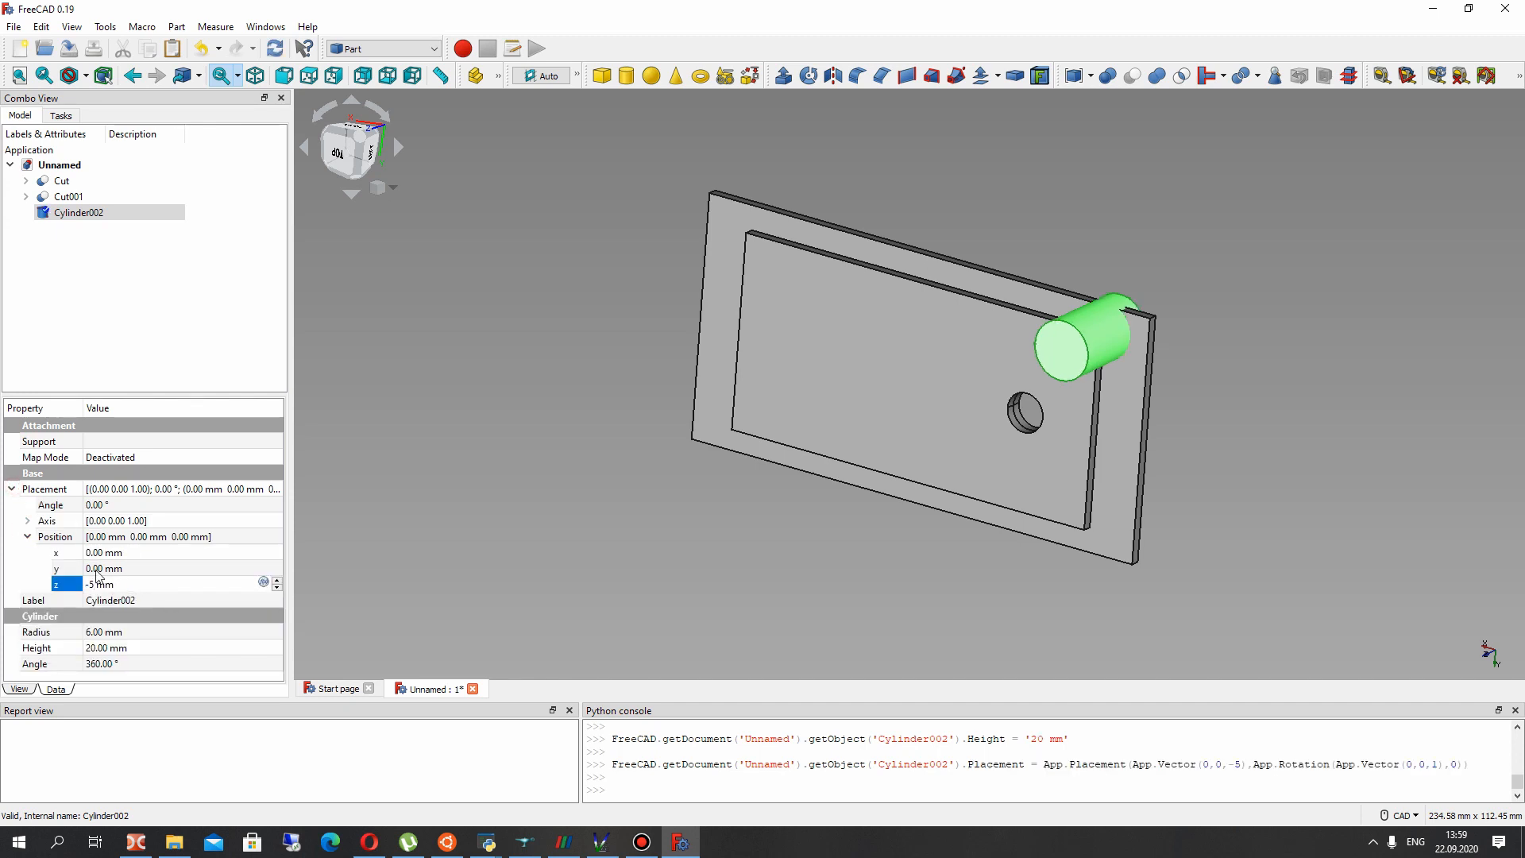
click(96, 569)
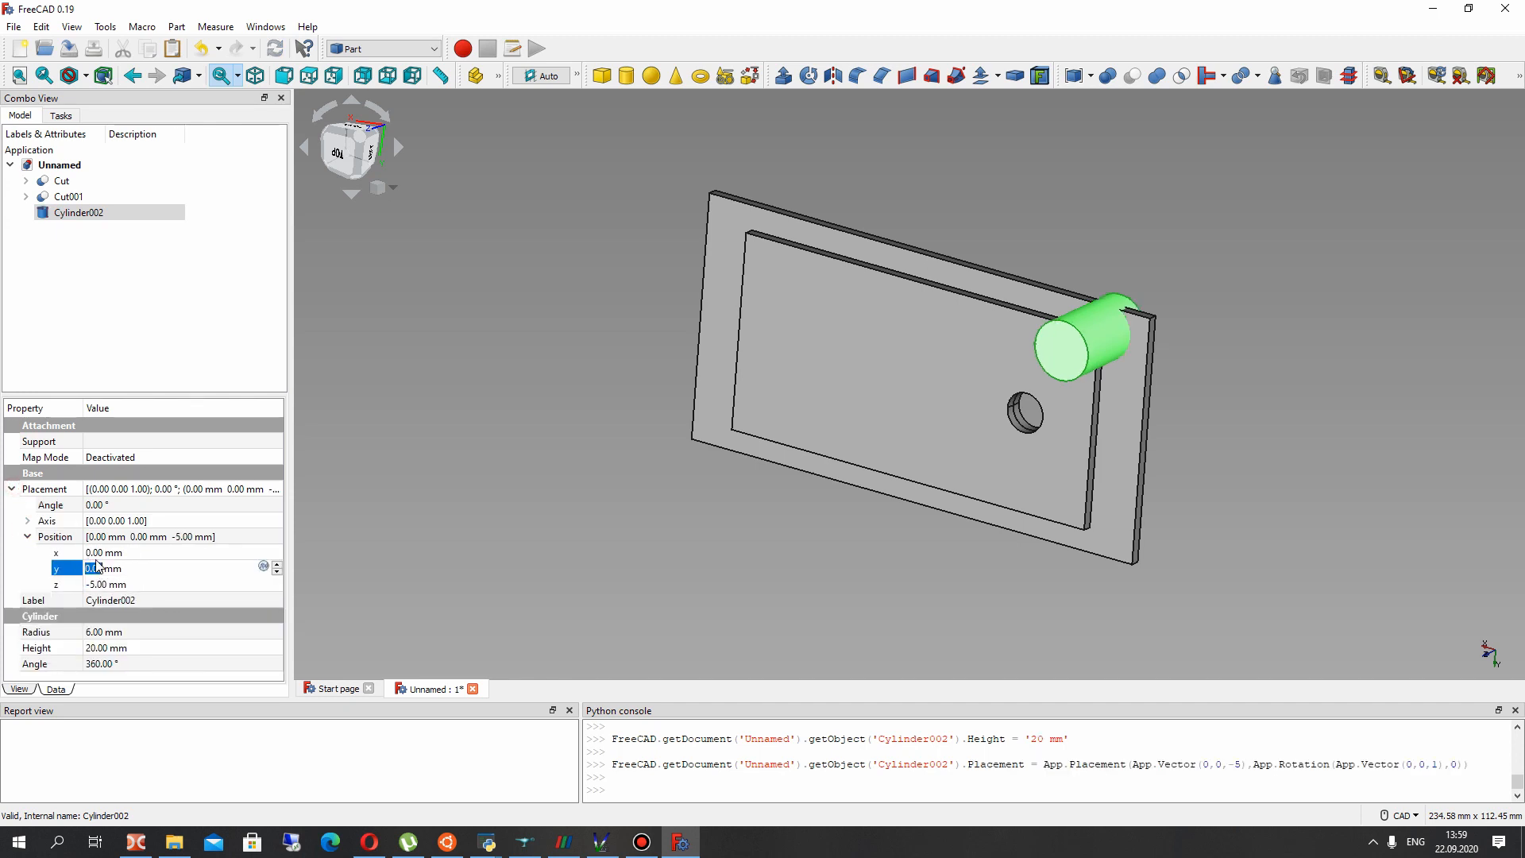
text(50)
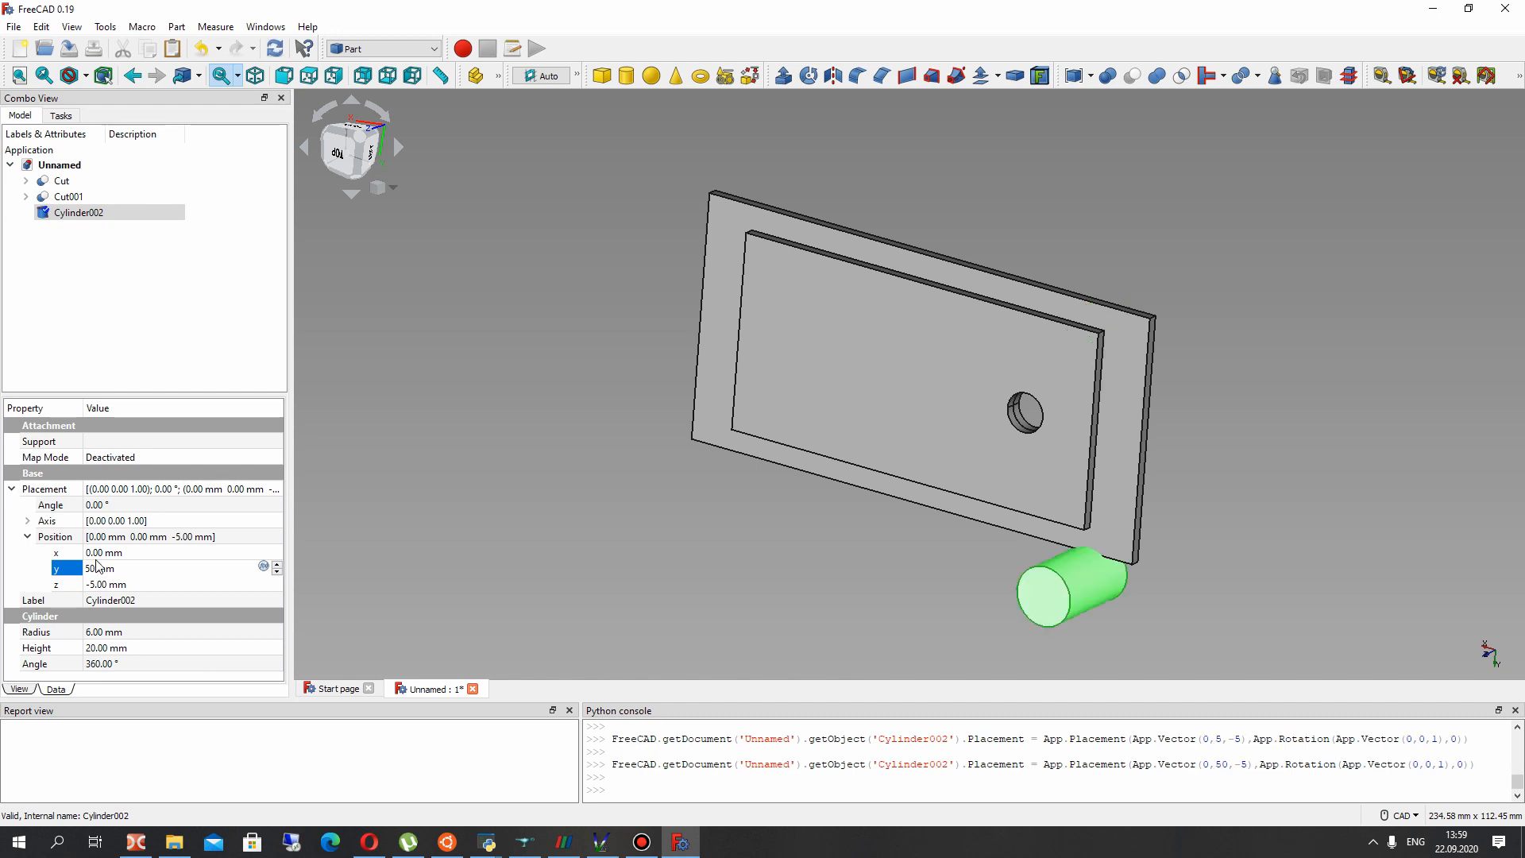
key(BackSpace)
key(BackSpace)
text(25)
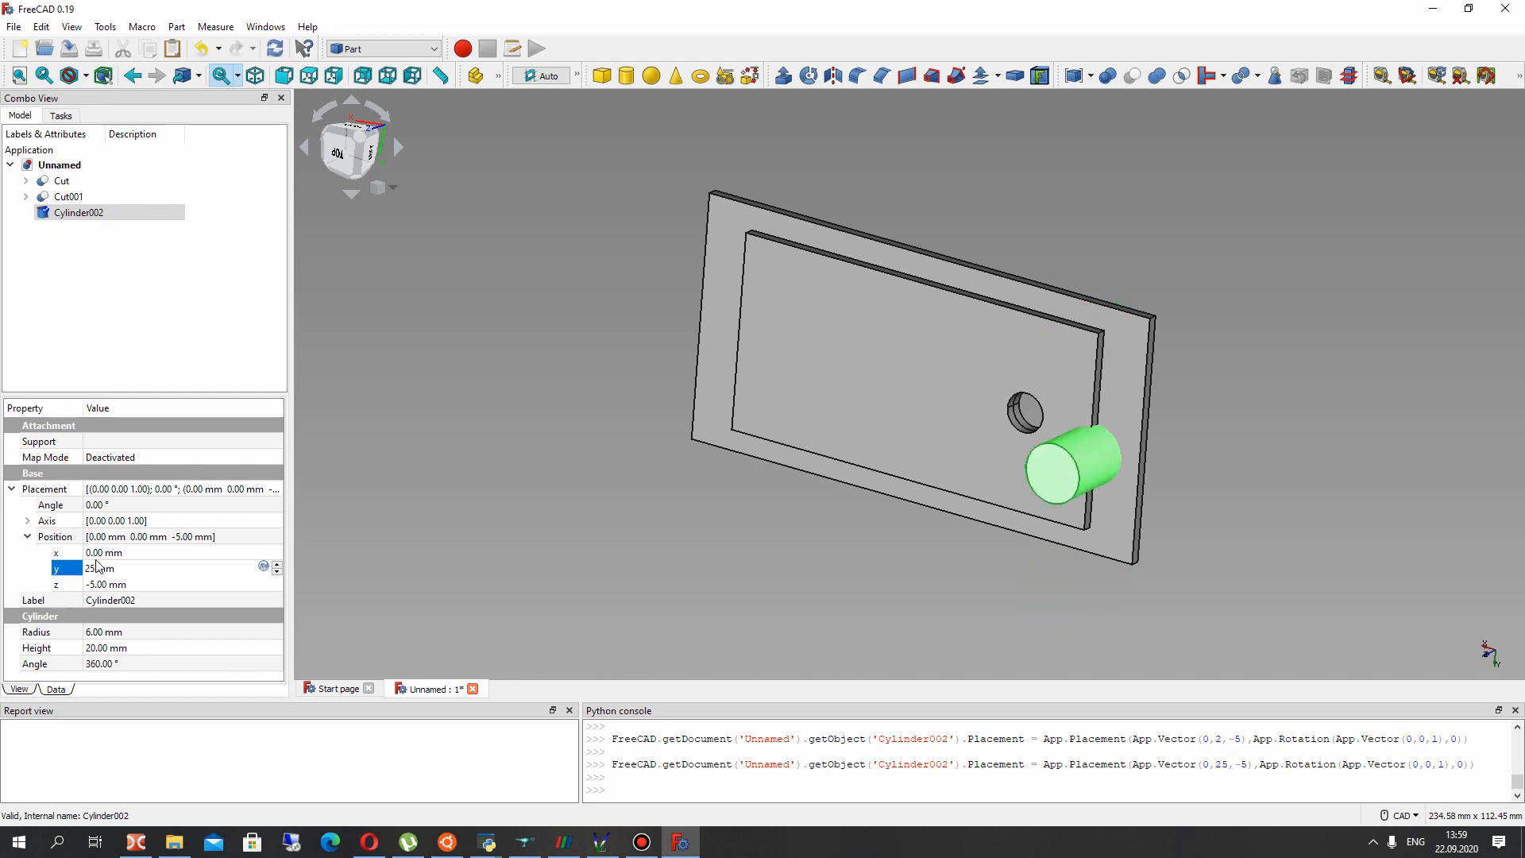
key(BackSpace)
text(0)
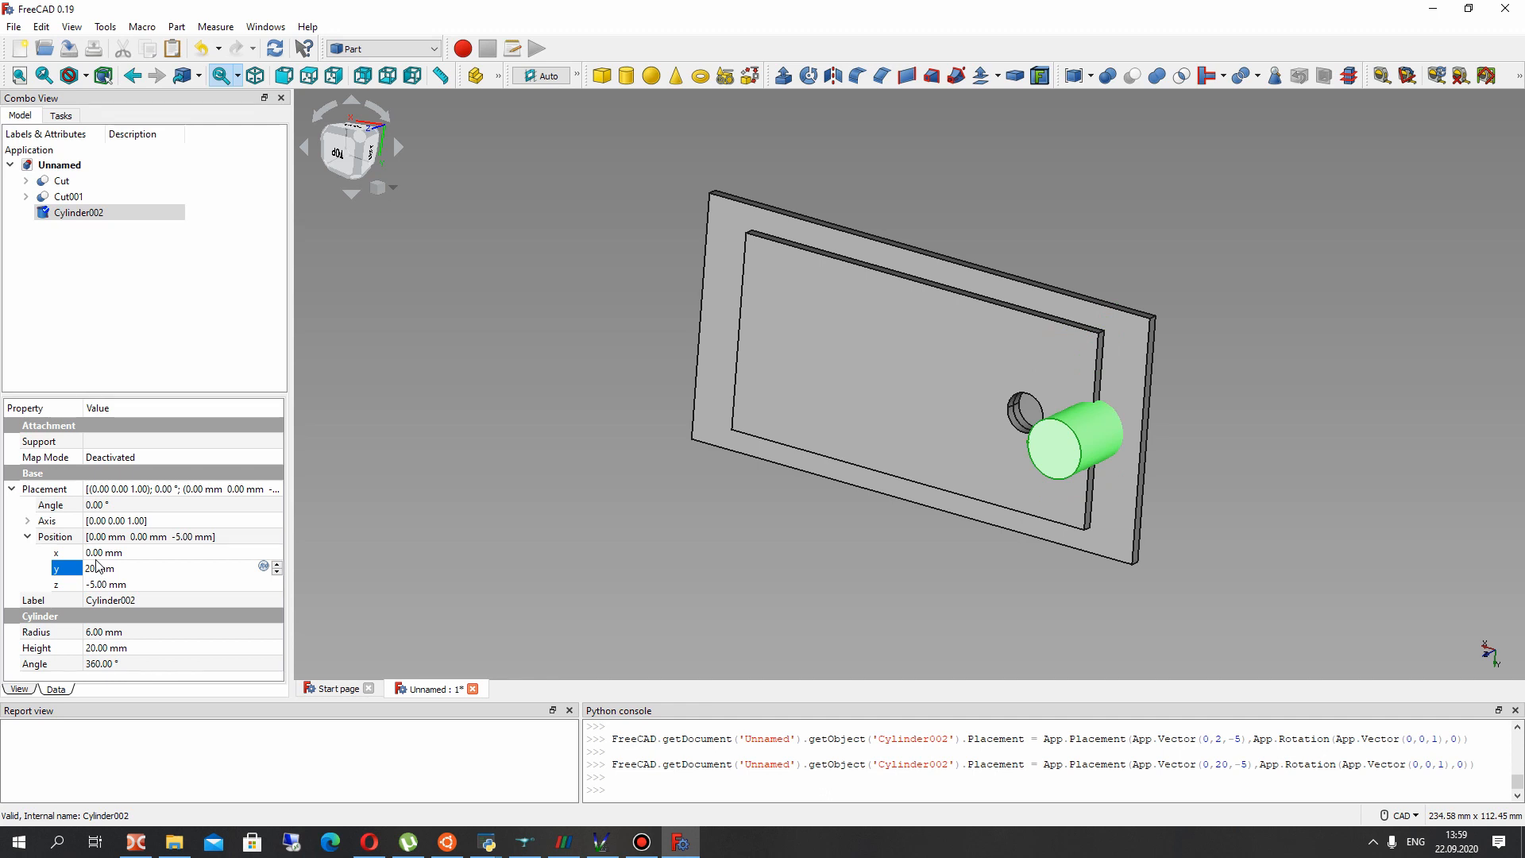
Set the 6 mm radius cylinder's x position to 50 mm
key(shift+Tab)
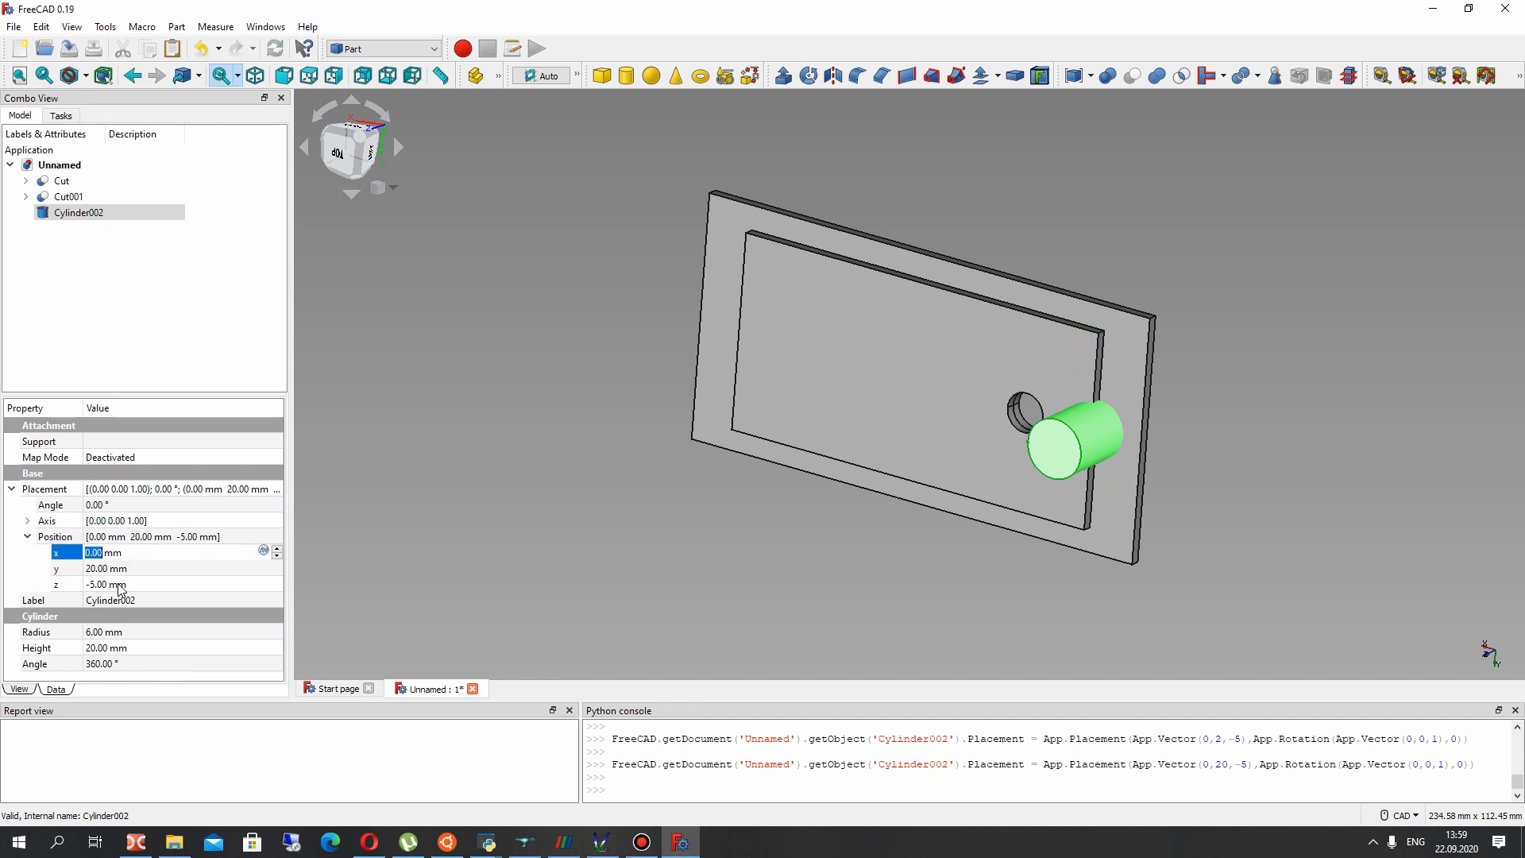
text(50)
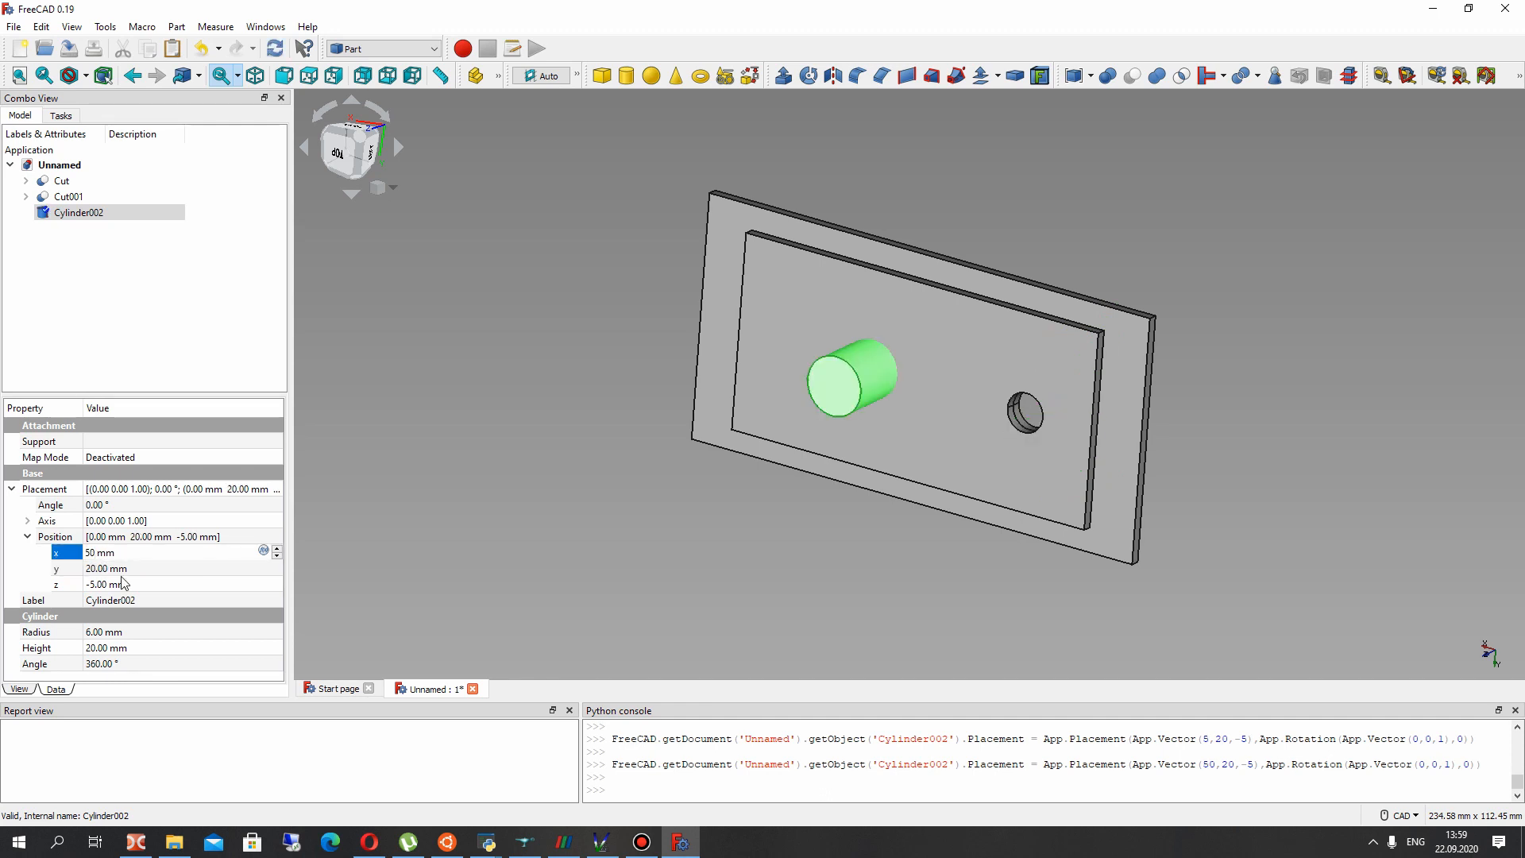
middle_drag(676, 462, 573, 432)
click(488, 378)
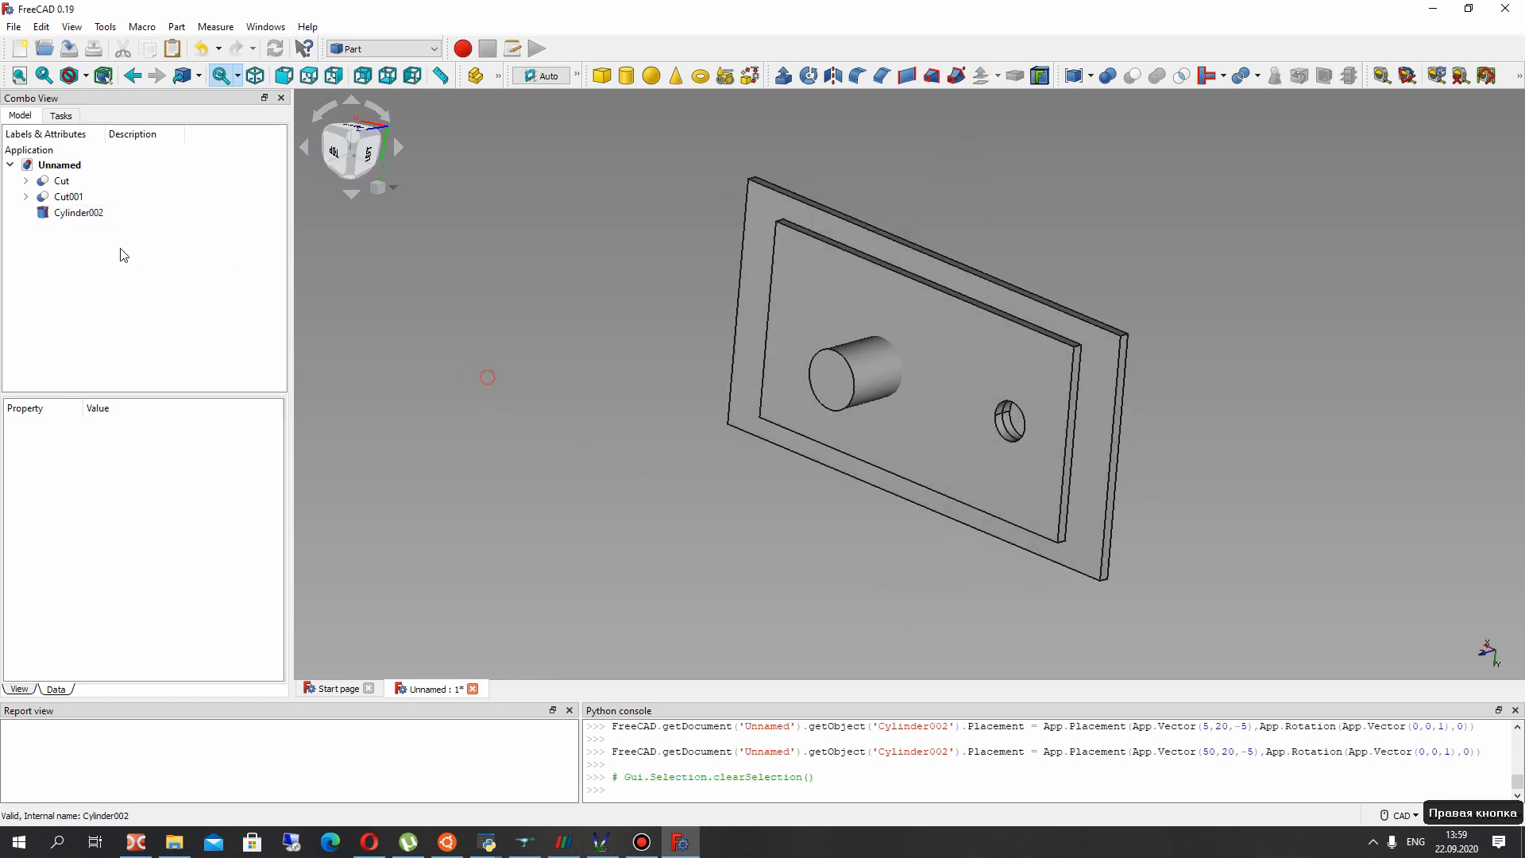
Duplicate the 6 mm radius cylinder, Cylinder002, in place
click(79, 212)
key(ctrl+c)
key(ctrl+v)
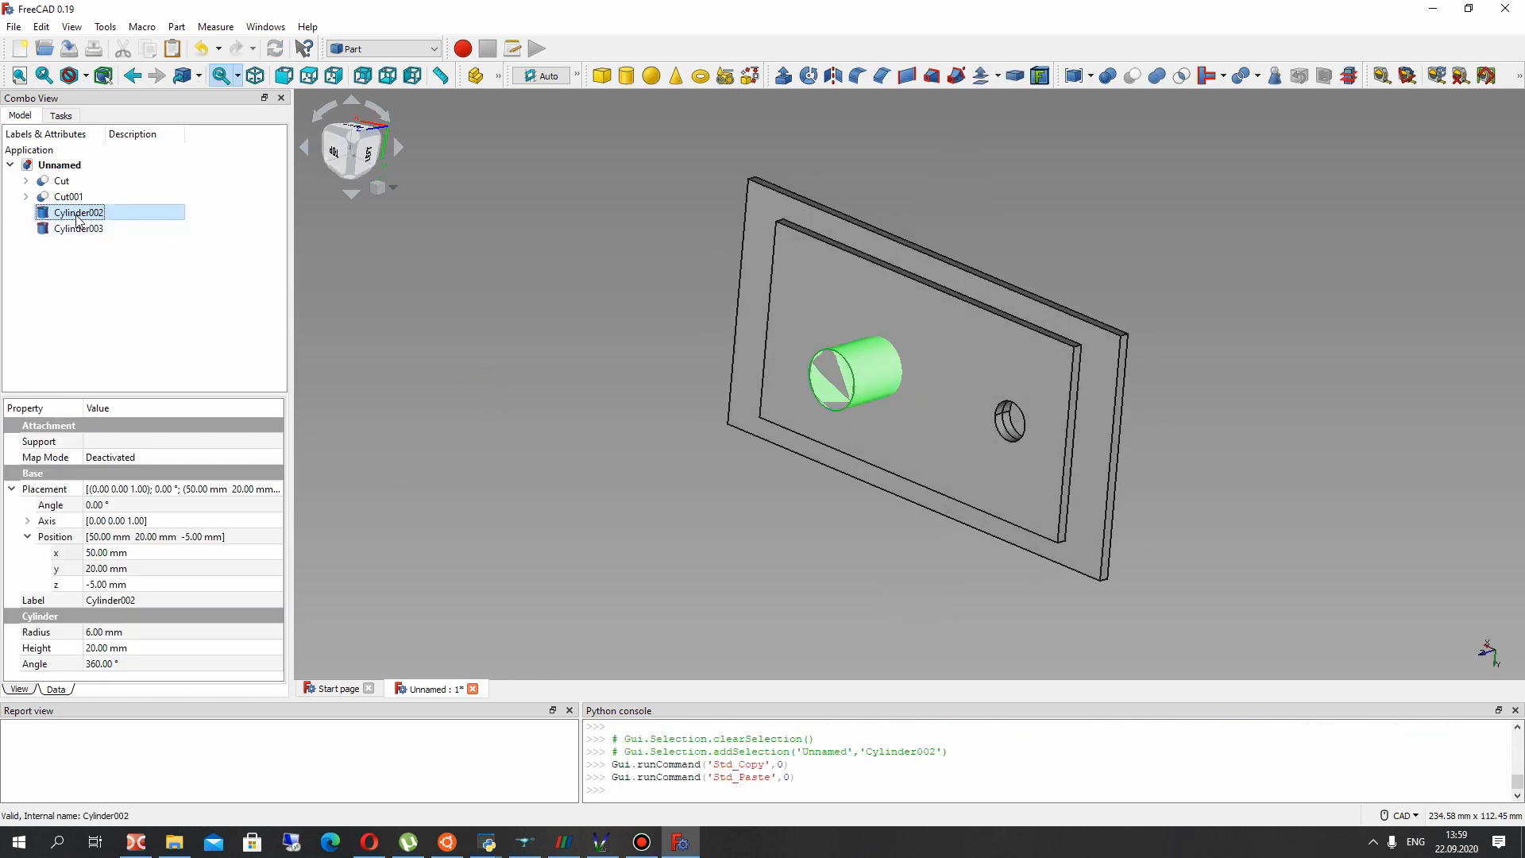
Subtract Cylinder002 from the already drilled smaller plate with a boolean Cut
click(61, 180)
ctrl+click(78, 213)
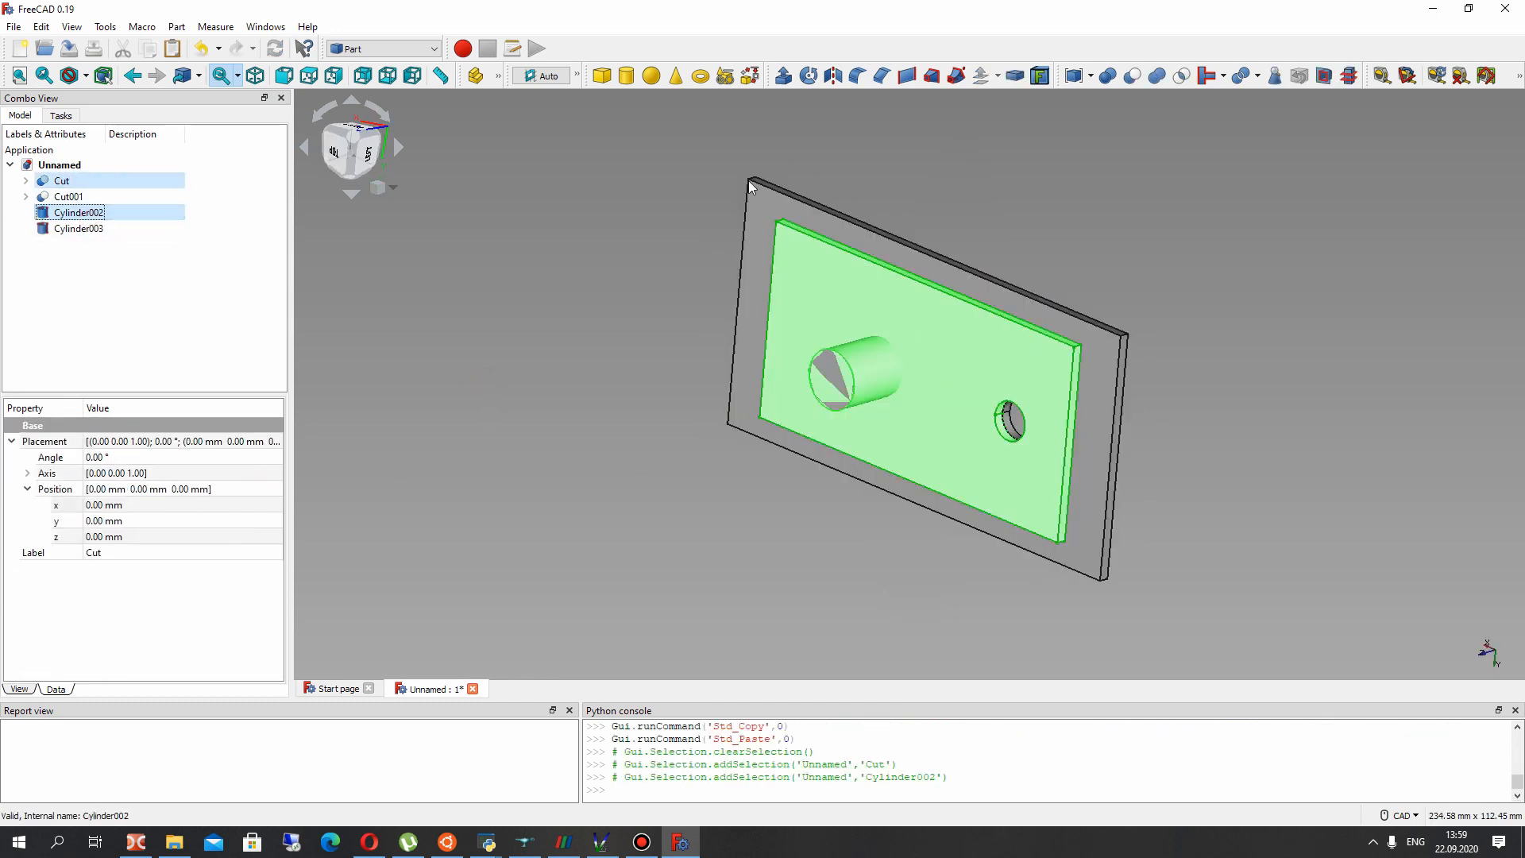
click(1108, 76)
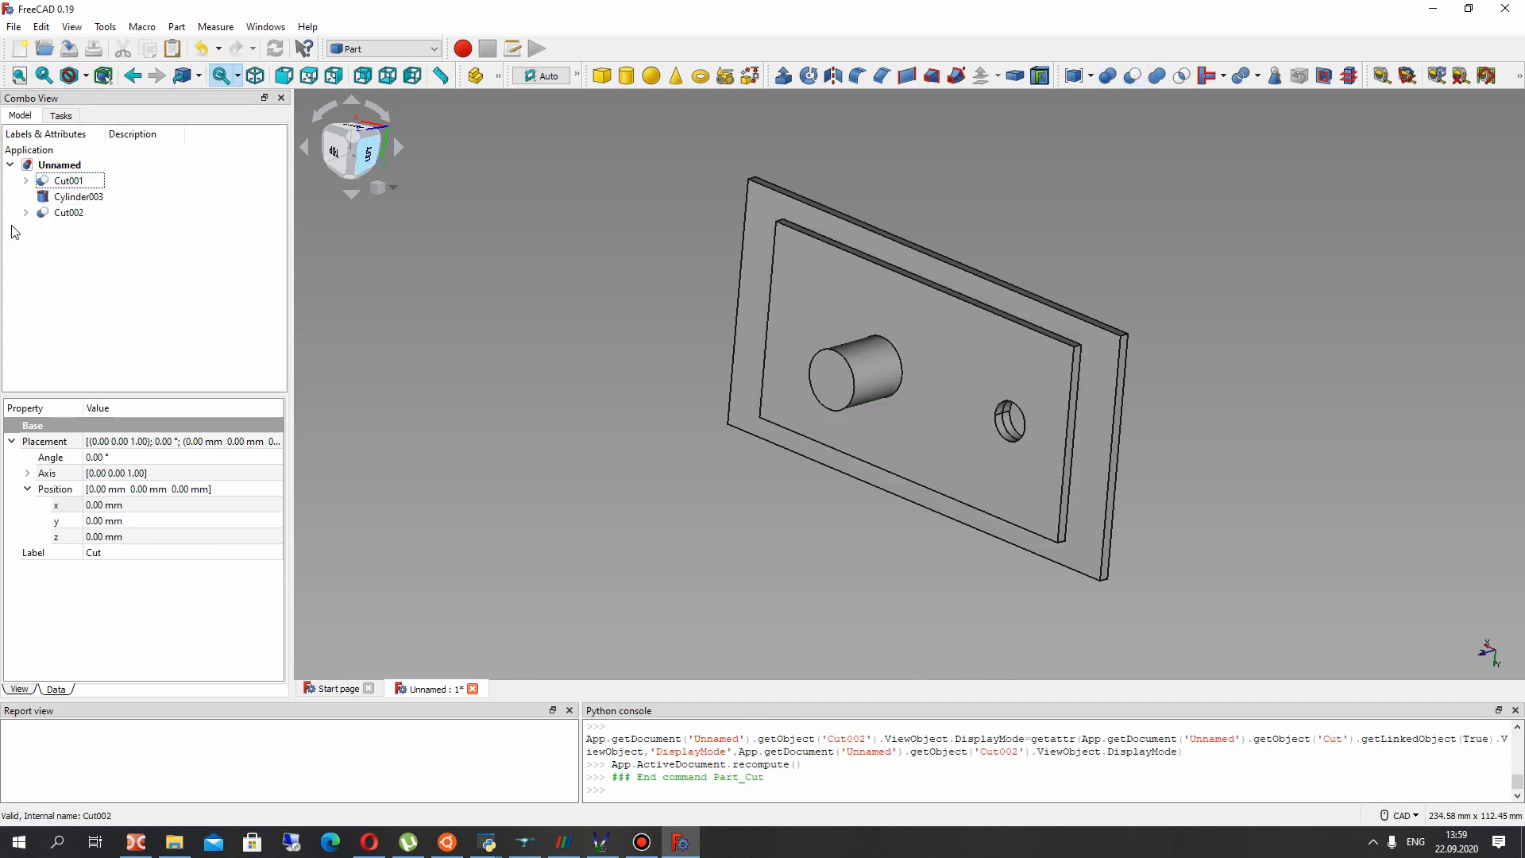
Subtract Cylinder003 from the larger plate Cut001 with a boolean Cut
click(79, 196)
ctrl+click(69, 212)
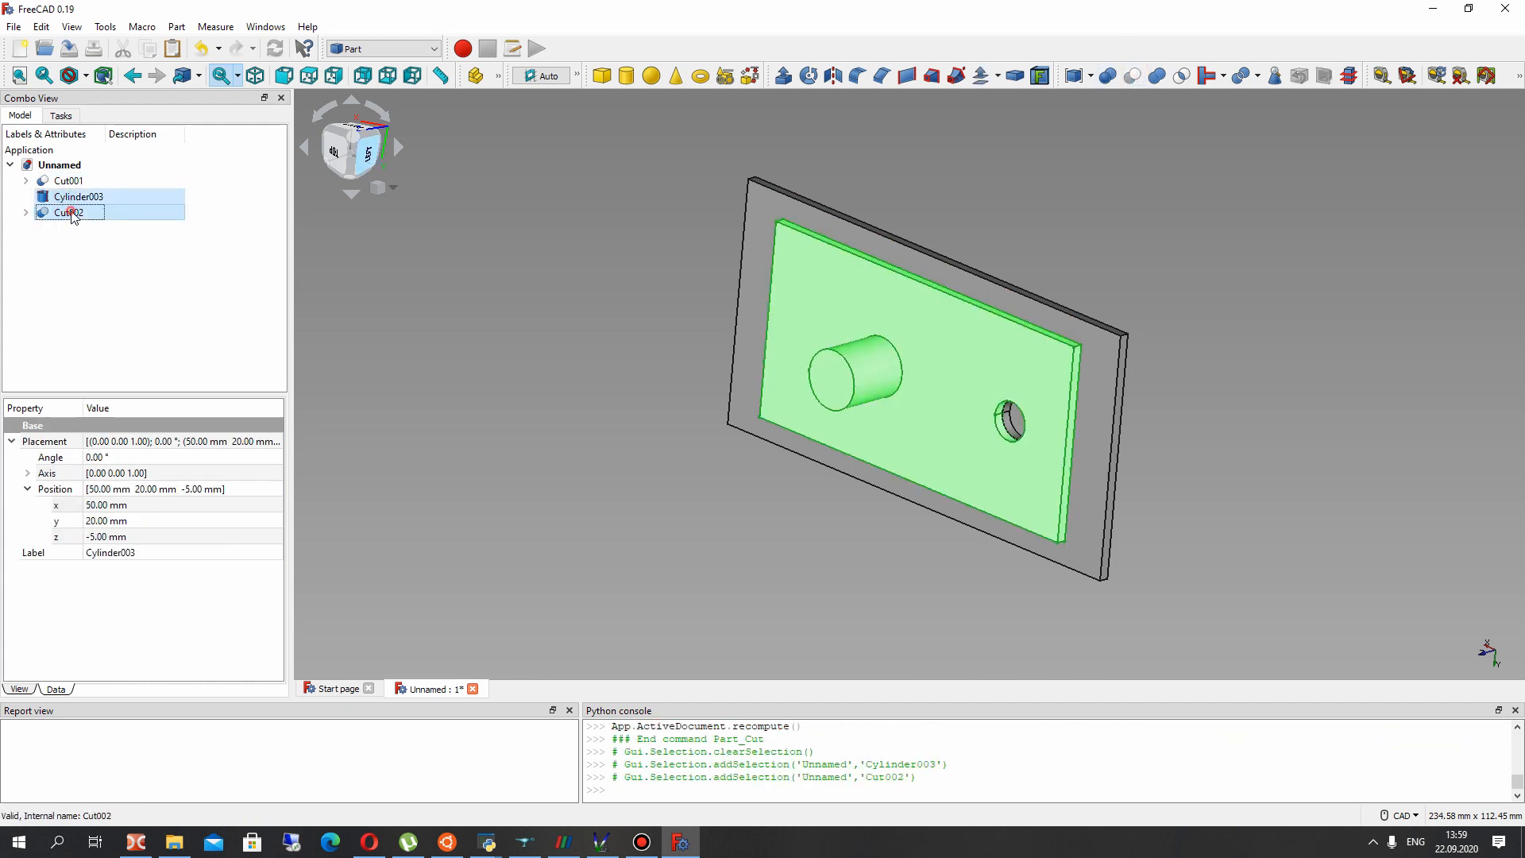
click(502, 249)
click(69, 212)
click(69, 180)
ctrl+click(78, 196)
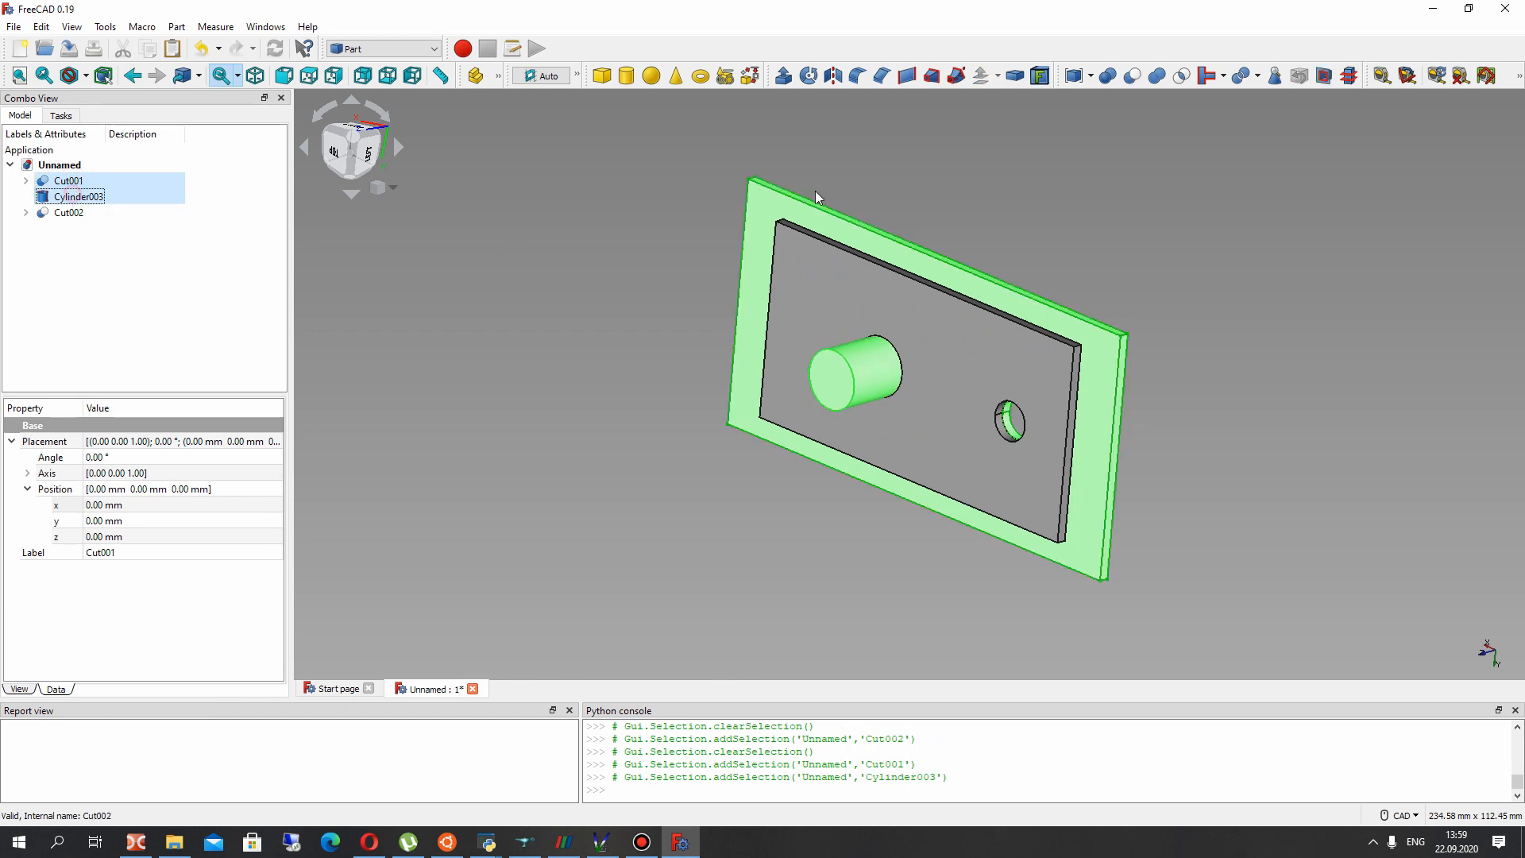
click(1108, 76)
right_drag(735, 330, 673, 170)
Switch to the Fasteners workbench
click(364, 50)
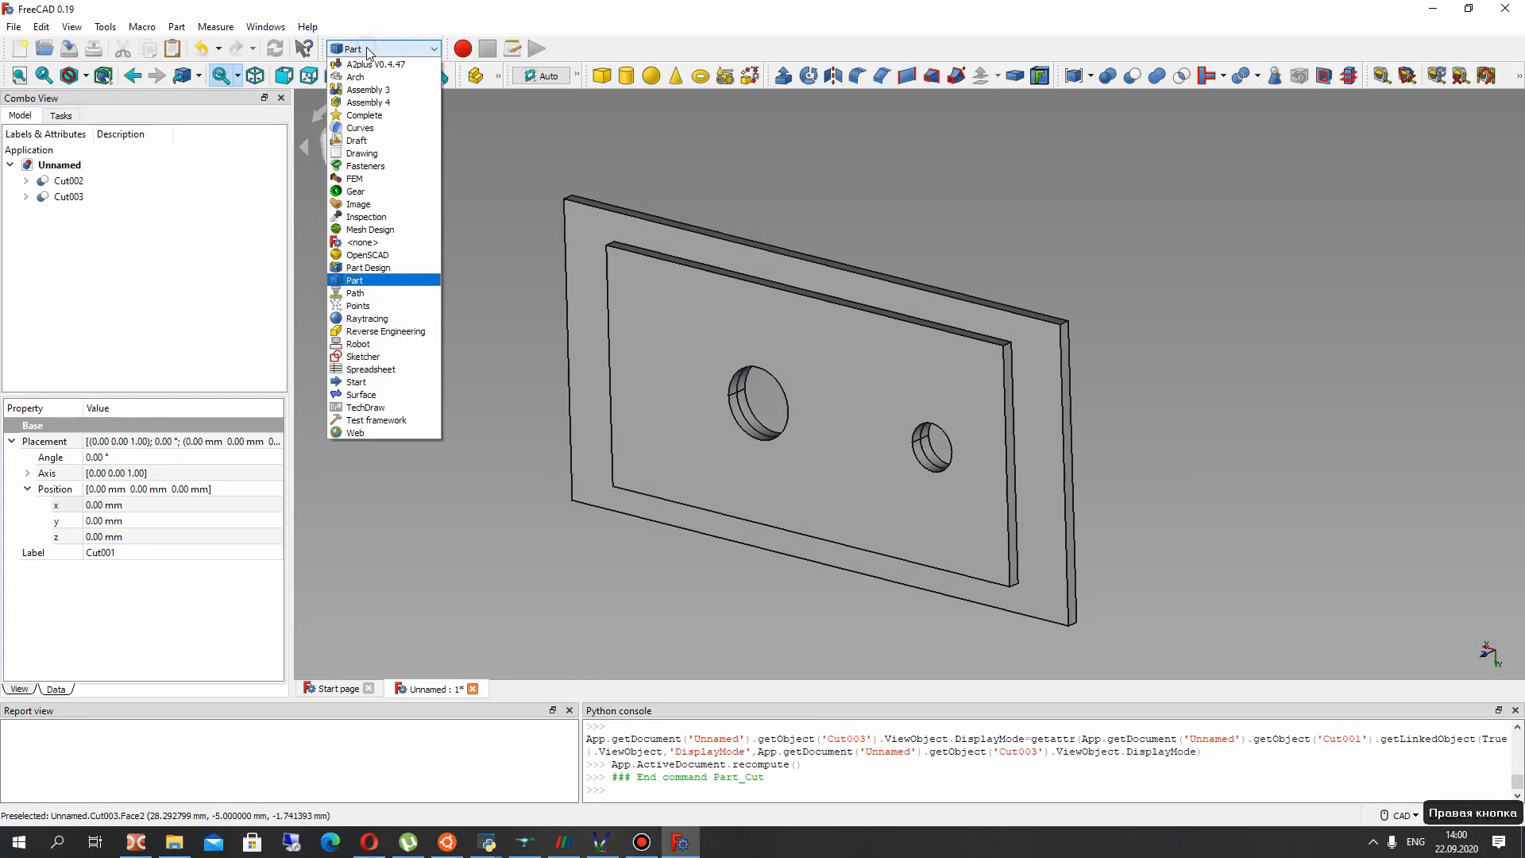
click(365, 166)
Look up the fasteners workbench in the Addon Manager to check its installation, and close the manager
click(141, 27)
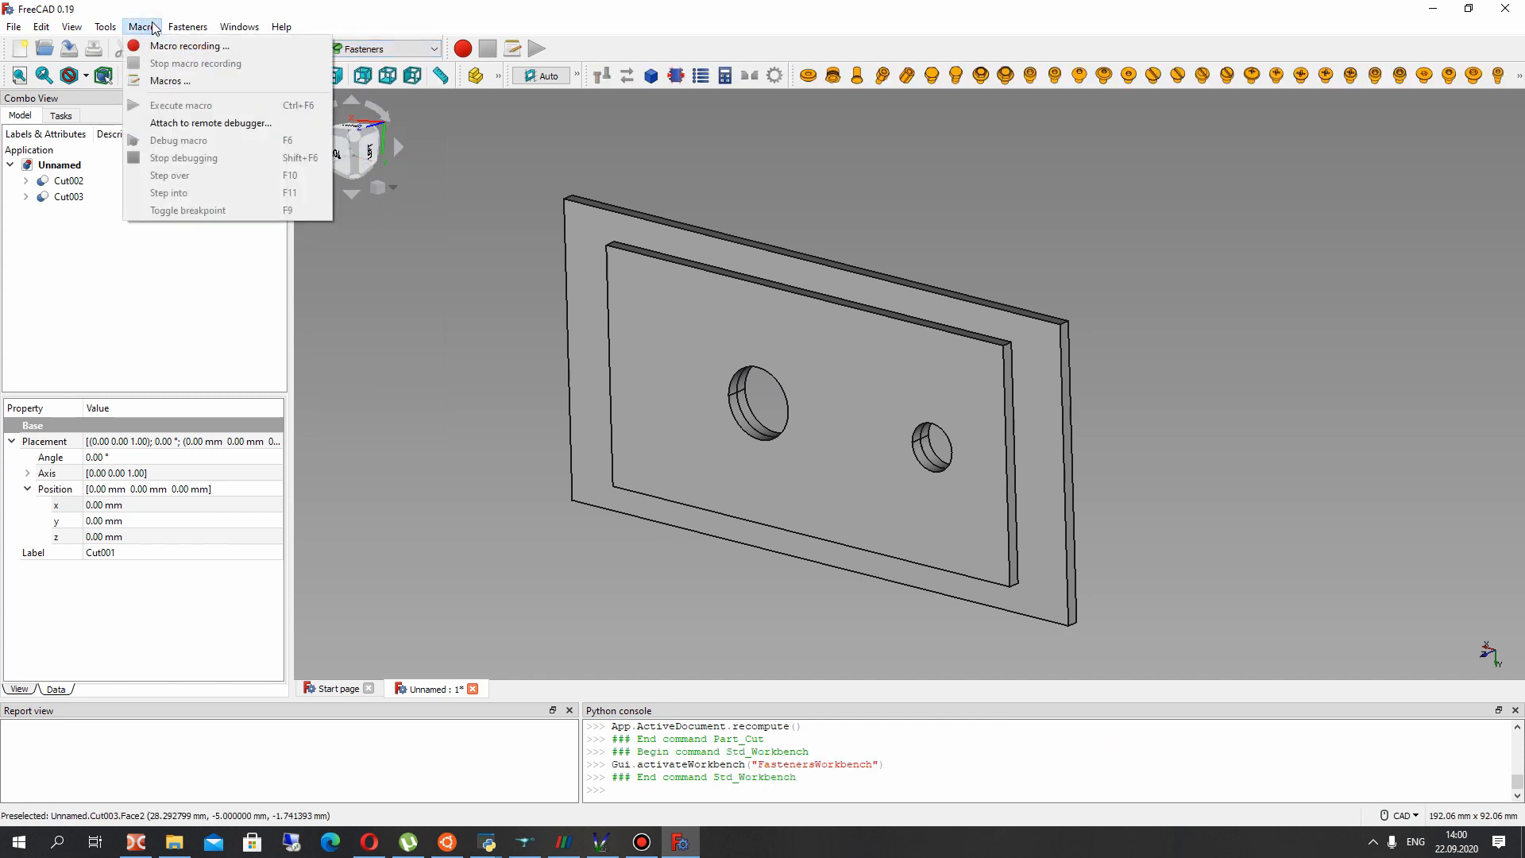
mouse_move(106, 27)
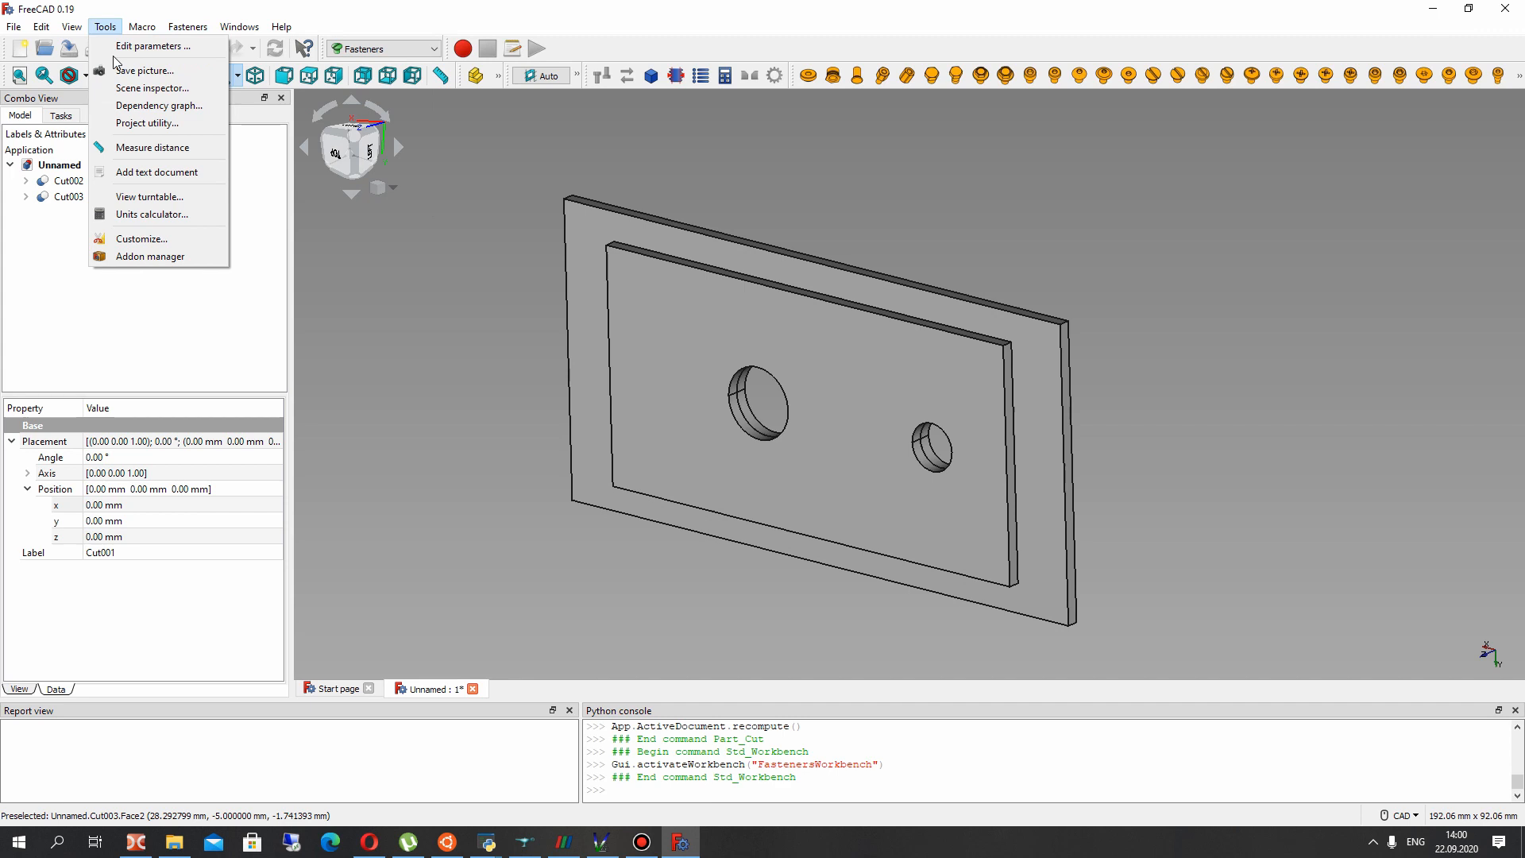
click(139, 257)
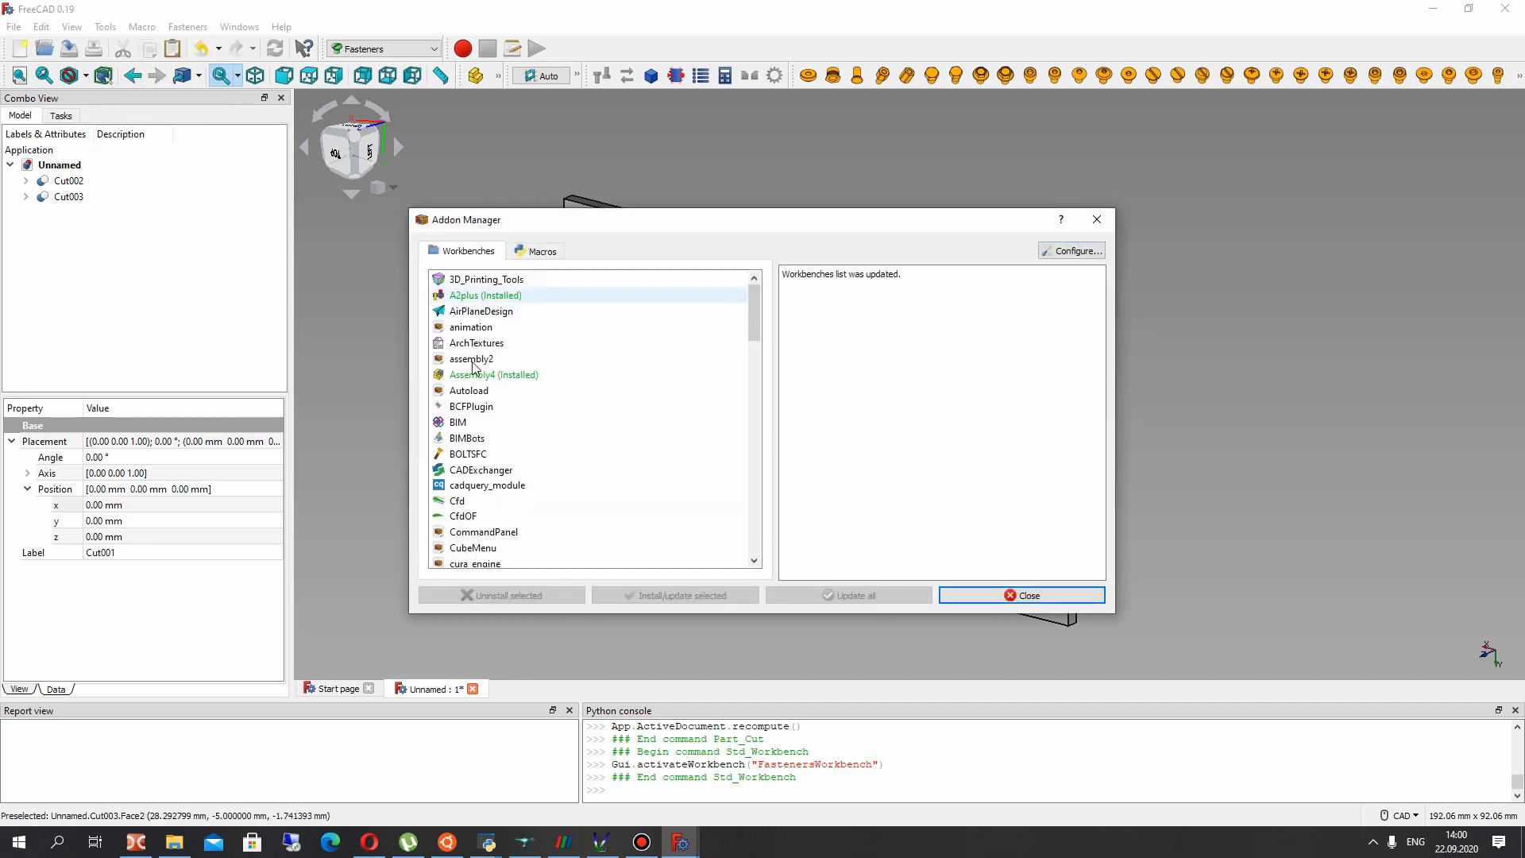
right_click(472, 521)
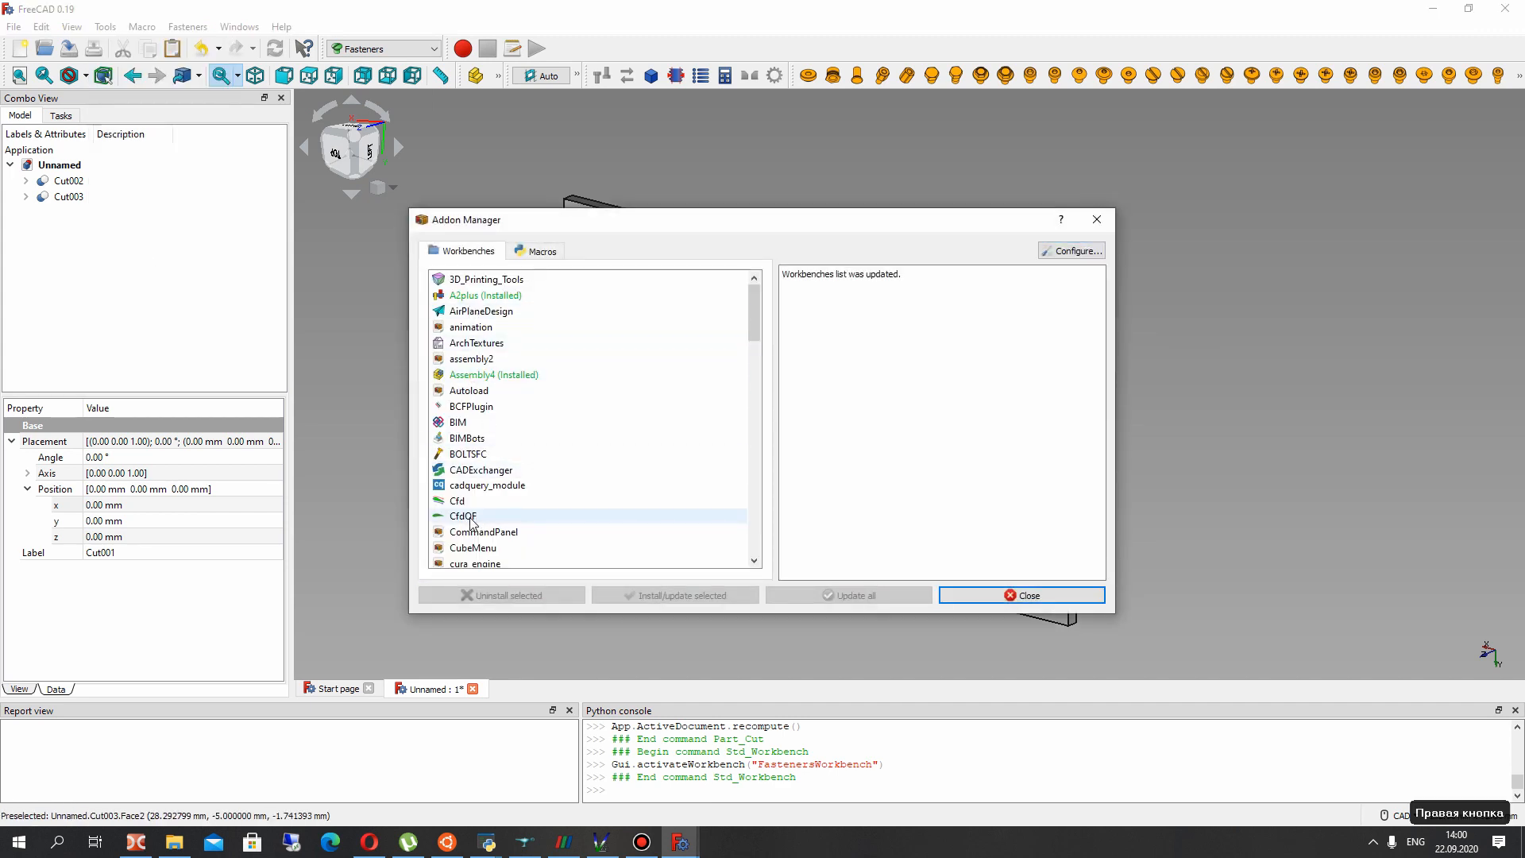
scroll(471, 521, down, 5)
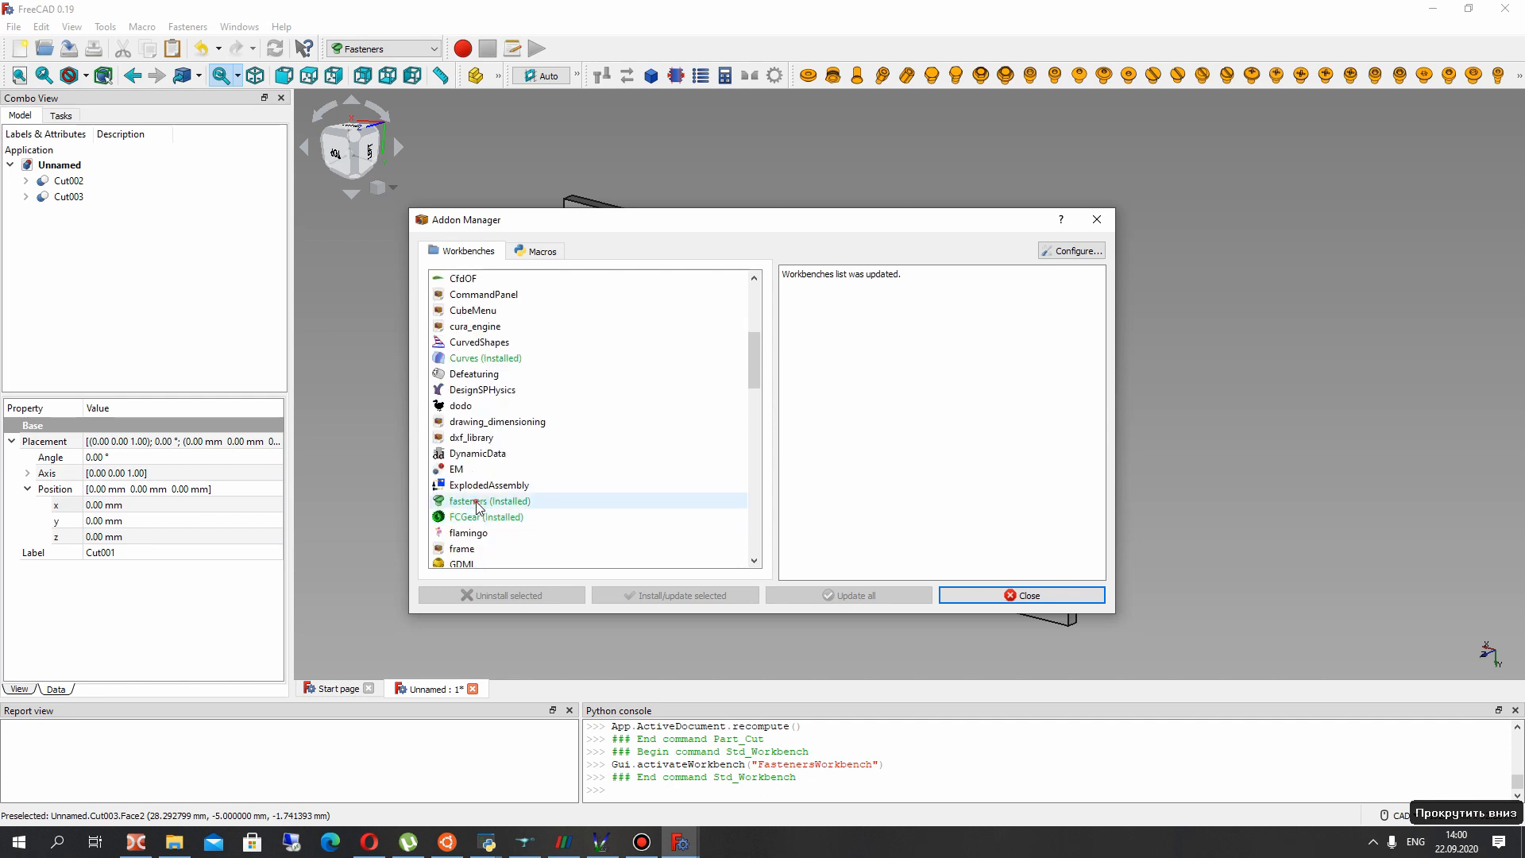
click(477, 502)
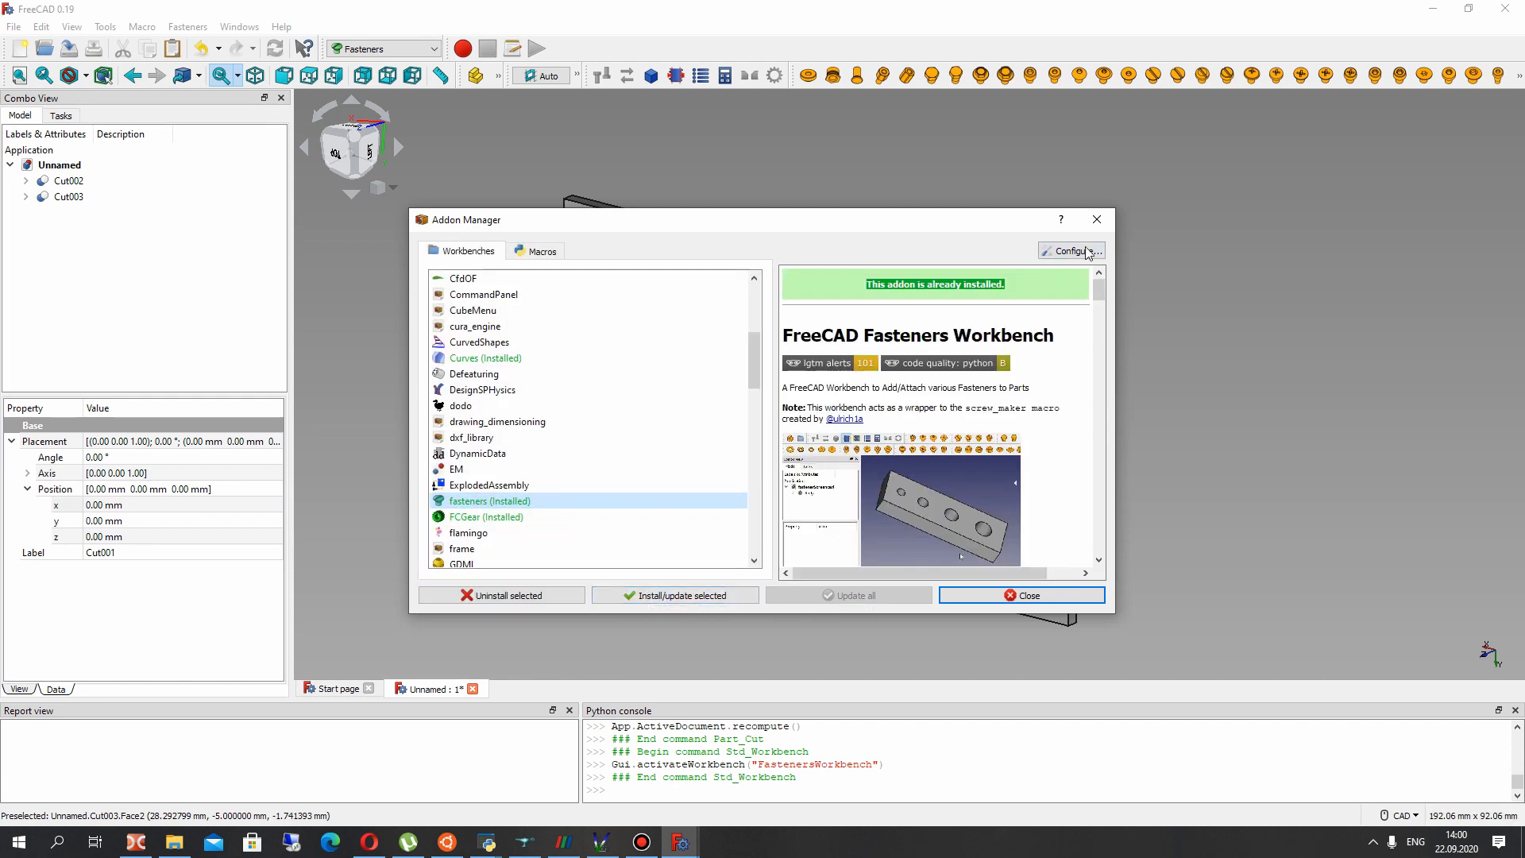
click(1099, 217)
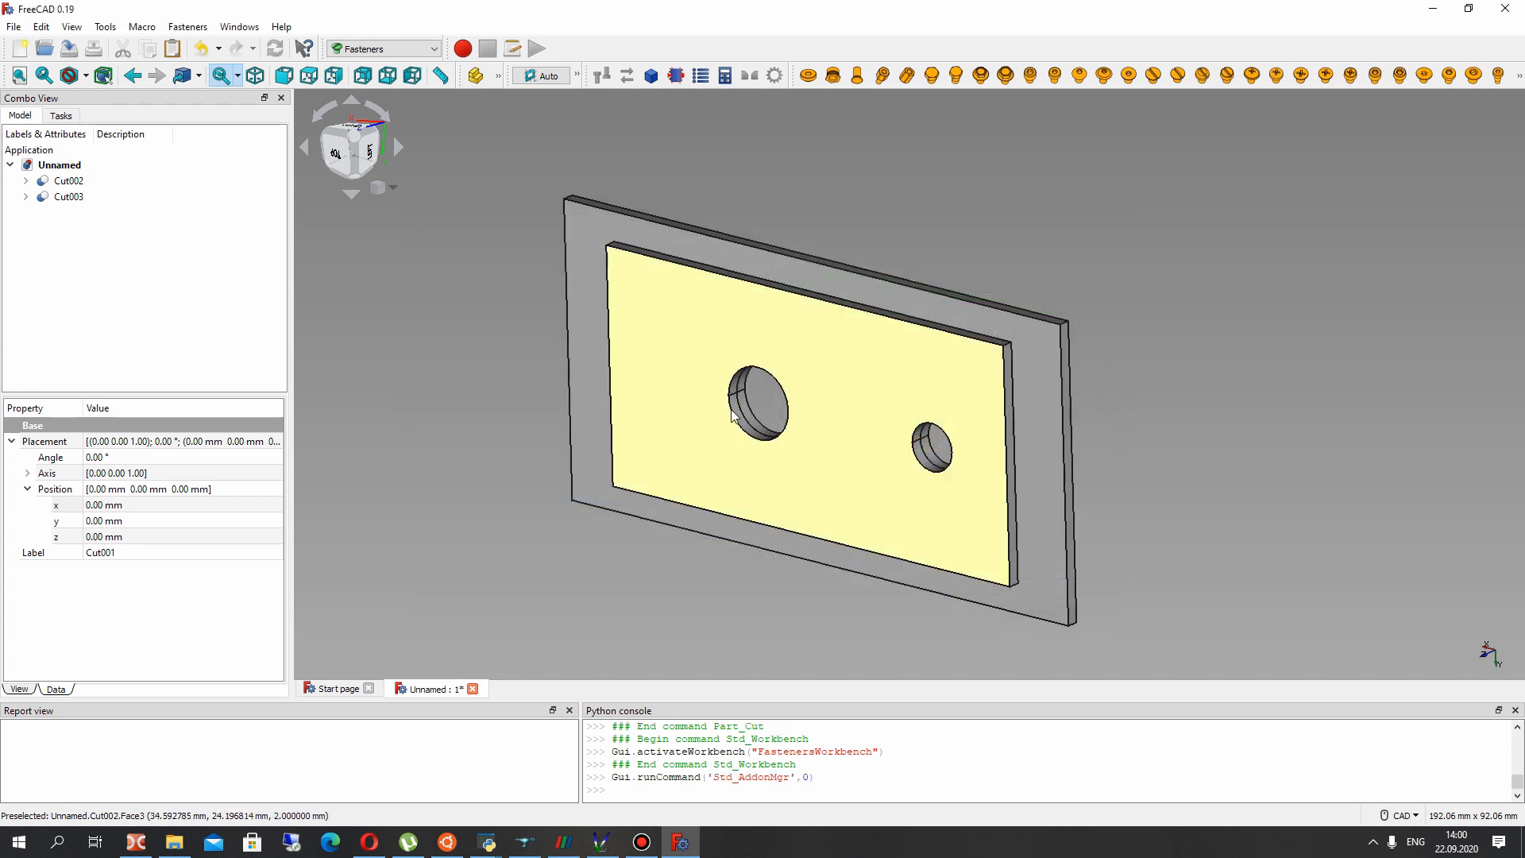
Set screw matching to inner thread diameter (Tap hole)
mouse_move(569, 323)
middle_down()
mouse_move(609, 296)
mouse_move(588, 322)
middle_up()
scroll(953, 421, up, 1)
middle_drag(953, 420, 960, 381)
middle_drag(623, 330, 671, 251)
scroll(993, 383, up, 1)
scroll(989, 377, up, 3)
click(1371, 424)
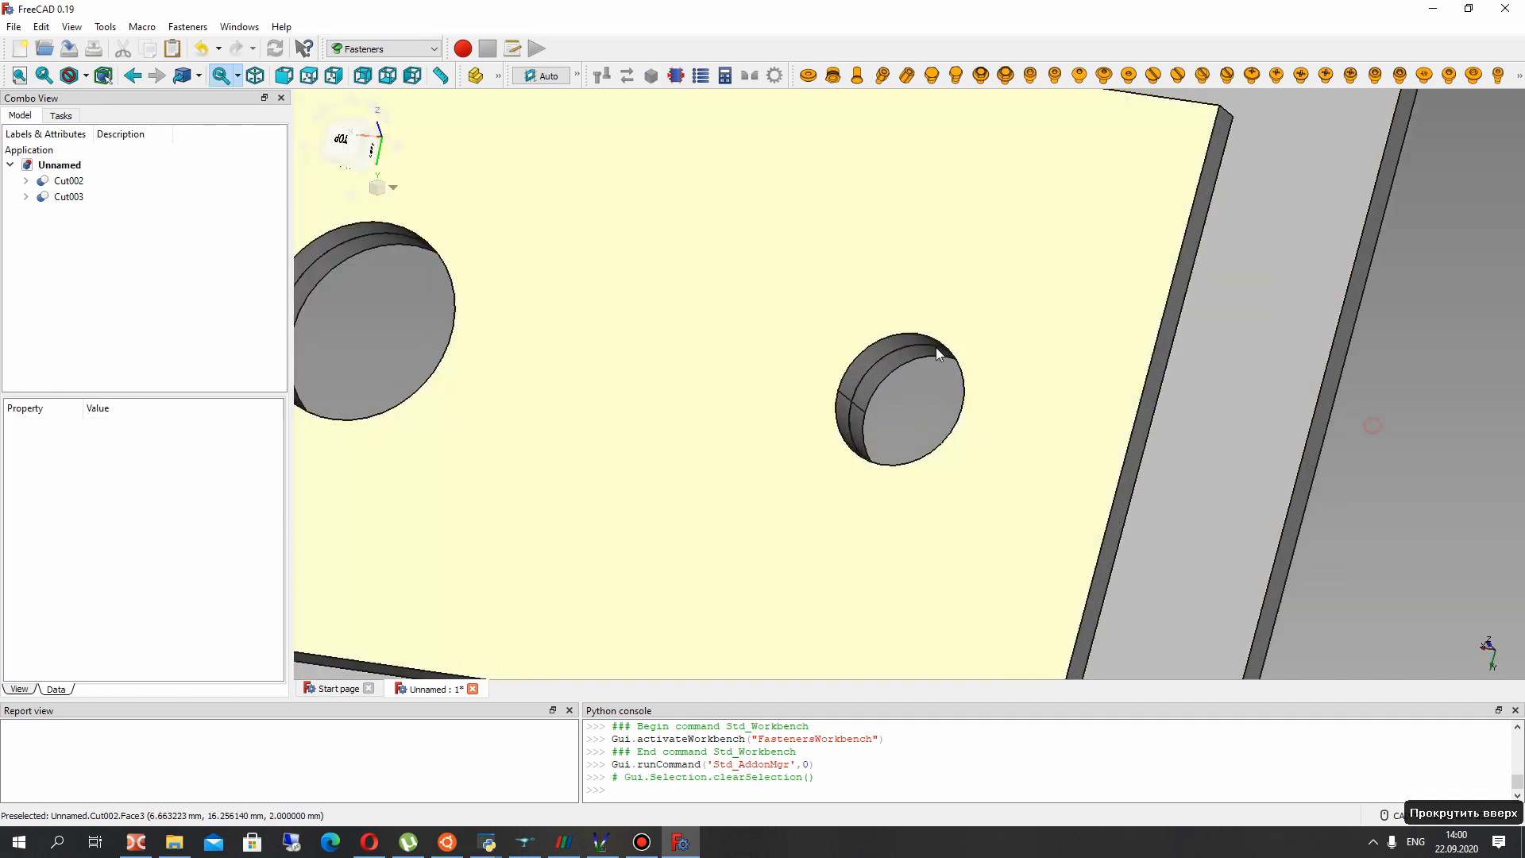
click(903, 336)
scroll(937, 325, down, 5)
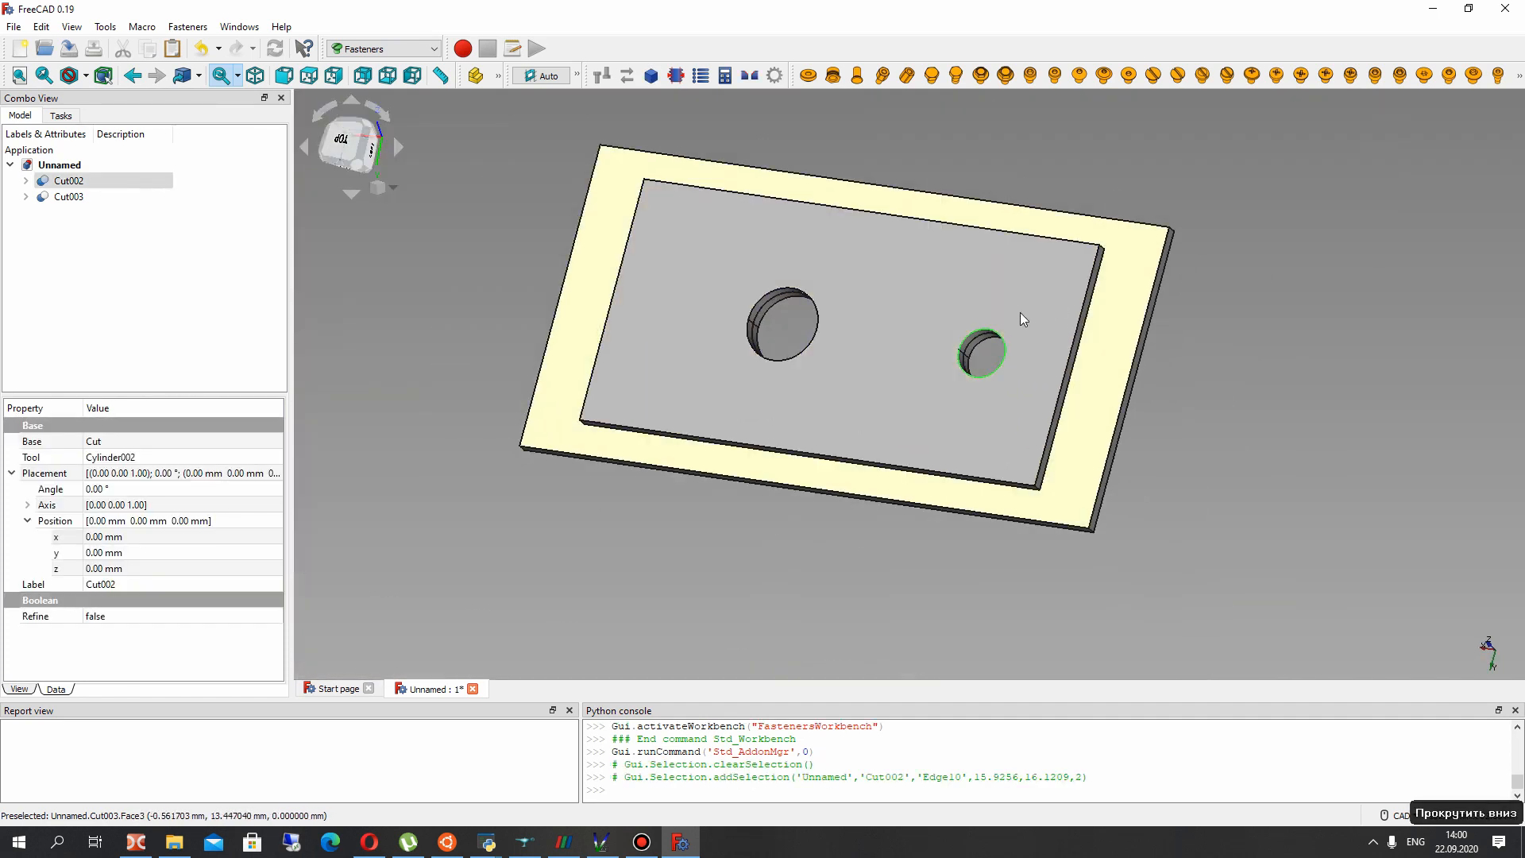
scroll(993, 306, up, 4)
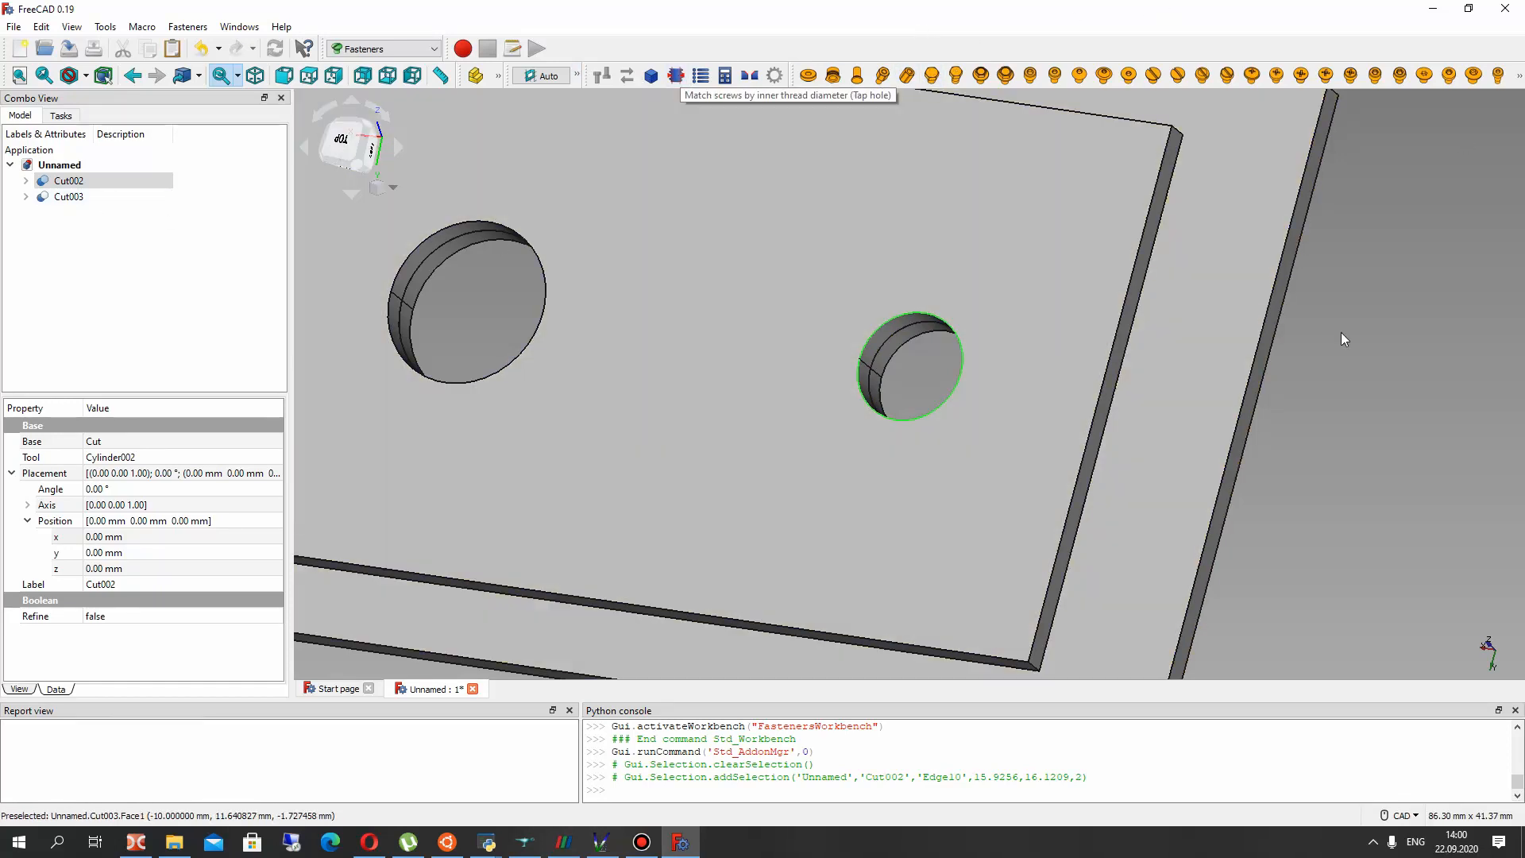
click(1341, 332)
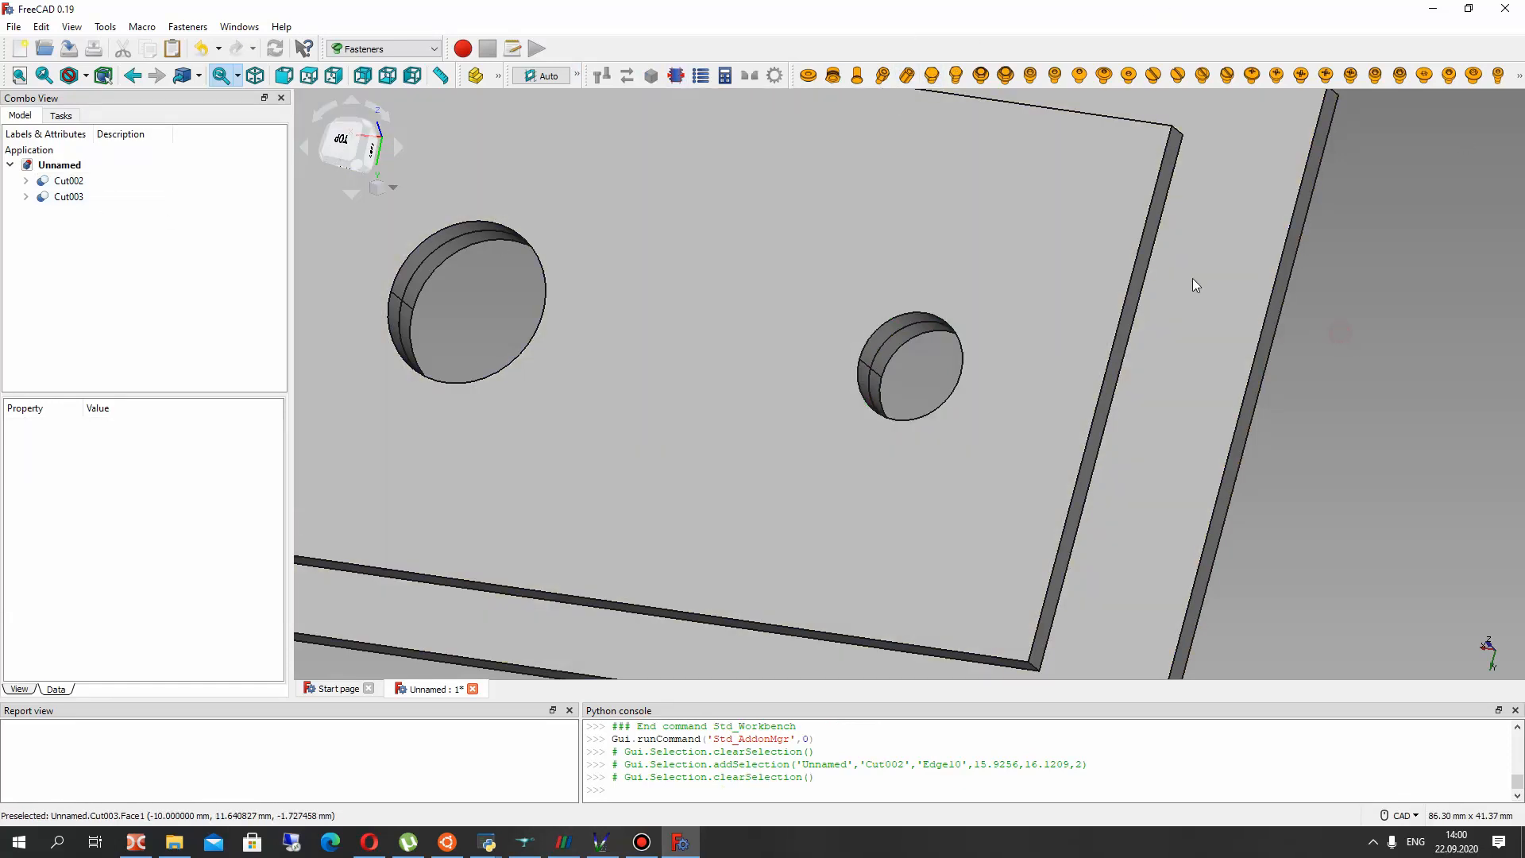
click(673, 80)
click(675, 83)
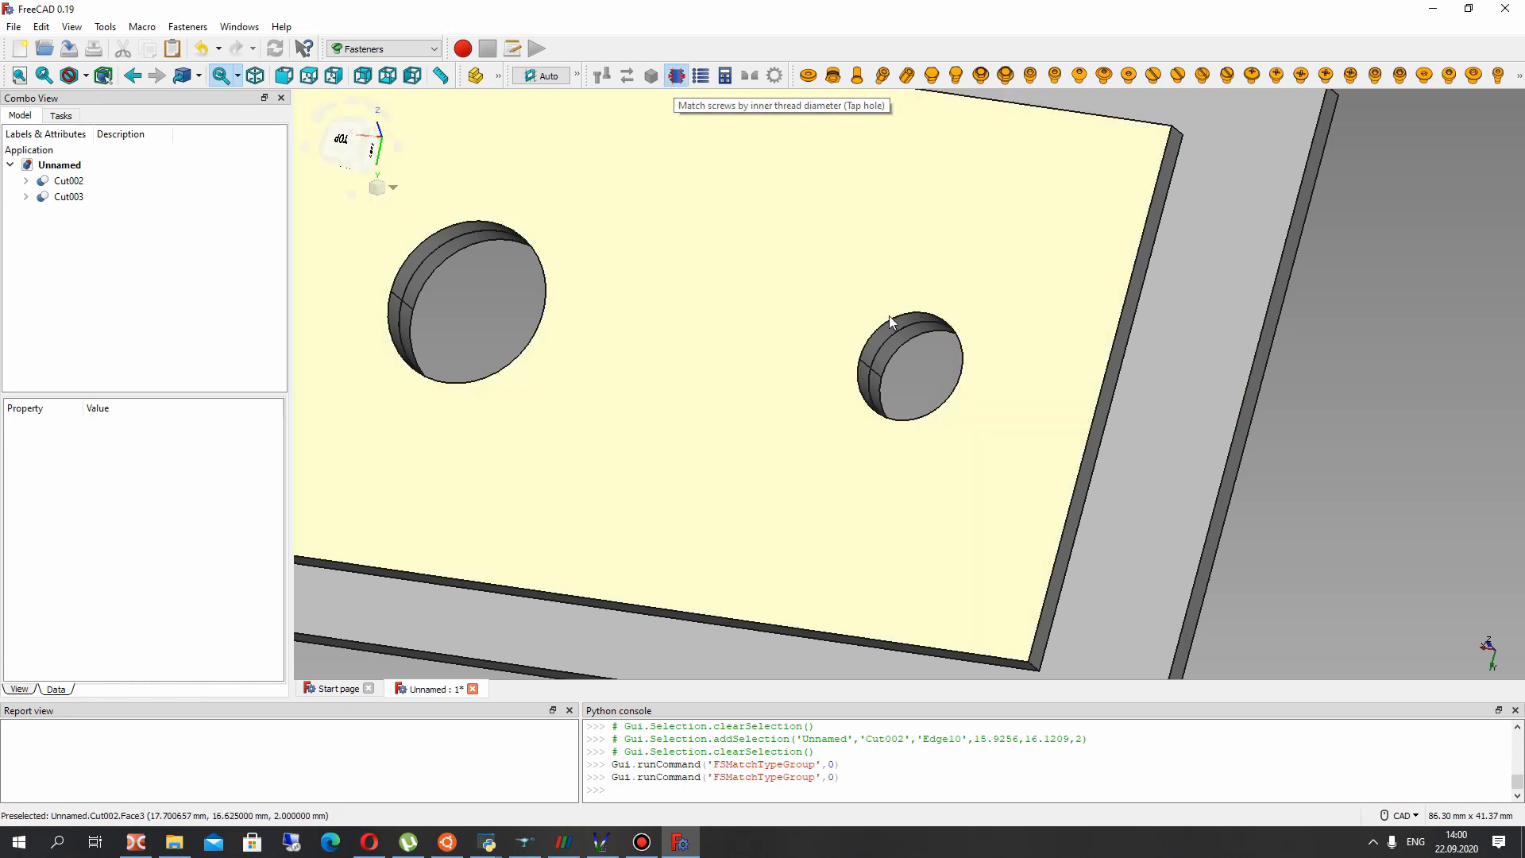
Insert an ISO 4017 hex head screw on the edge of the smaller hole in the upper plate
click(892, 319)
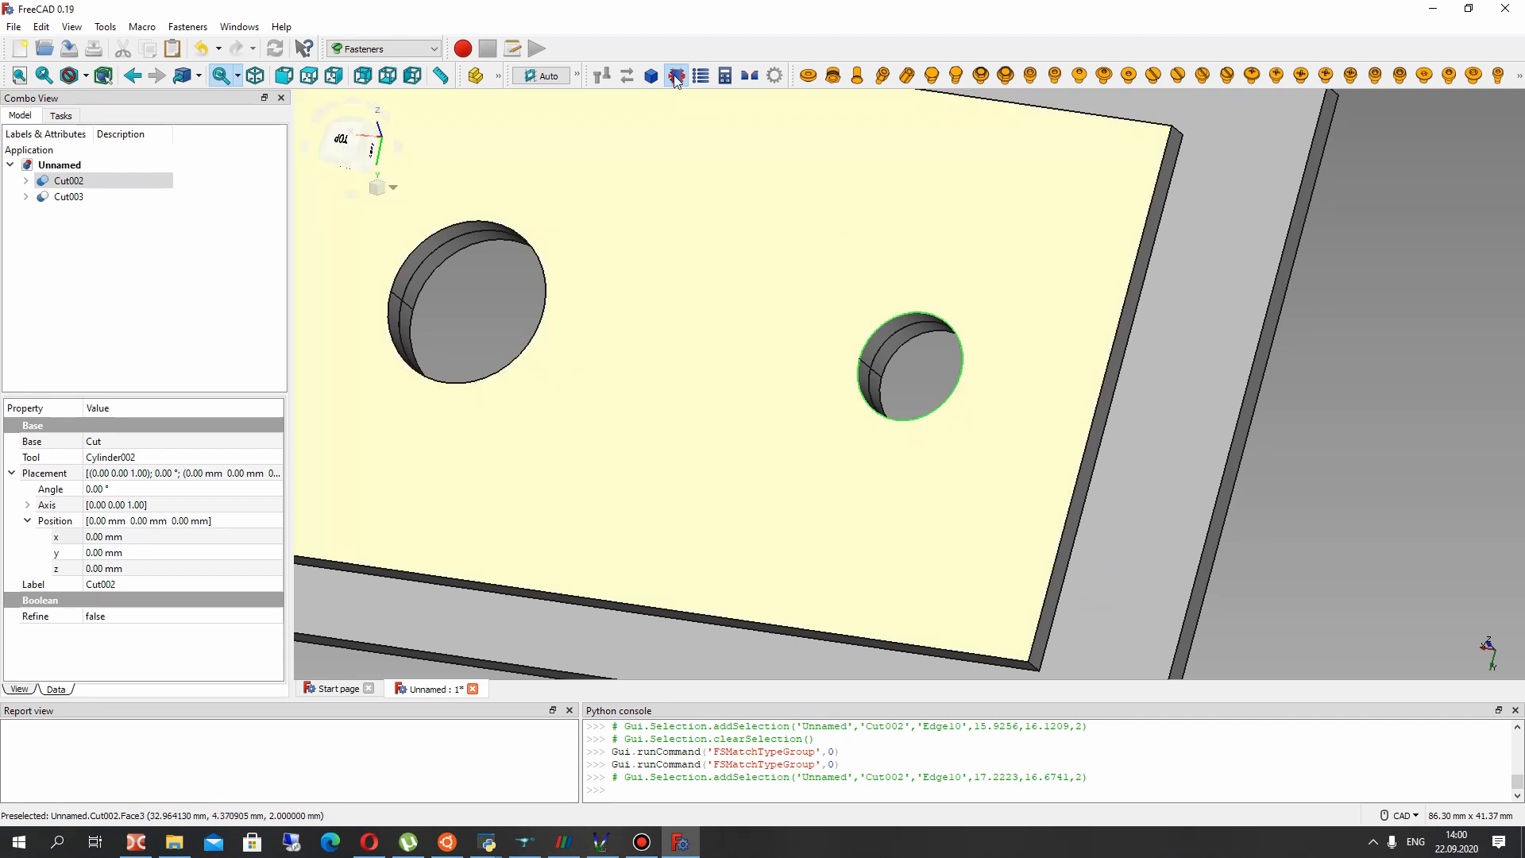
mouse_move(795, 74)
mouse_down()
mouse_move(816, 75)
mouse_move(793, 75)
mouse_up()
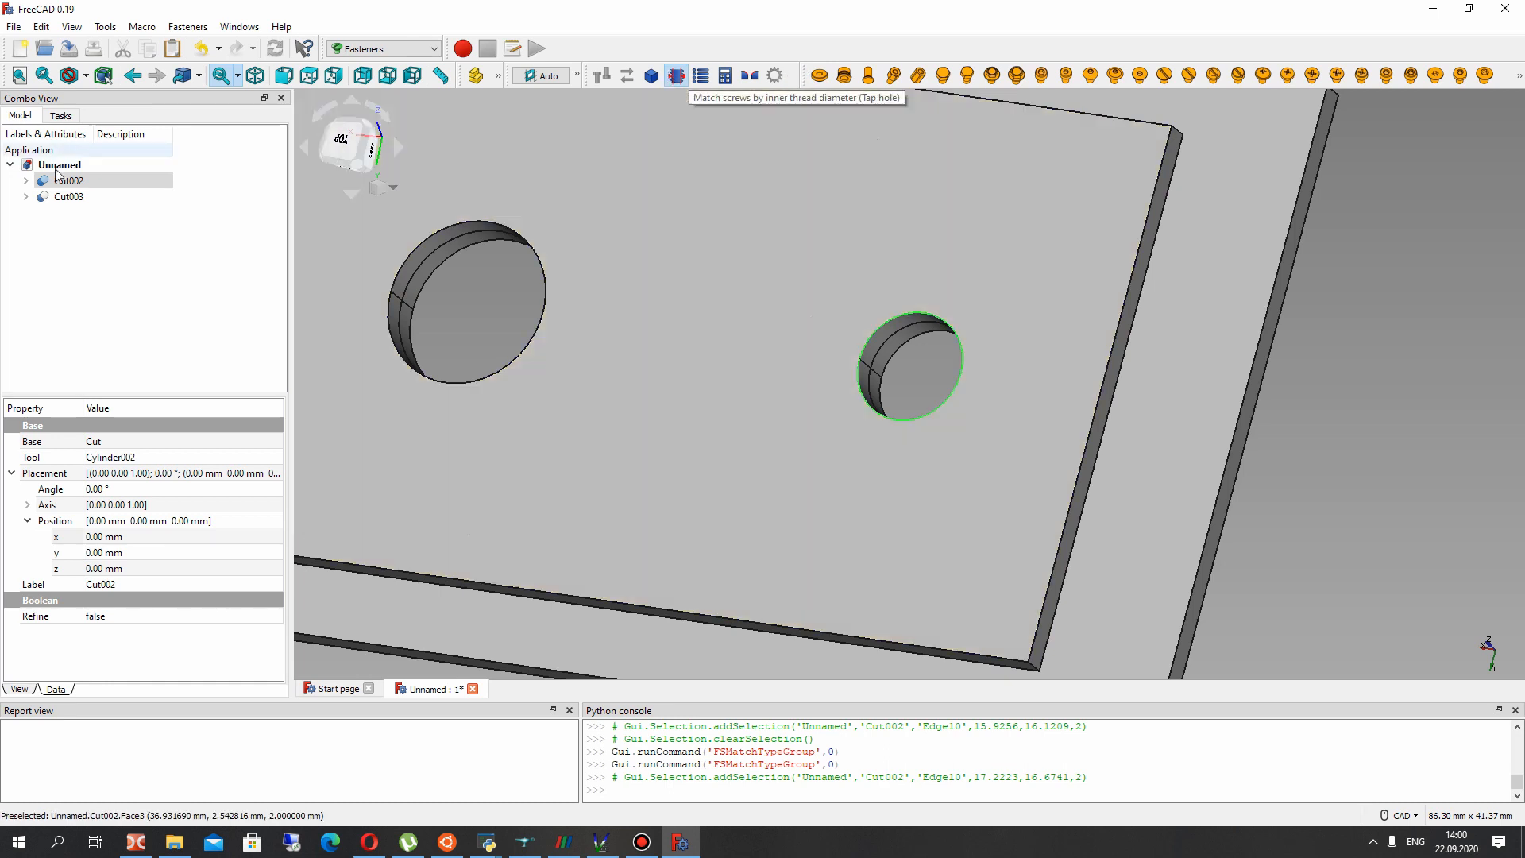
click(60, 197)
click(65, 181)
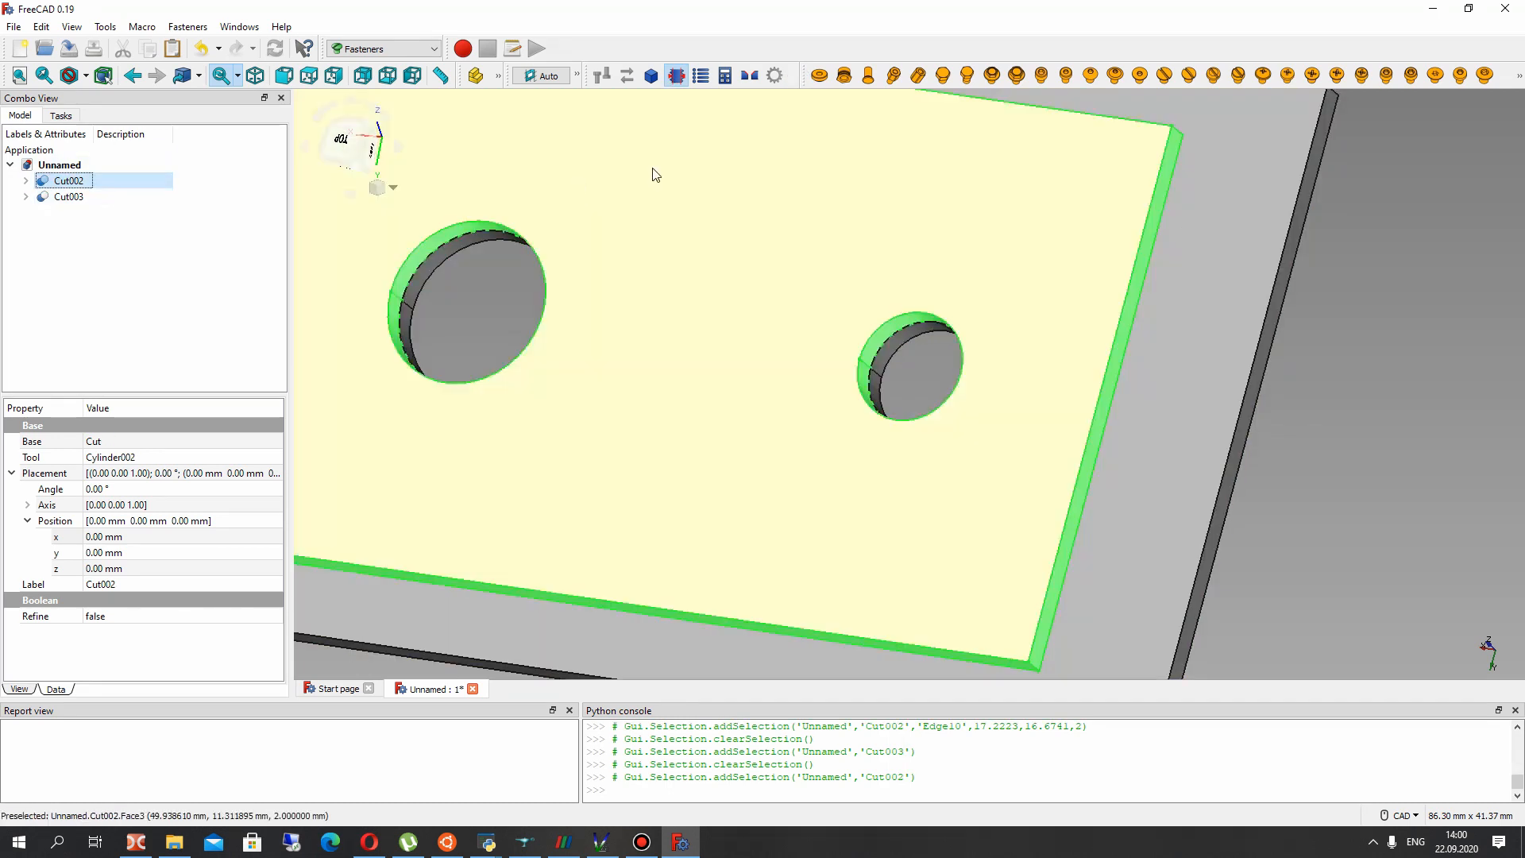
click(1371, 355)
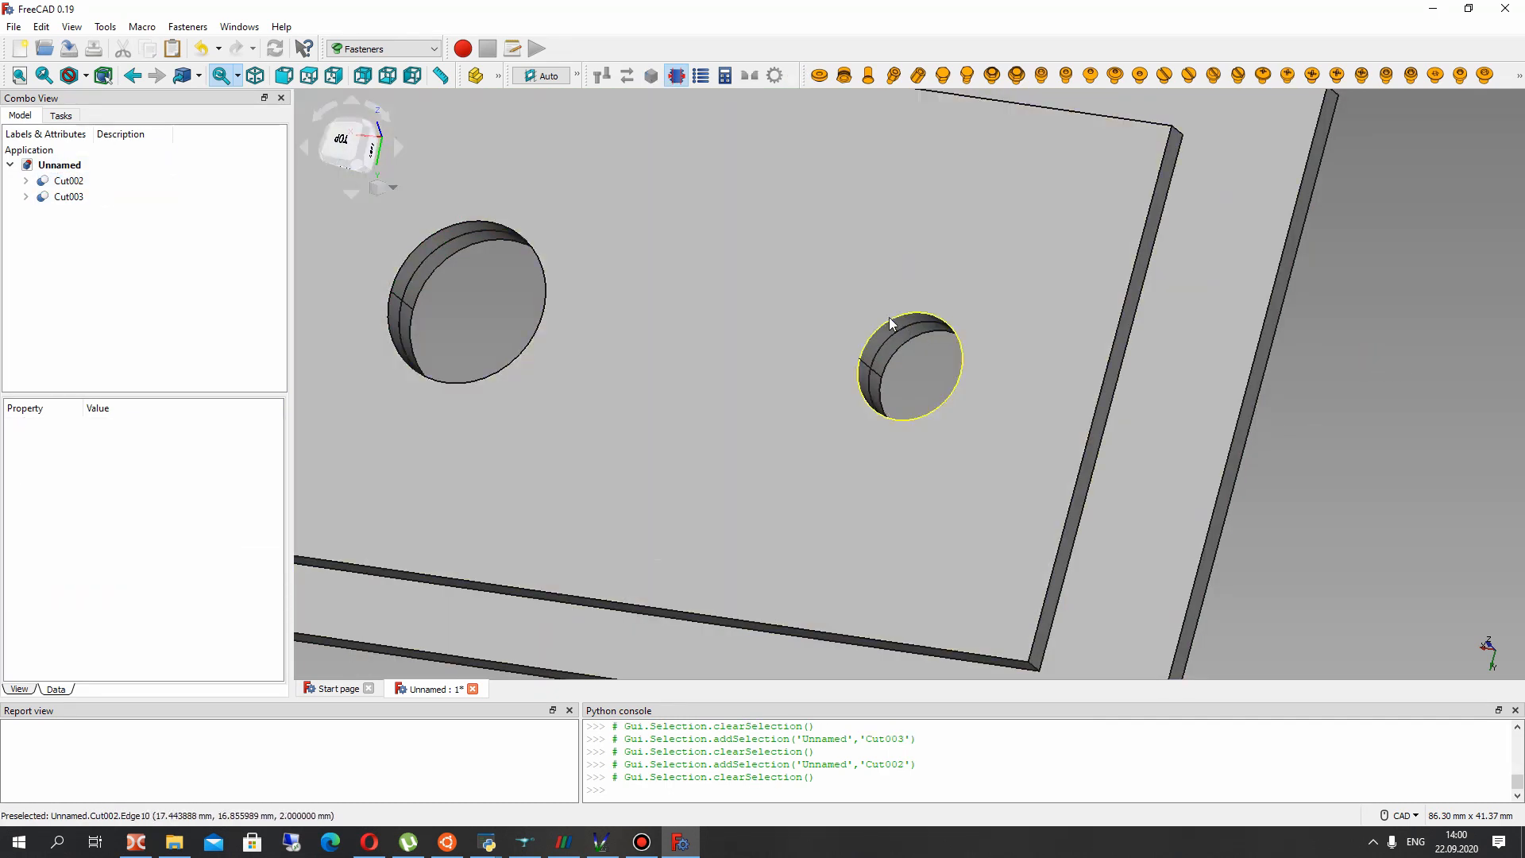
click(889, 317)
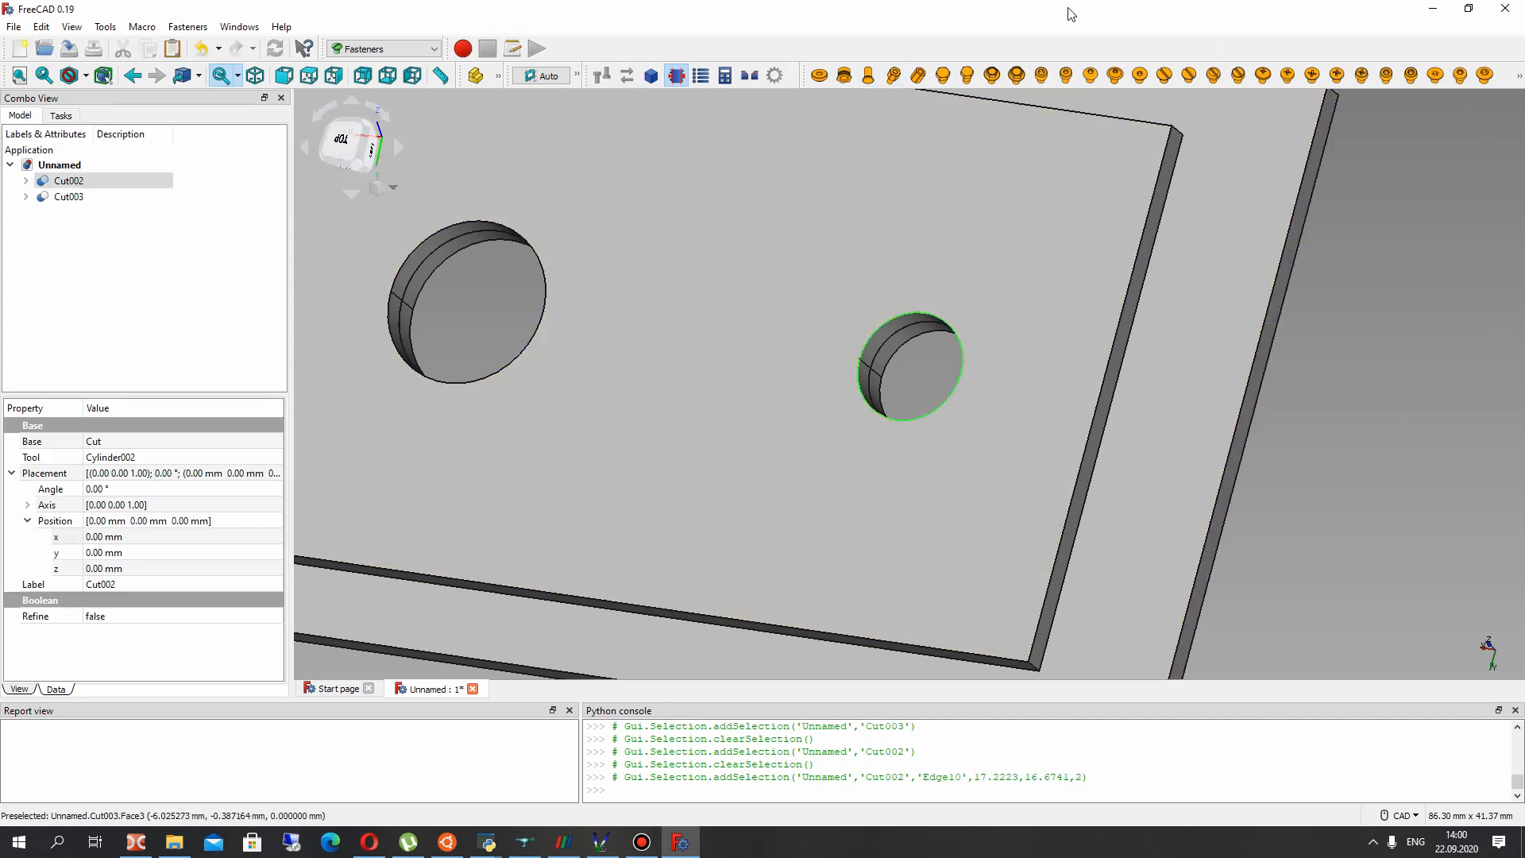
click(944, 76)
right_drag(1113, 340, 1219, 408)
click(674, 76)
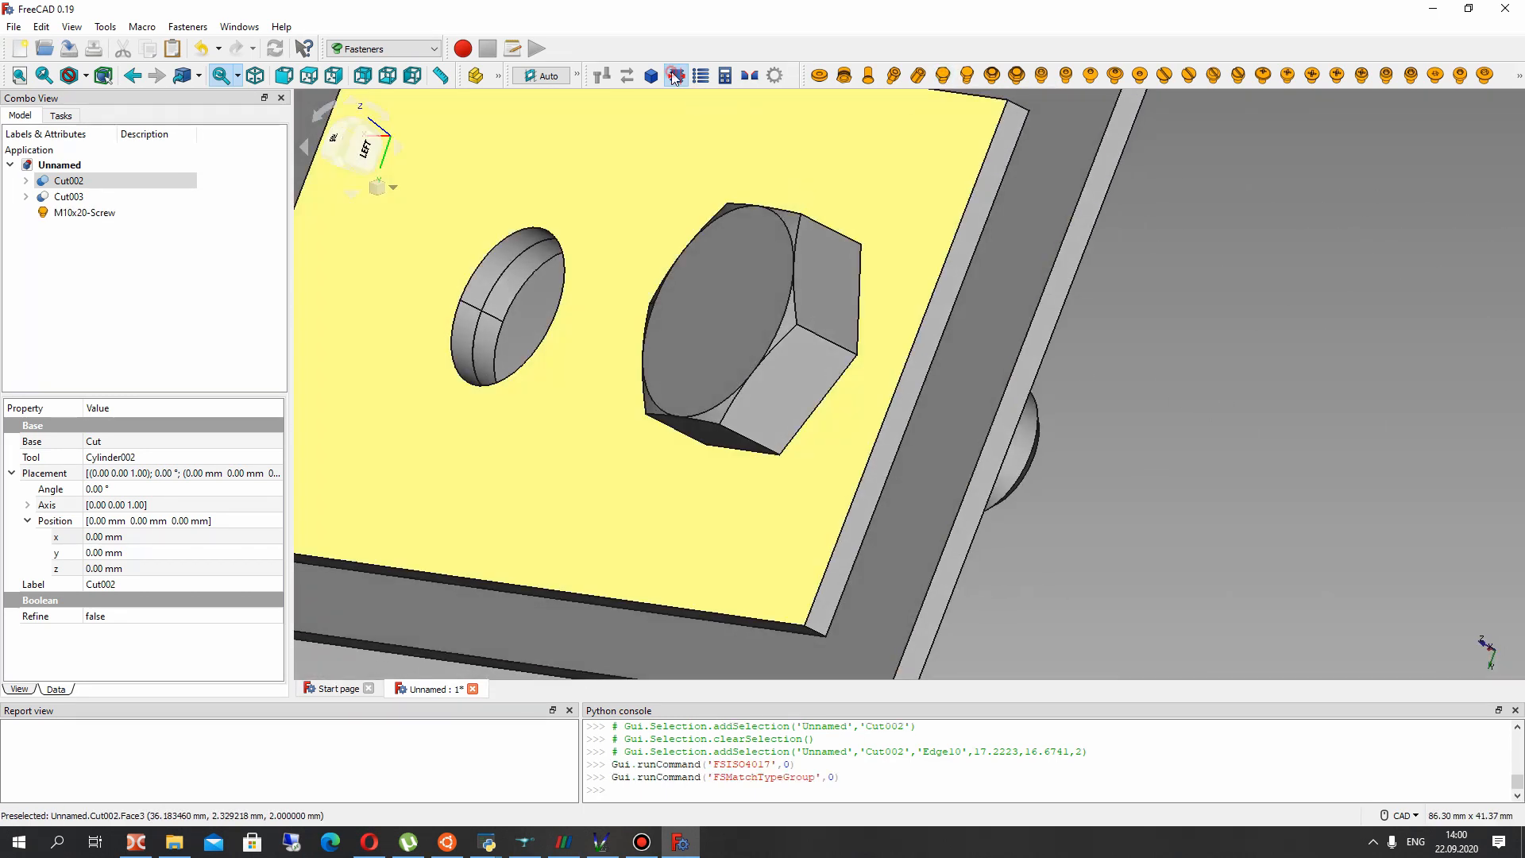
right_drag(1147, 353, 603, 318)
Change screw matching to outer thread diameter (Pass hole) and delete the M10x20 screw
click(512, 297)
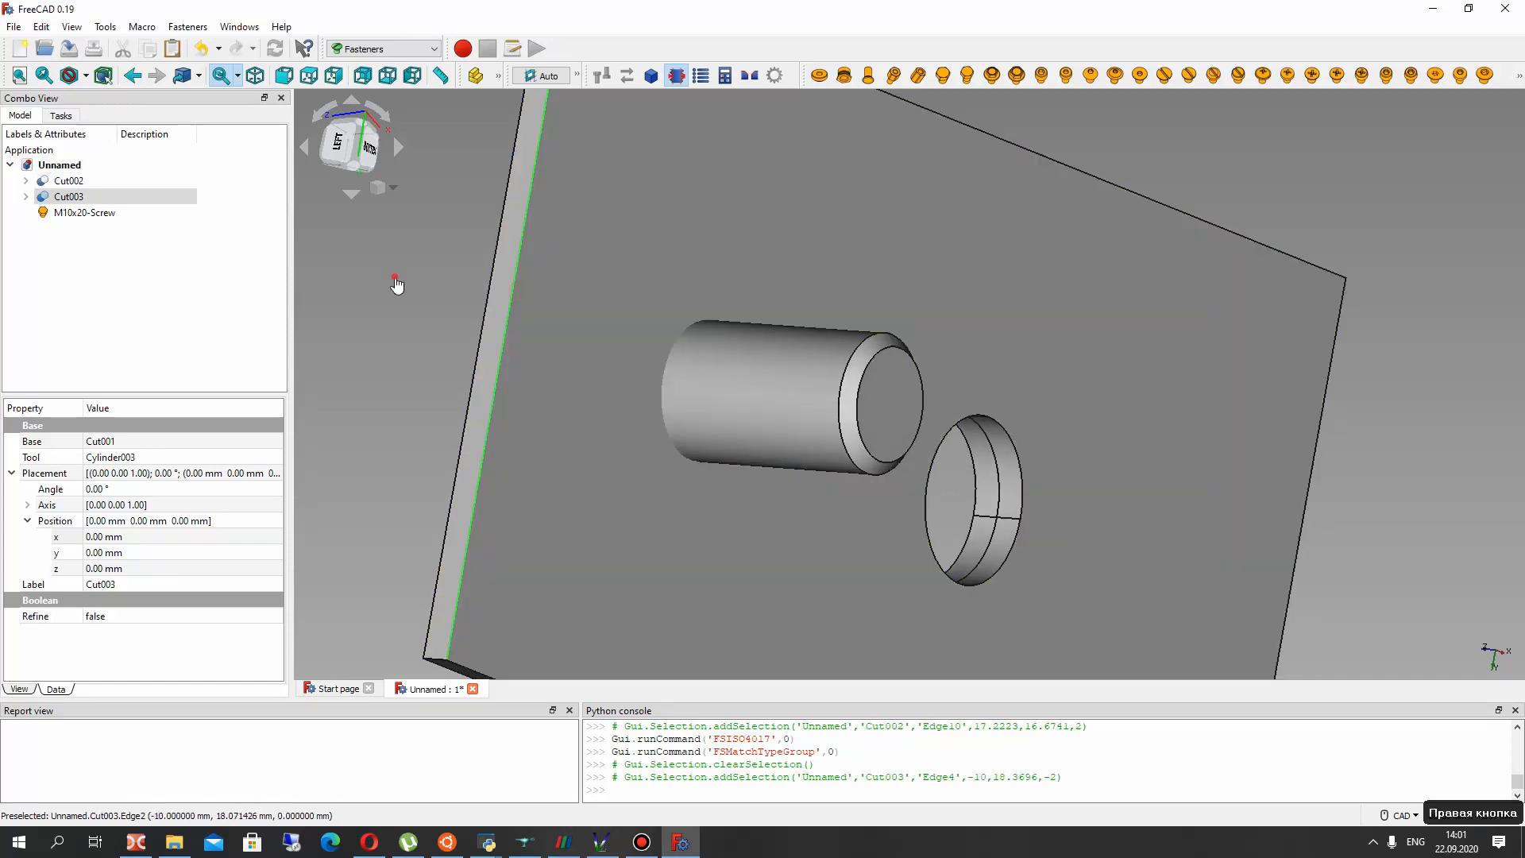
click(388, 270)
click(180, 30)
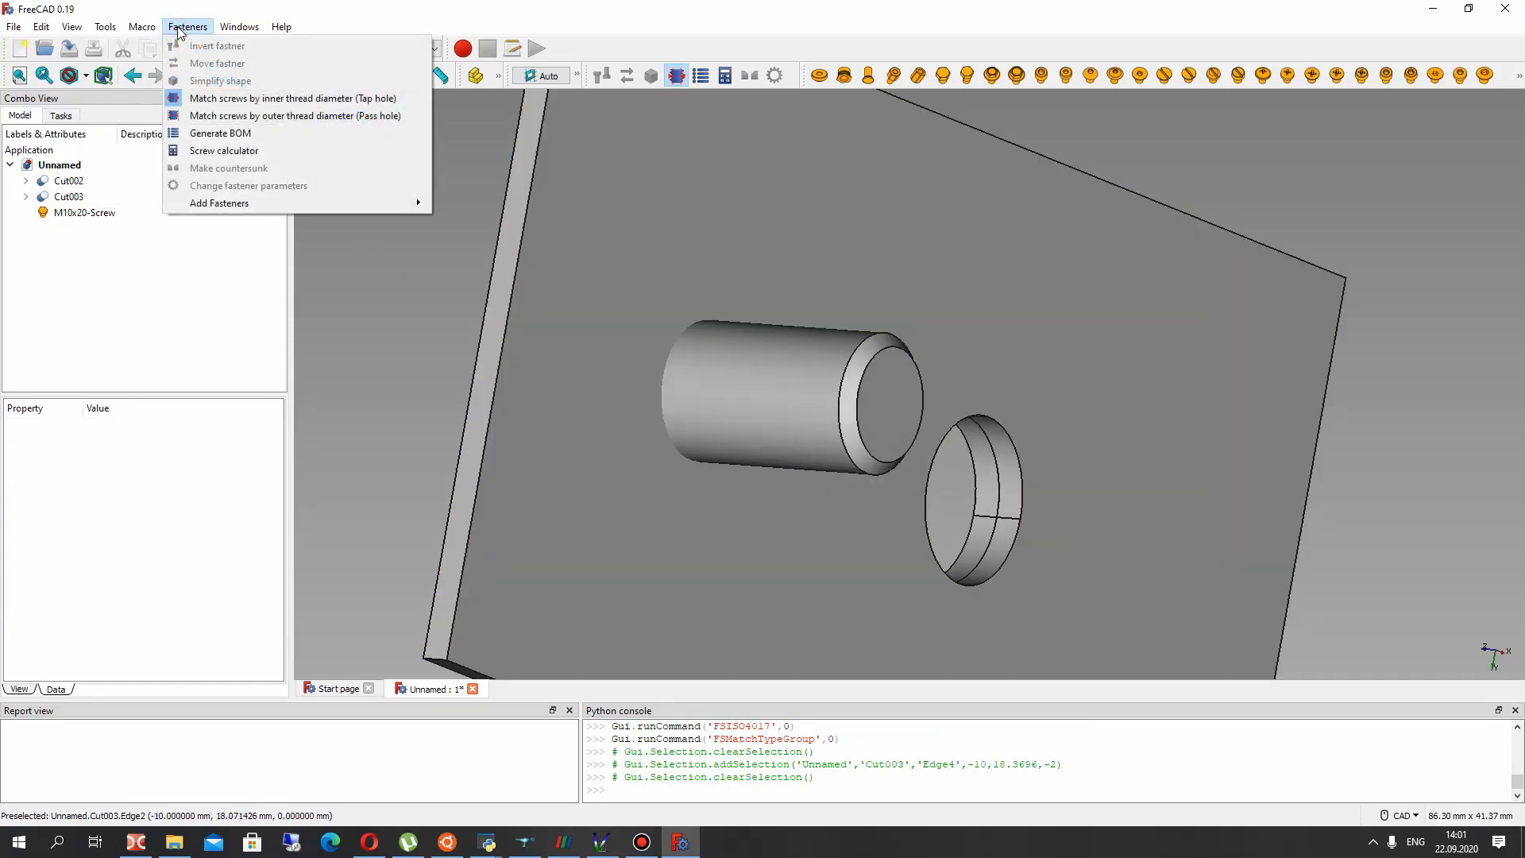
click(176, 116)
right_click(72, 212)
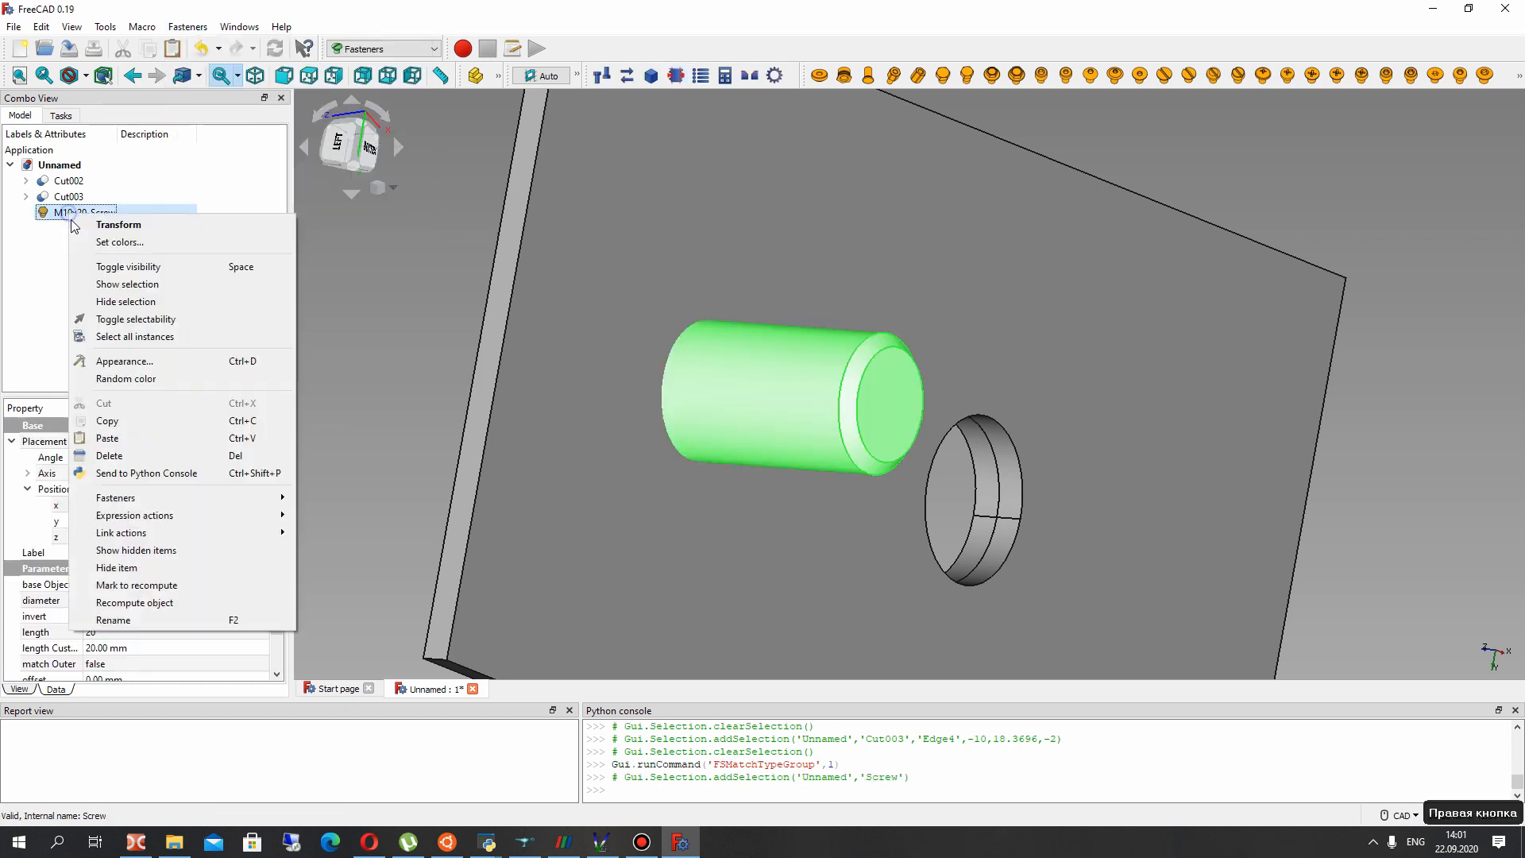
click(119, 448)
Insert an ISO 4017 hex head screw on the smaller hole's edge in the upper plate using pass-hole matching
middle_drag(392, 475, 708, 415)
click(803, 436)
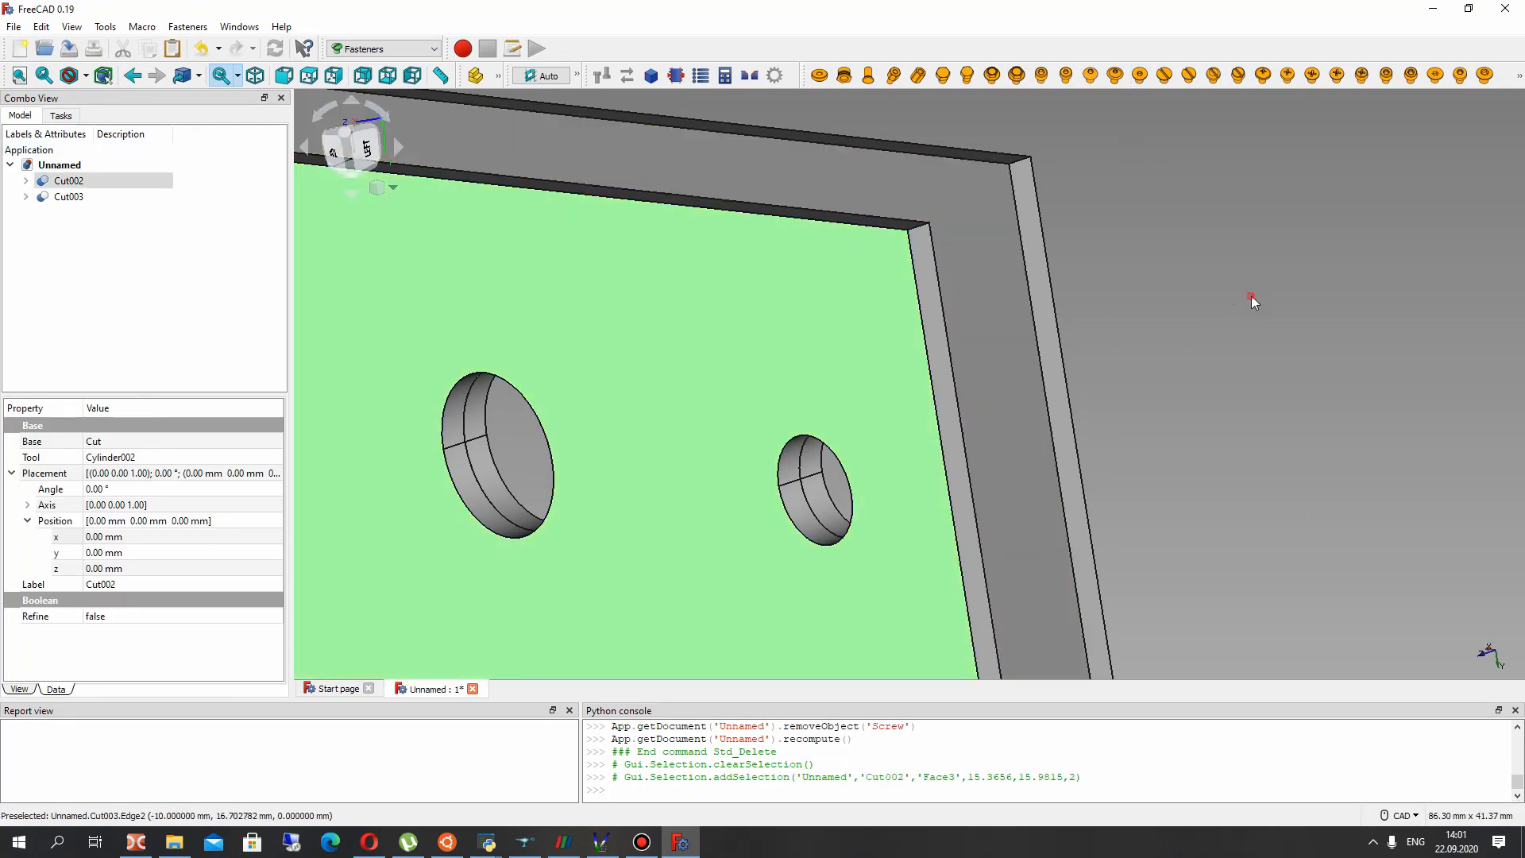
click(1251, 297)
click(791, 442)
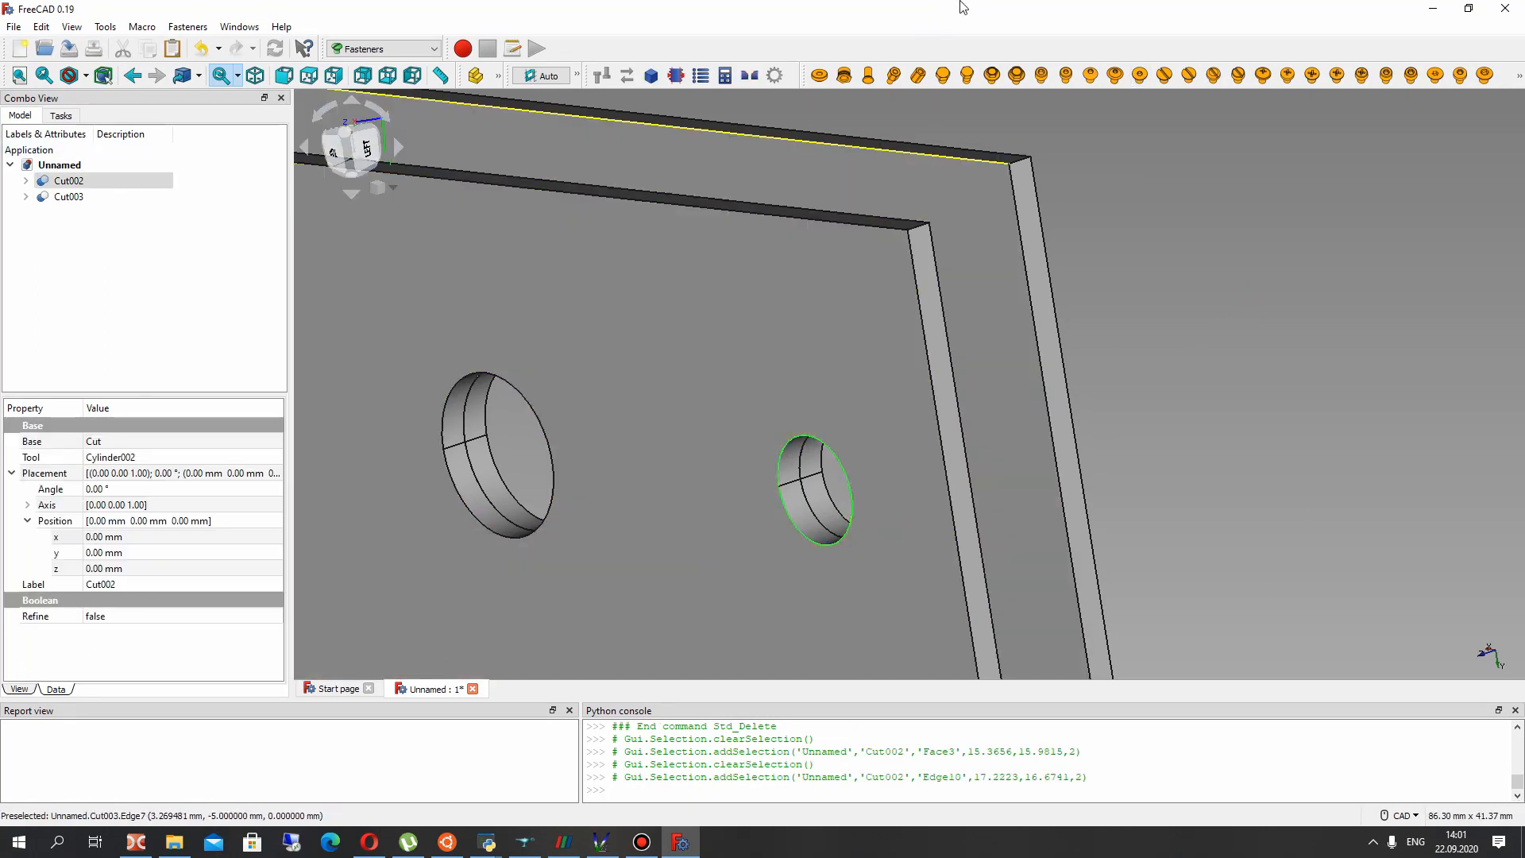
click(943, 80)
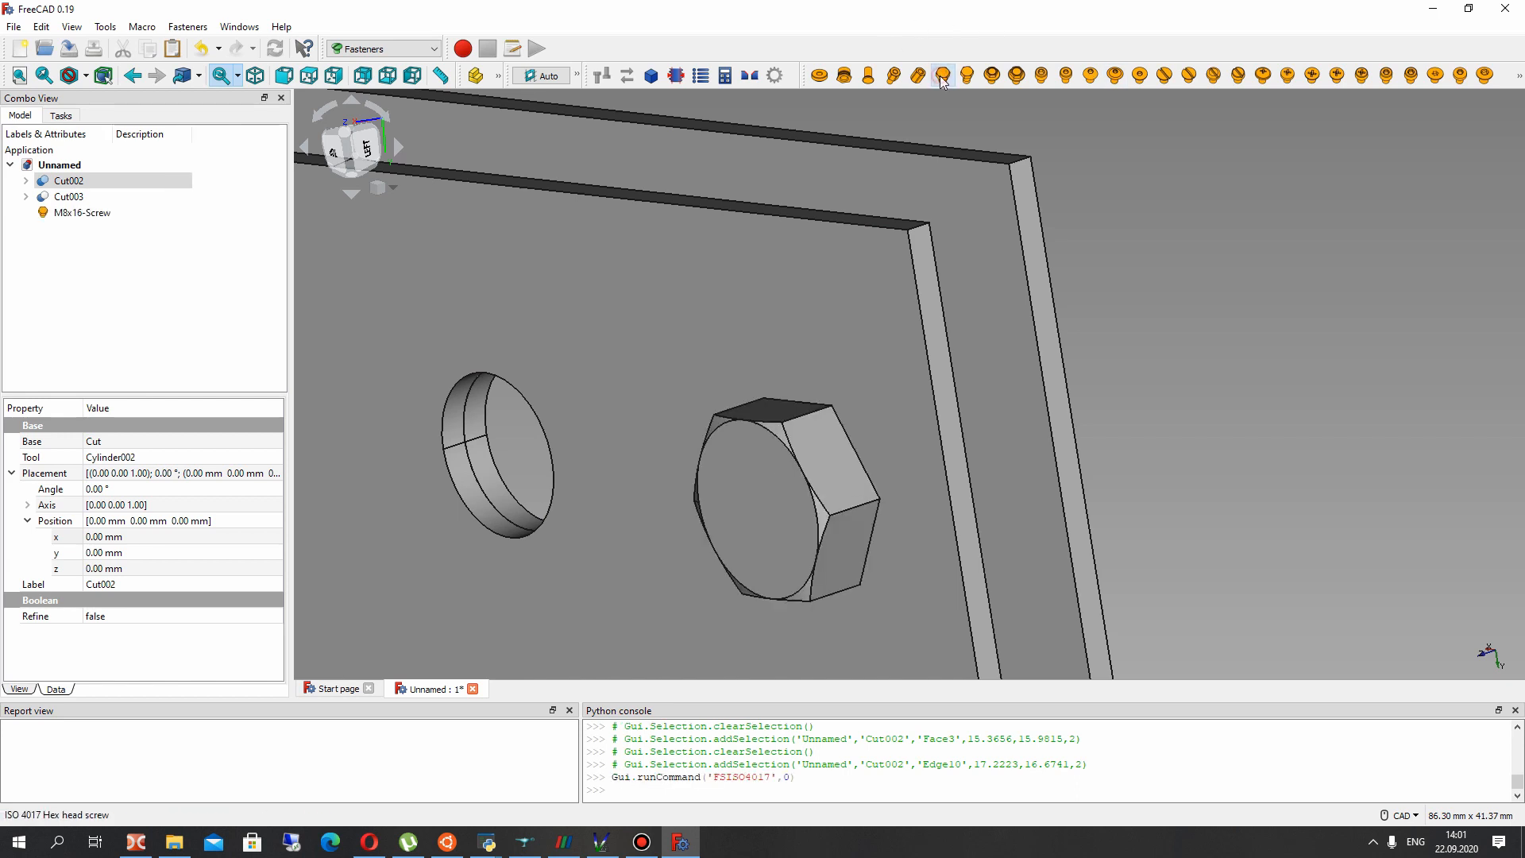
middle_drag(1133, 323, 782, 397)
scroll(732, 548, up, 2)
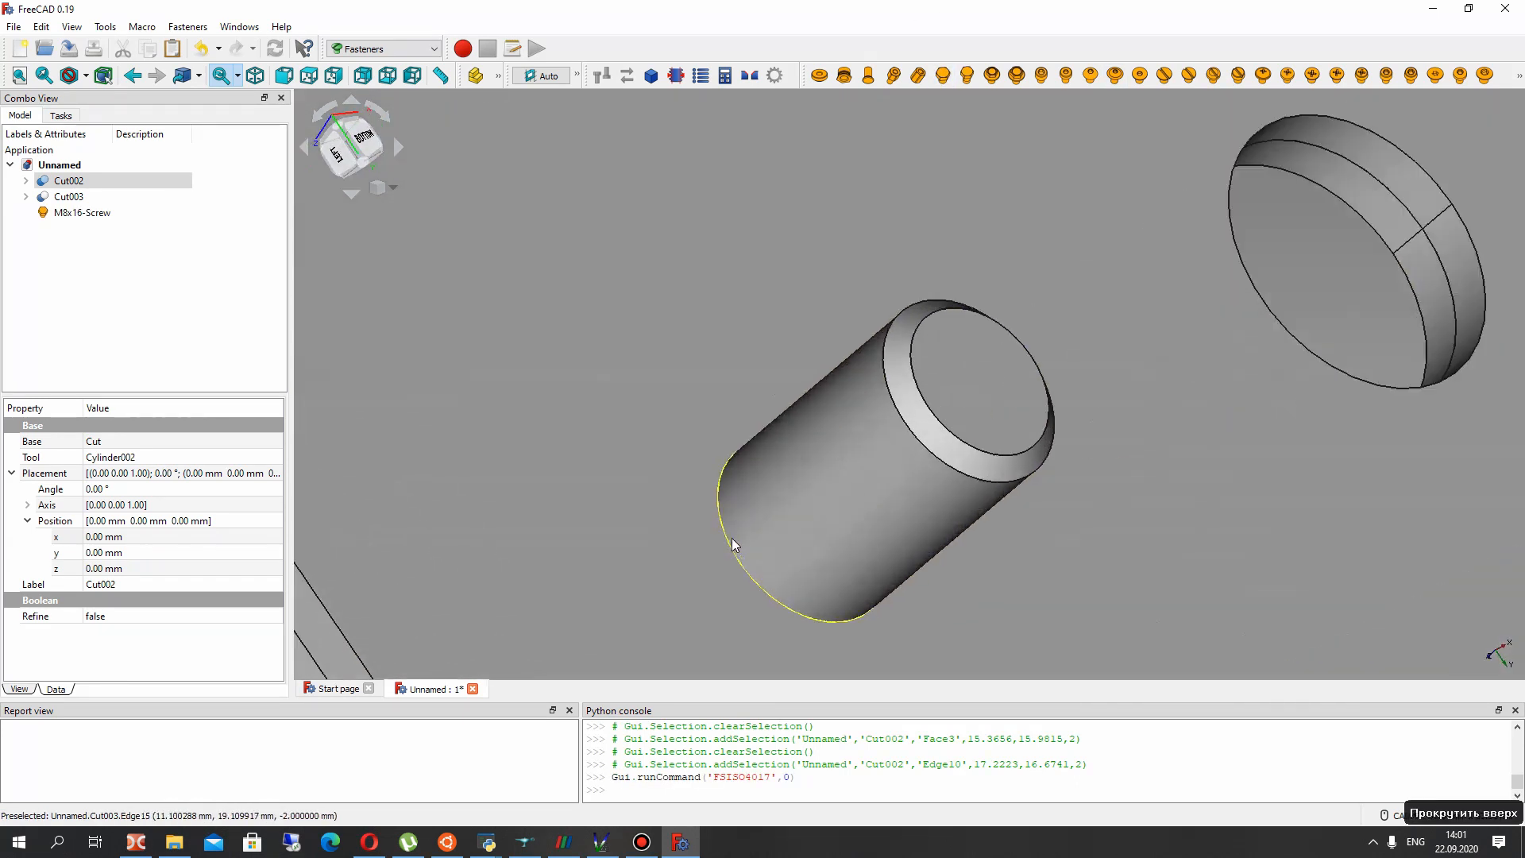
scroll(739, 532, down, 4)
scroll(739, 532, up, 4)
Hide the M8x16 screw to expose the smaller hole on the underside of the larger plate
click(83, 212)
key(space)
key(space)
key(space)
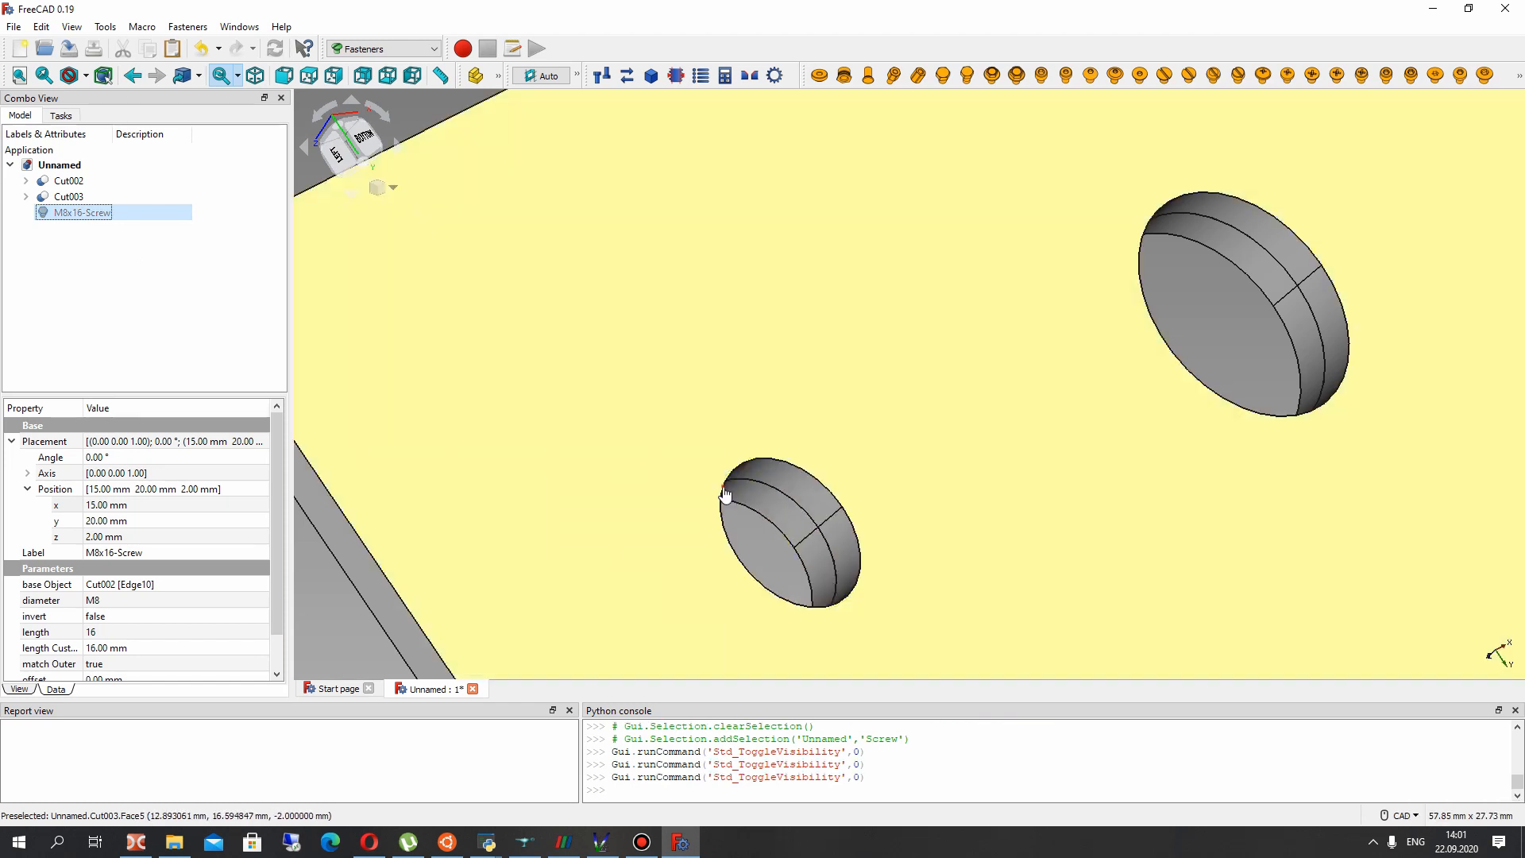
click(729, 504)
click(751, 521)
scroll(795, 538, down, 3)
scroll(796, 538, up, 3)
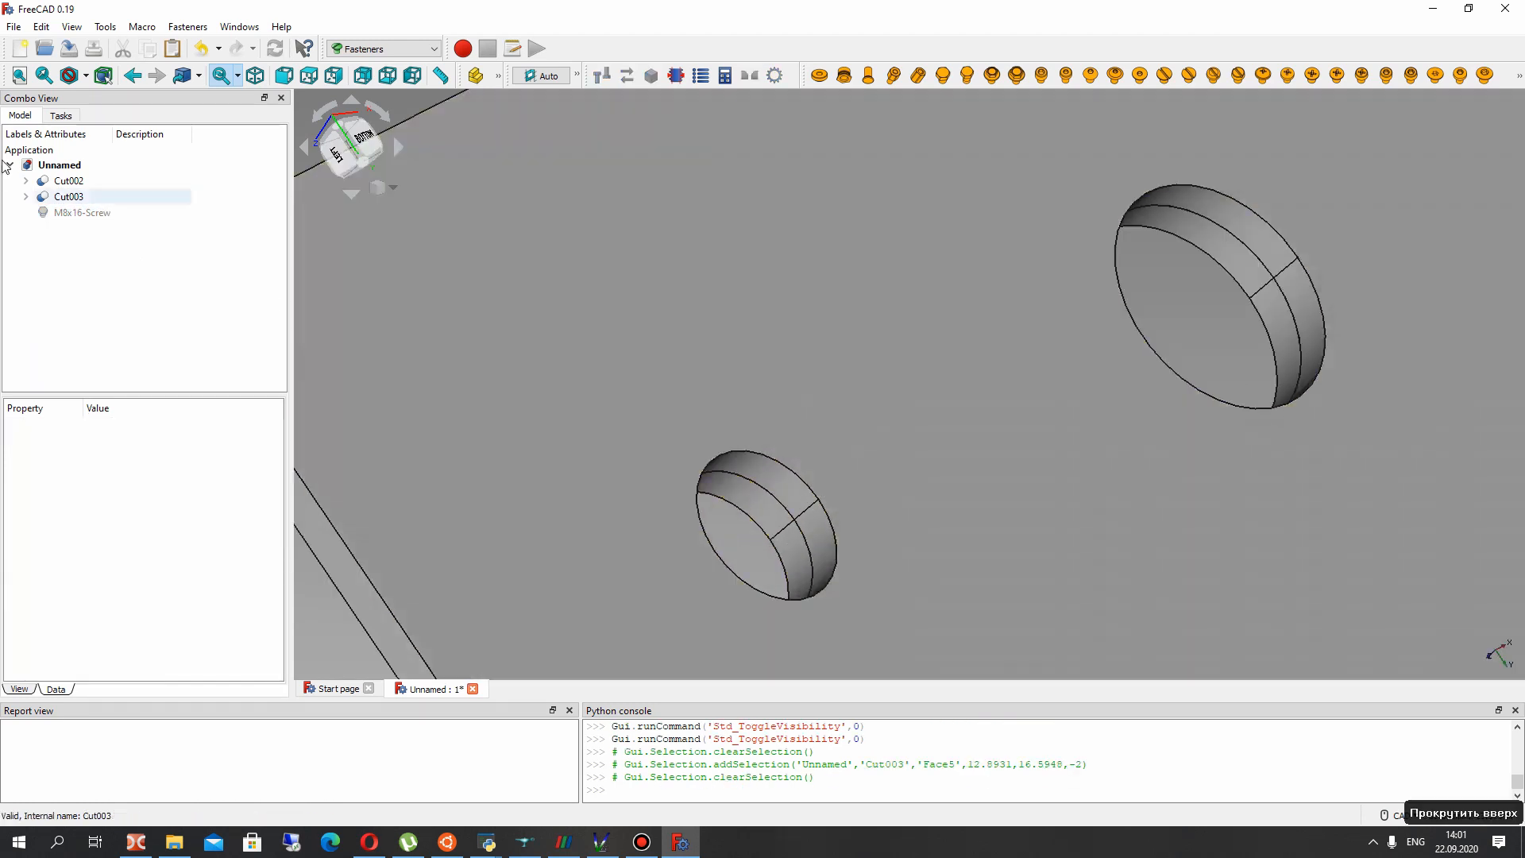
click(80, 212)
key(space)
key(space)
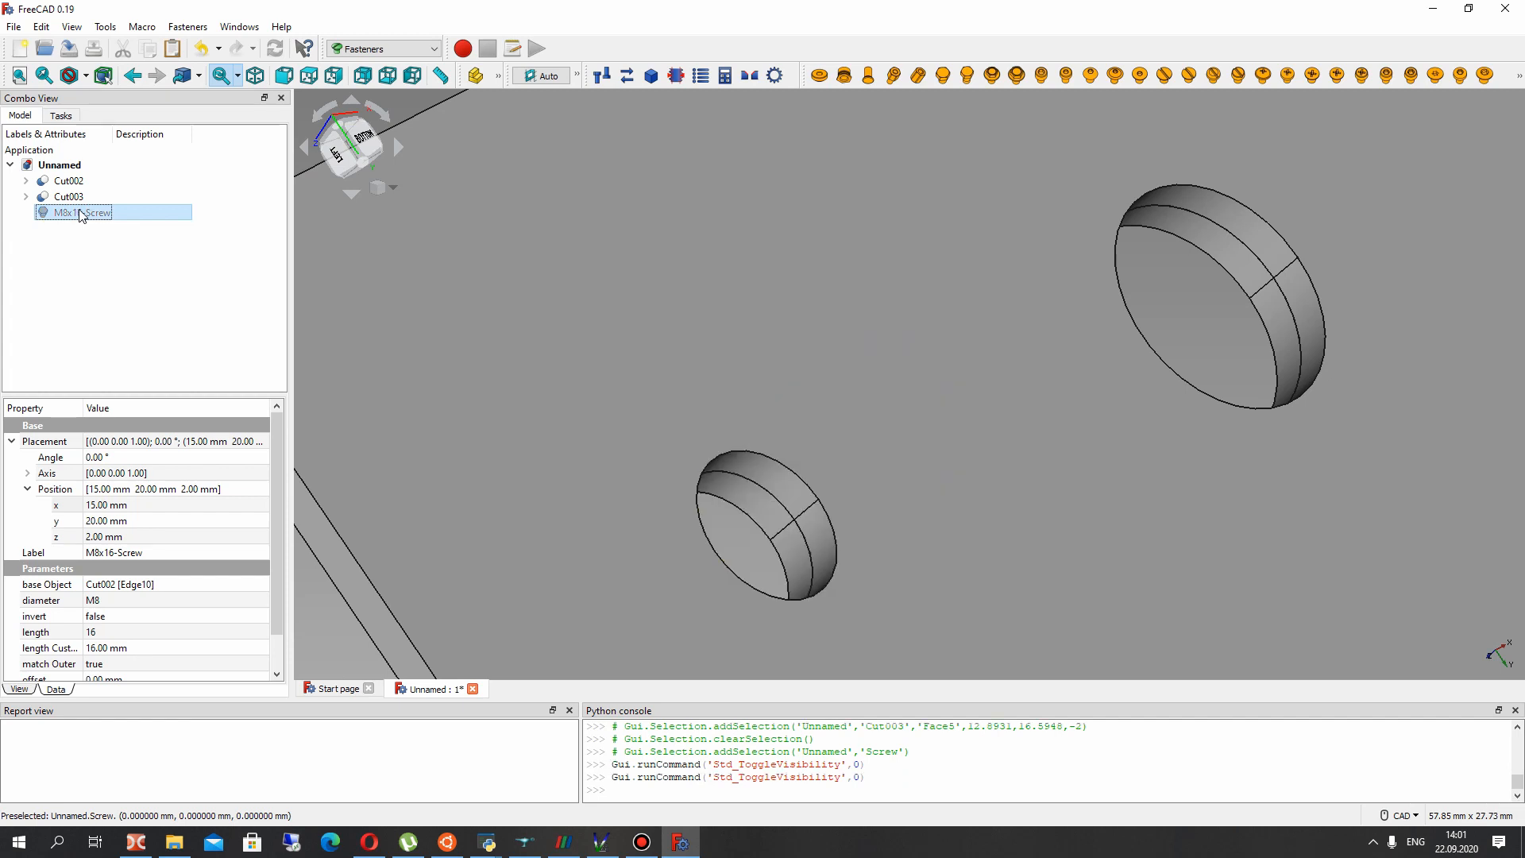
Insert an ISO 4035 nut on the smaller hole's edge on the underside of the larger plate
click(744, 528)
click(703, 513)
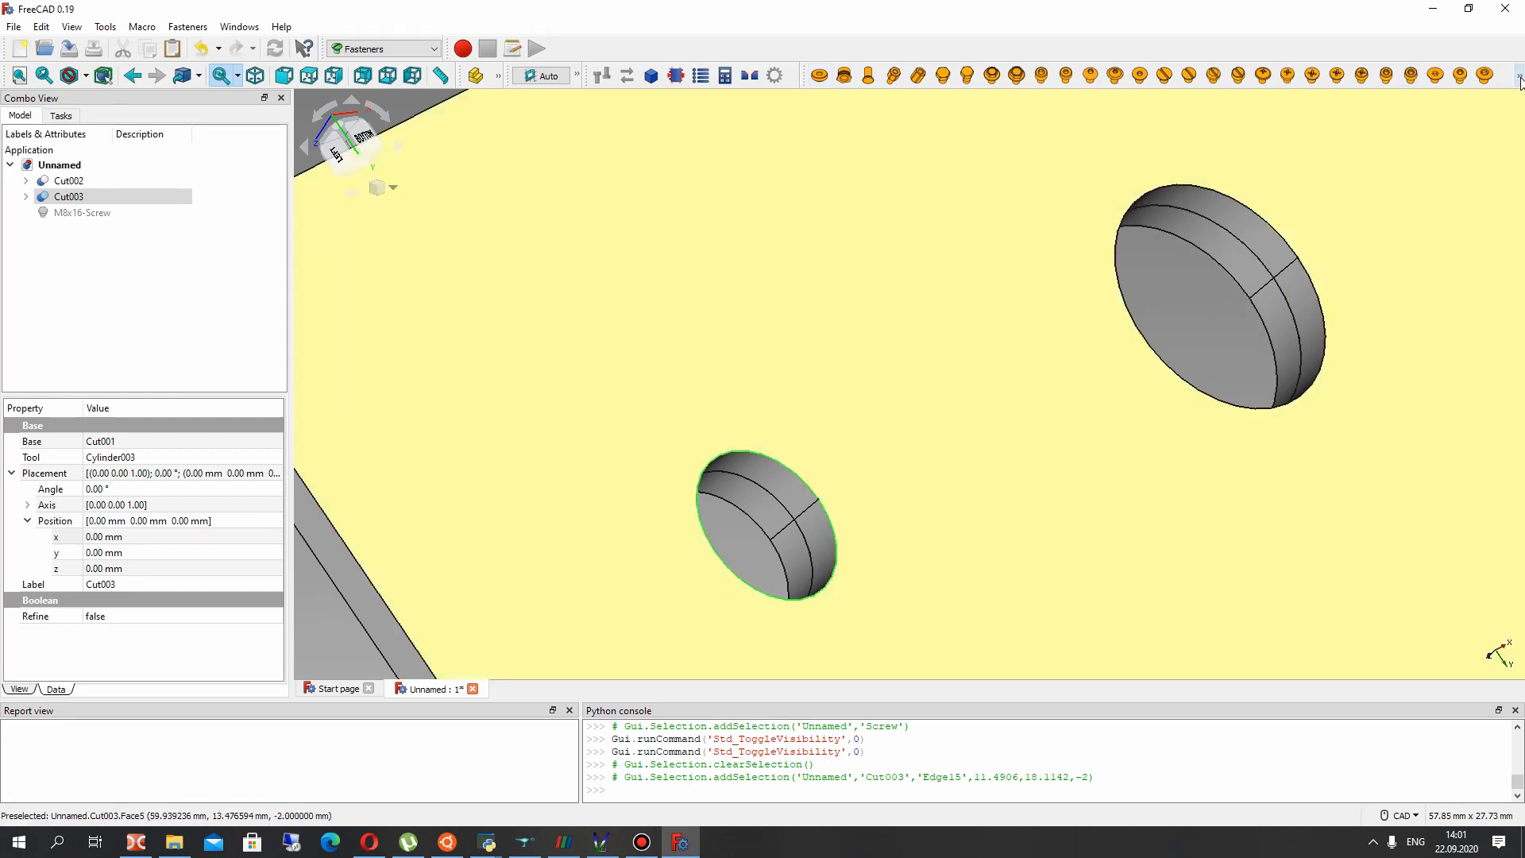
click(1519, 76)
click(1519, 78)
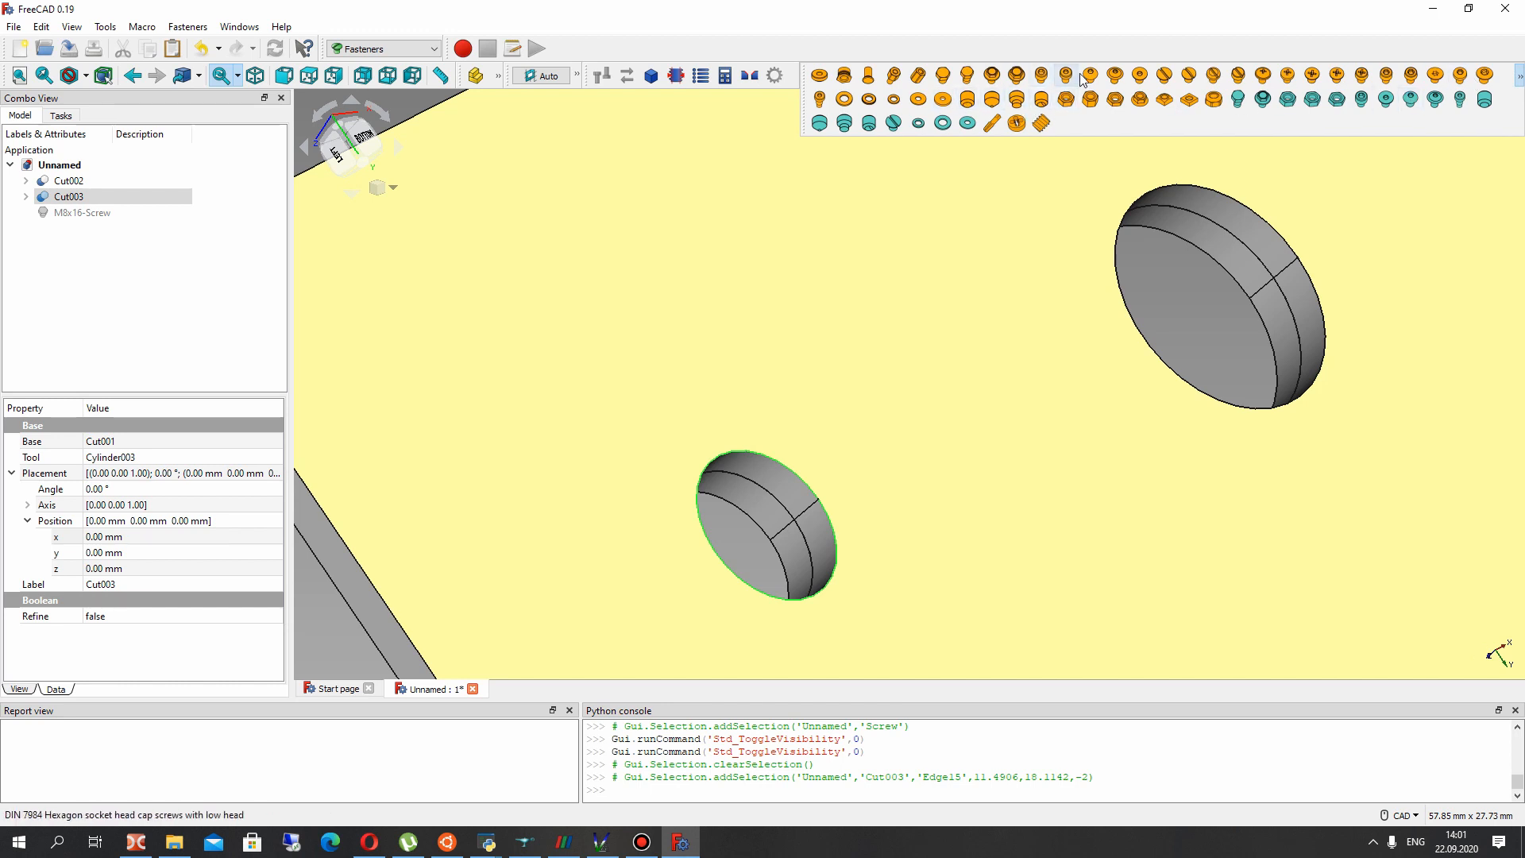
click(1116, 101)
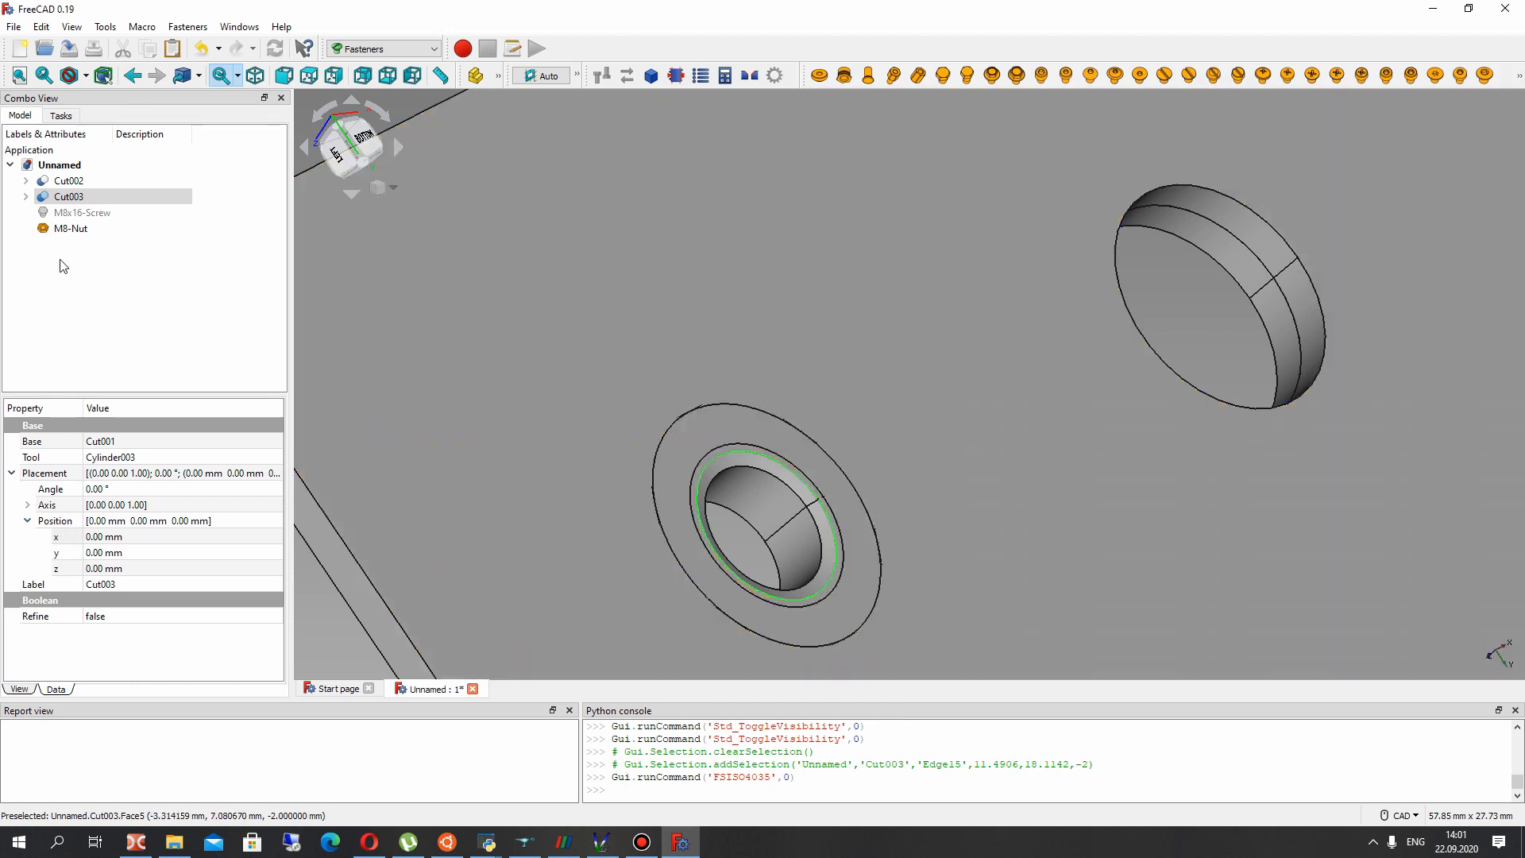
Invert the M8 nut so that it sits on the outside of the larger plate's underside
click(82, 212)
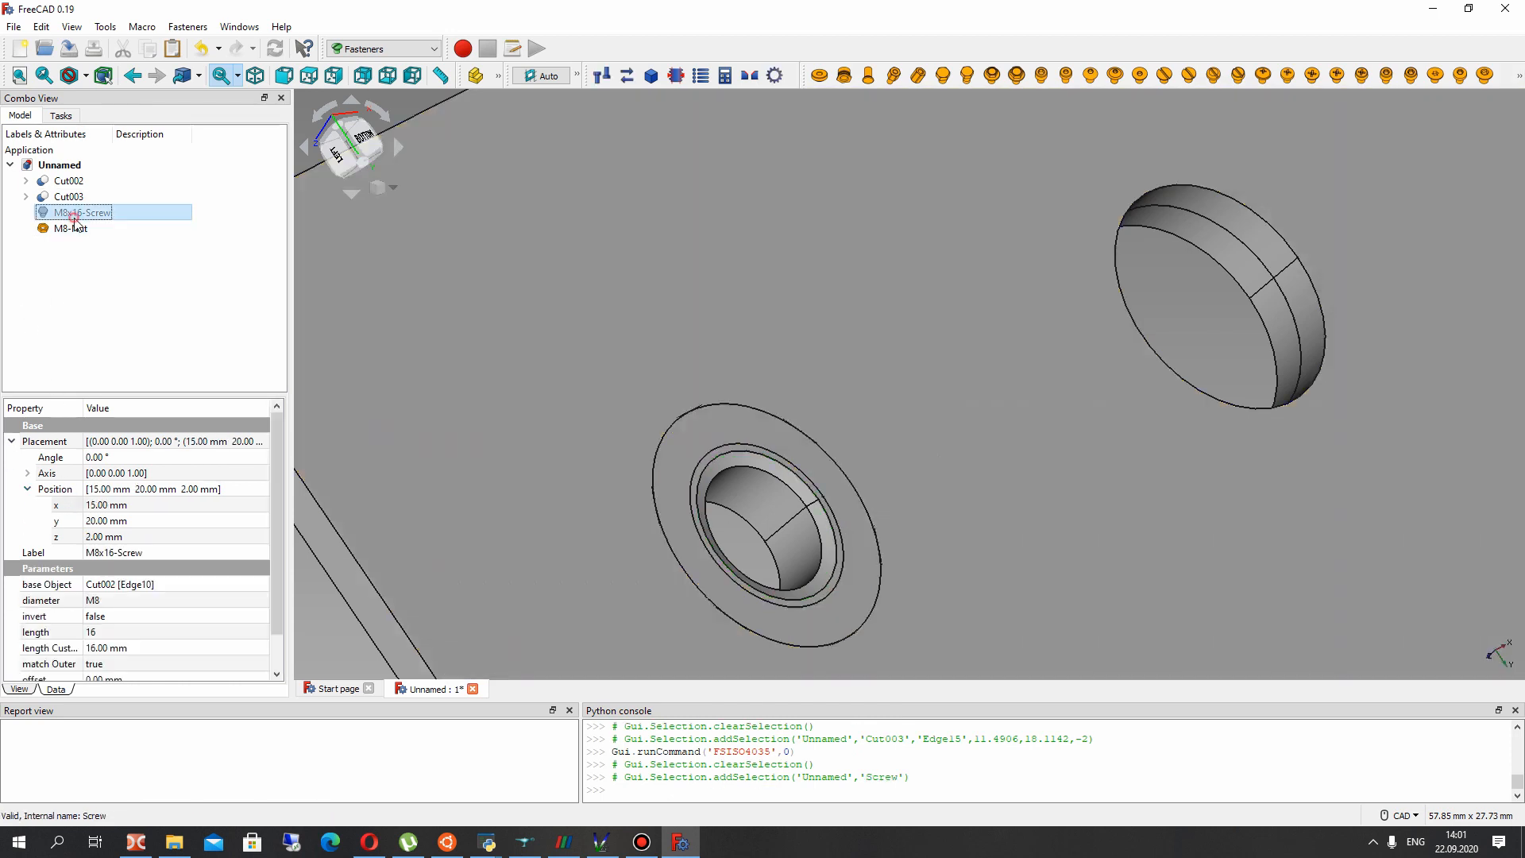
click(70, 228)
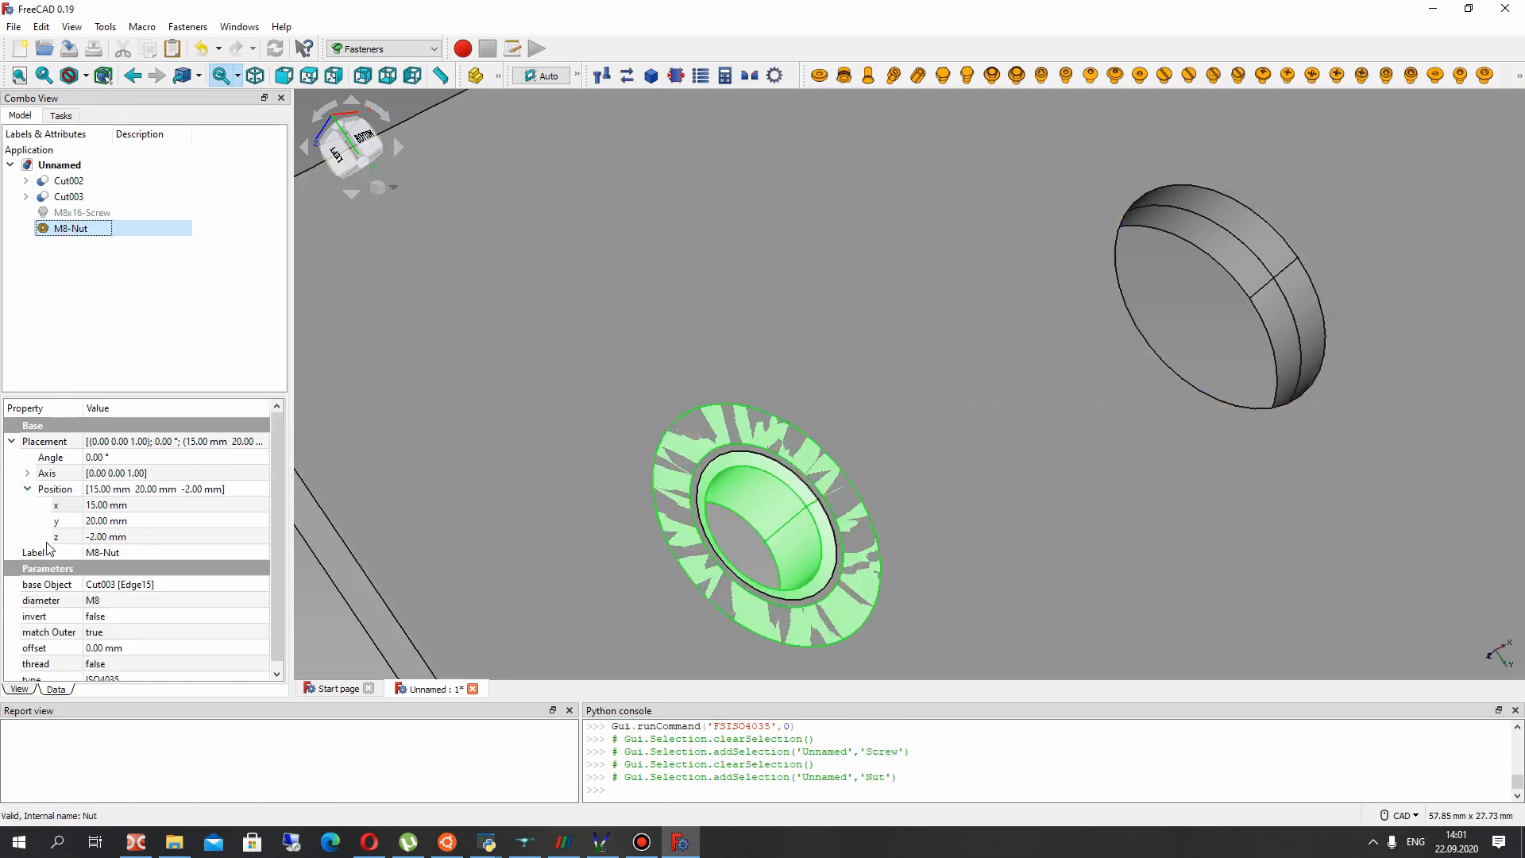
click(95, 615)
click(99, 615)
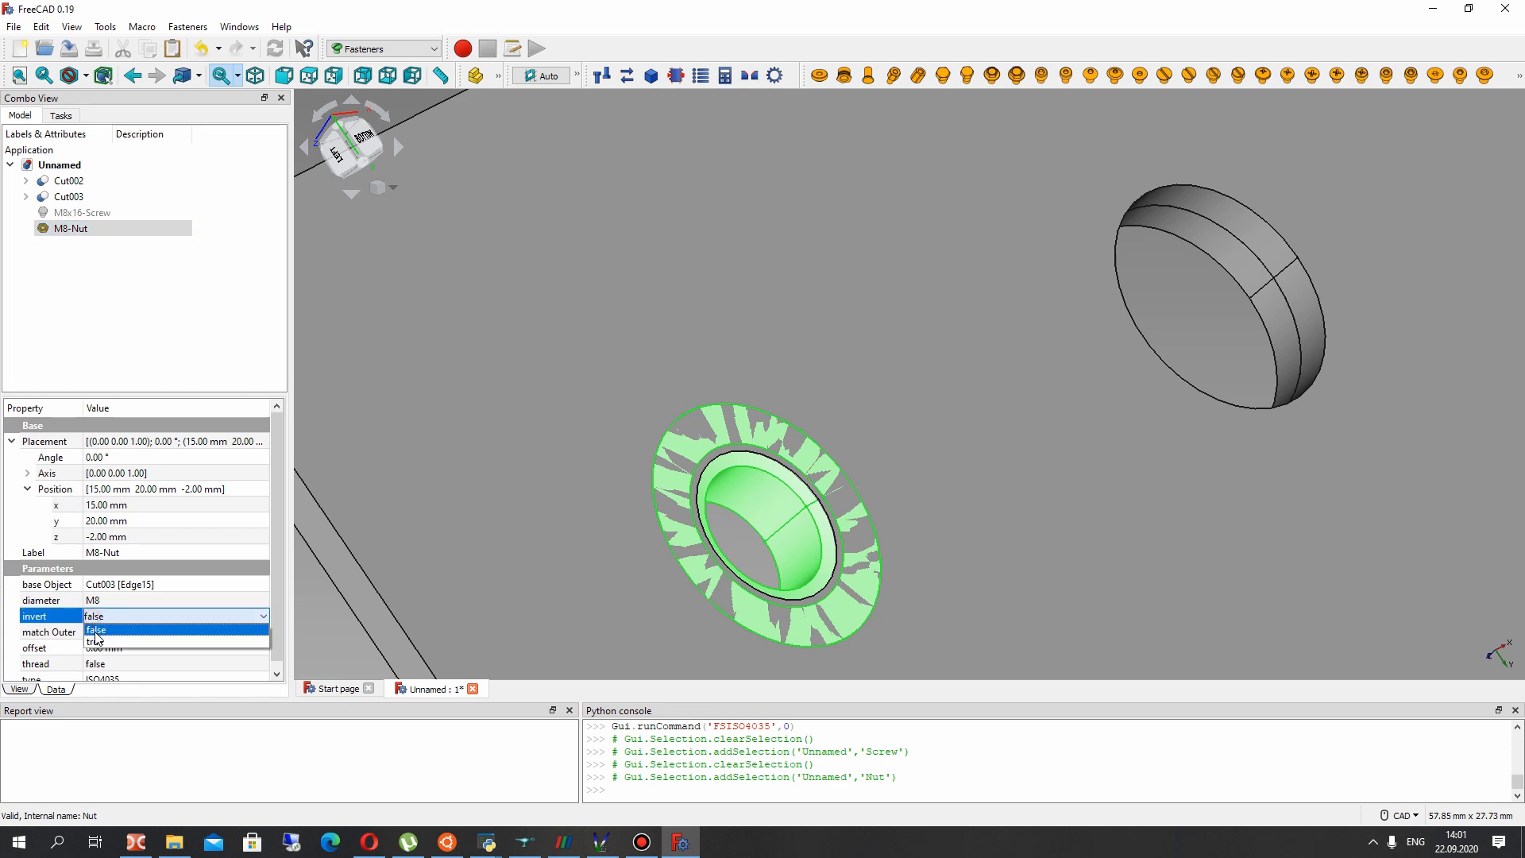
click(100, 642)
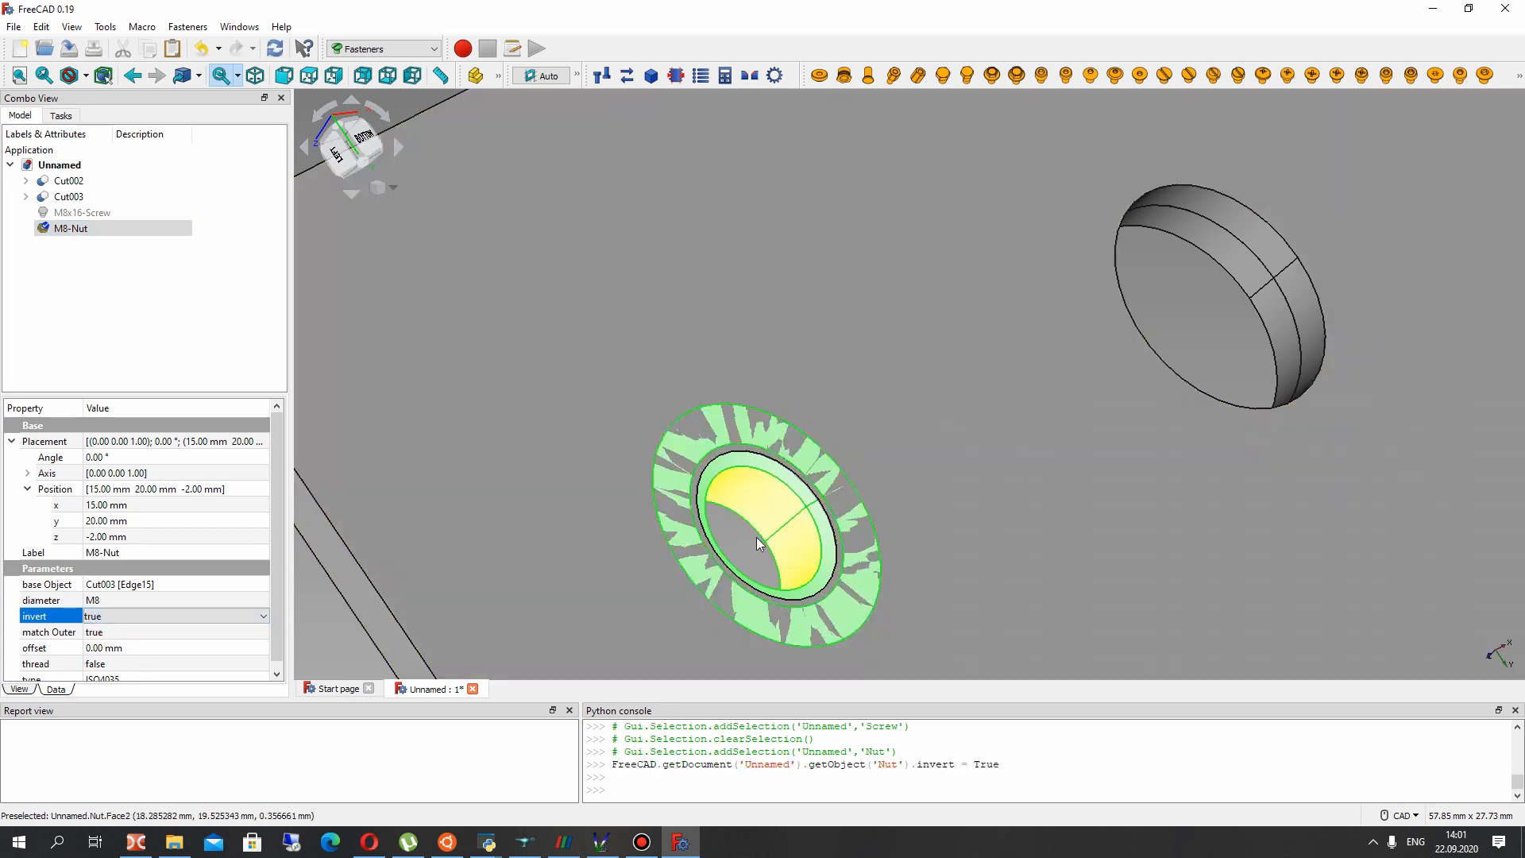
click(747, 541)
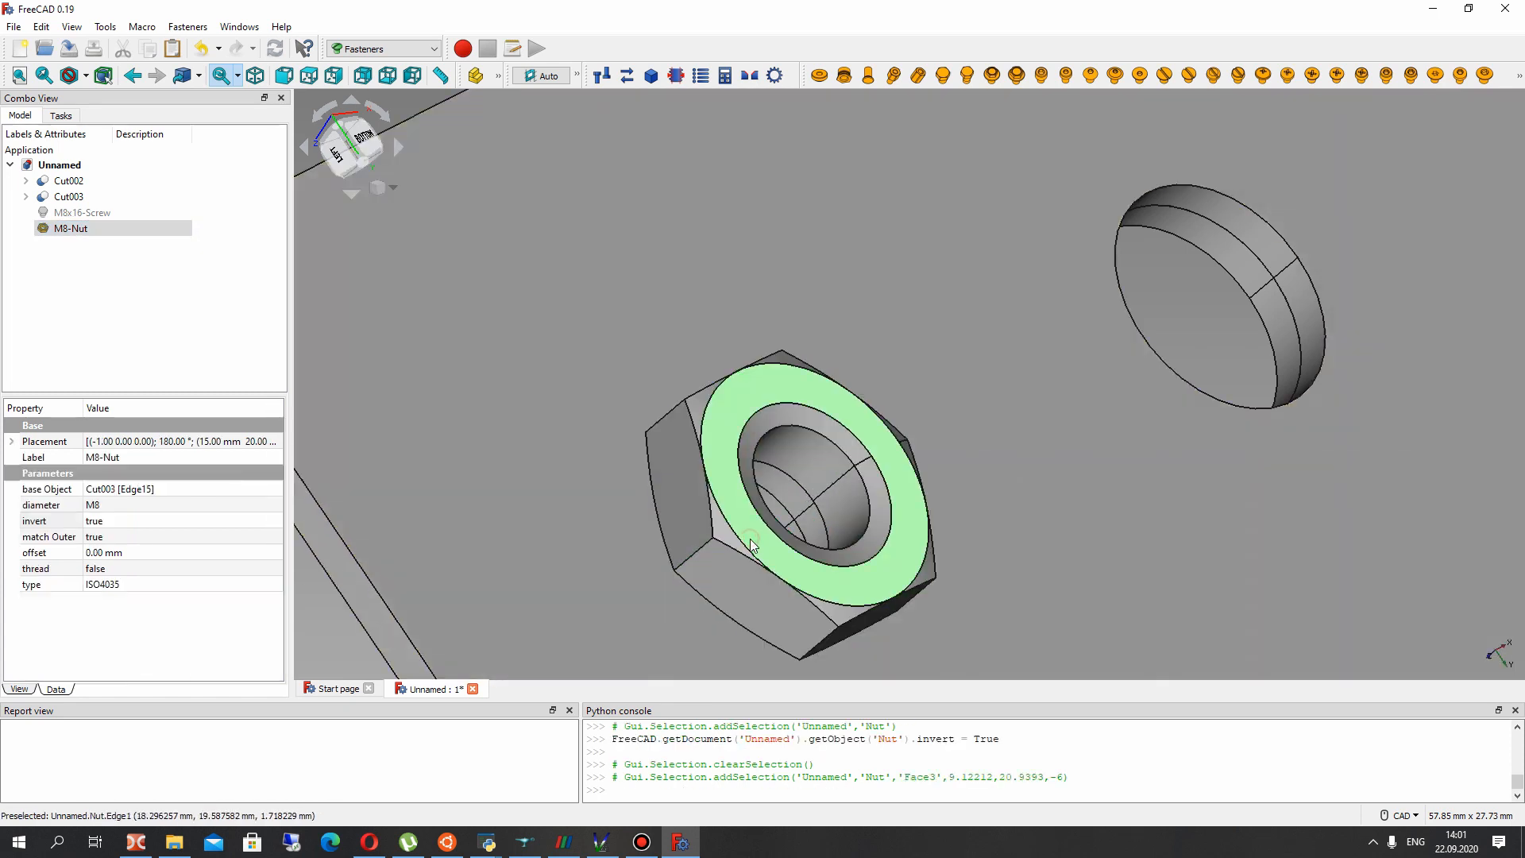
scroll(753, 525, down, 8)
click(577, 402)
Make the hidden M8x16 screw visible again in the smaller hole
middle_drag(728, 535, 302, 301)
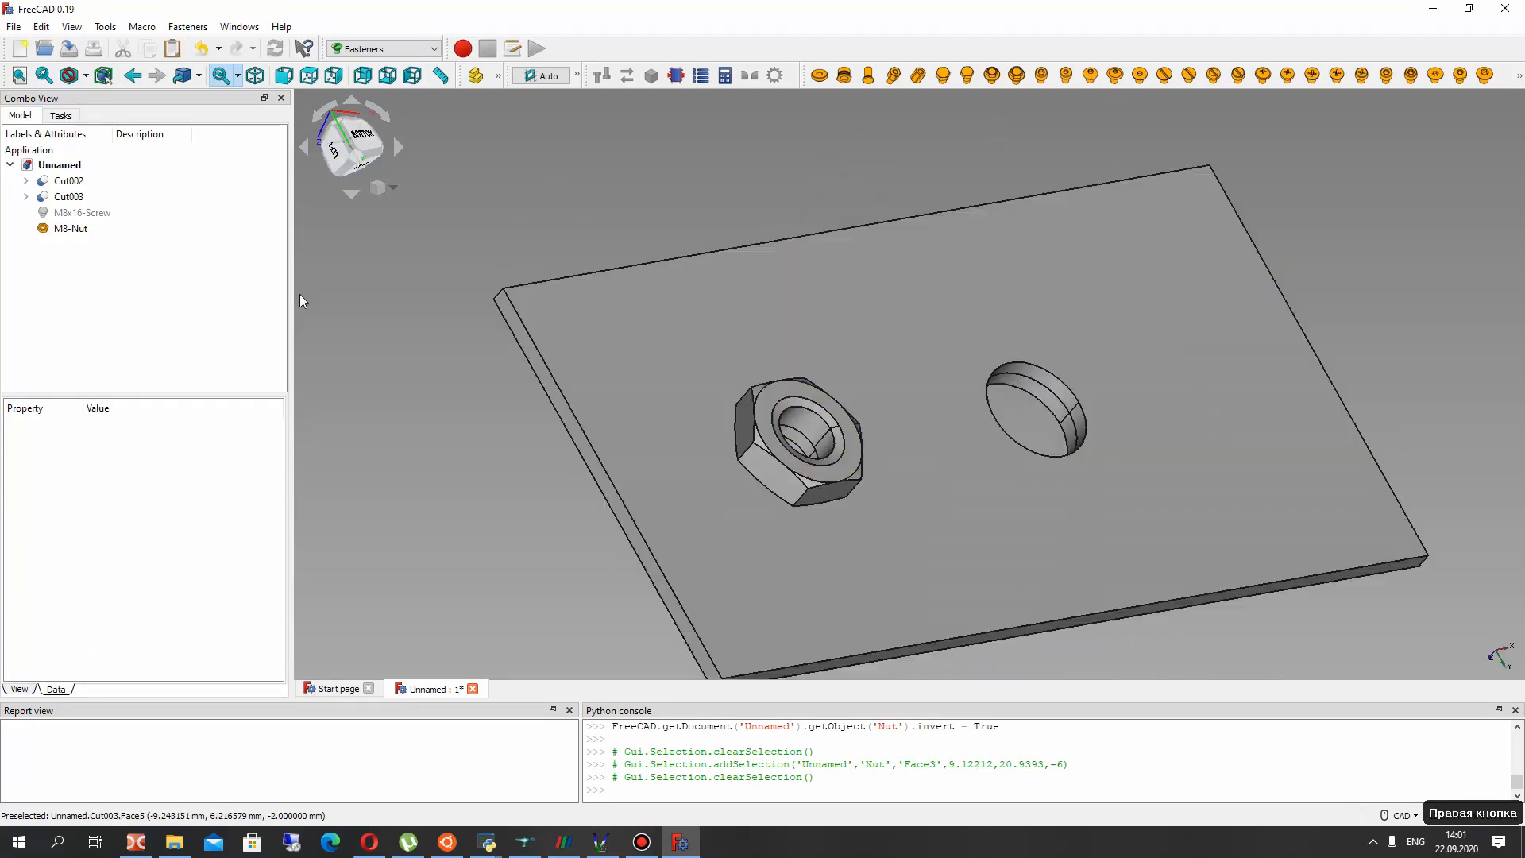
click(113, 216)
key(space)
click(402, 422)
middle_drag(474, 418, 672, 494)
scroll(722, 404, down, 3)
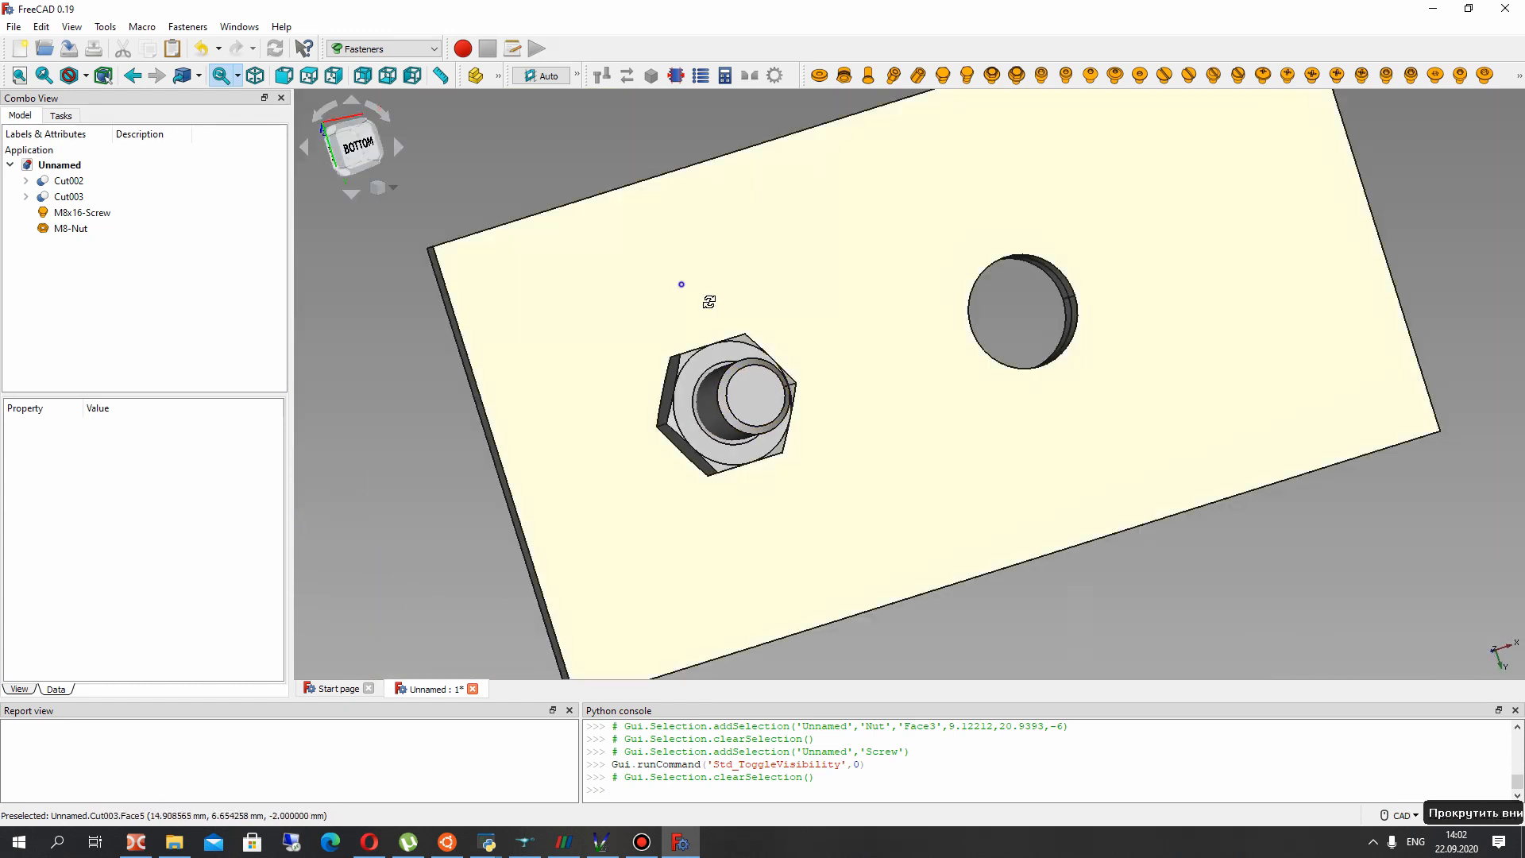
Turn on real threads for both the M8x16 screw and the M8 nut by setting thread to true
middle_drag(708, 299, 804, 313)
click(82, 212)
ctrl+click(71, 228)
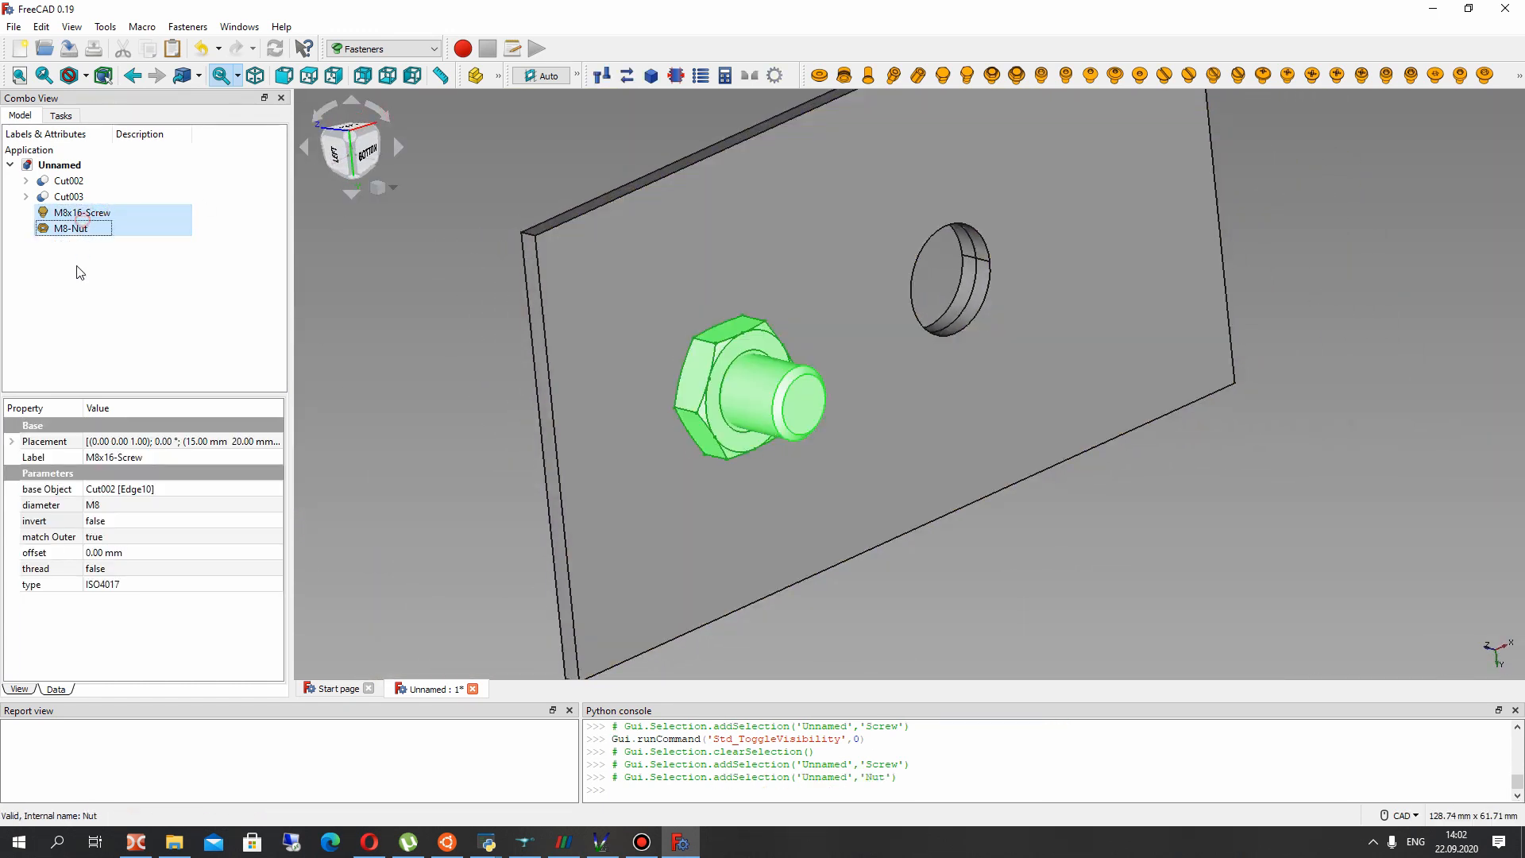
click(95, 568)
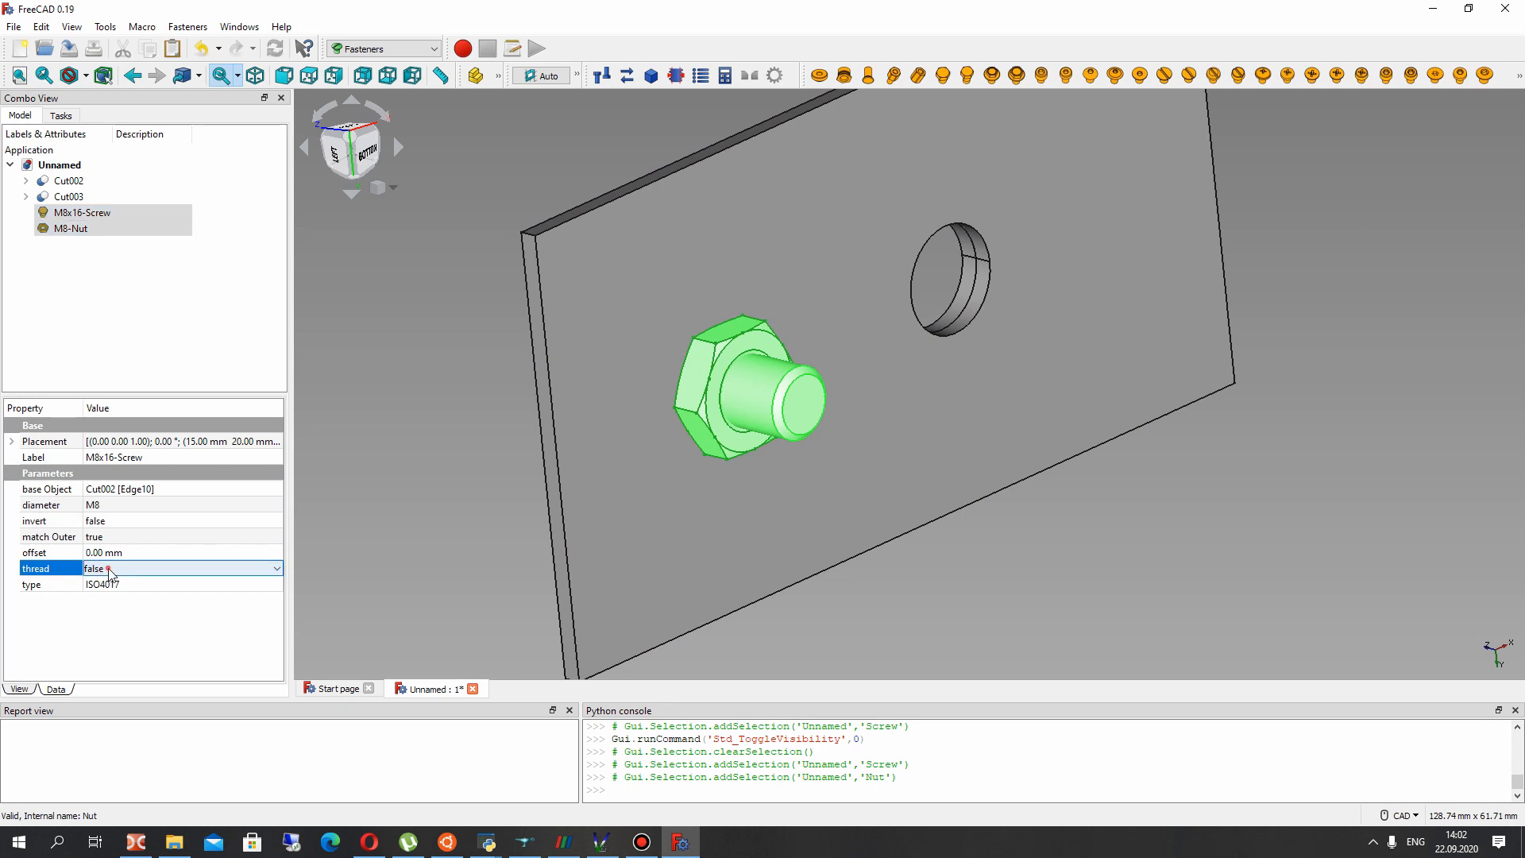
click(109, 568)
click(103, 597)
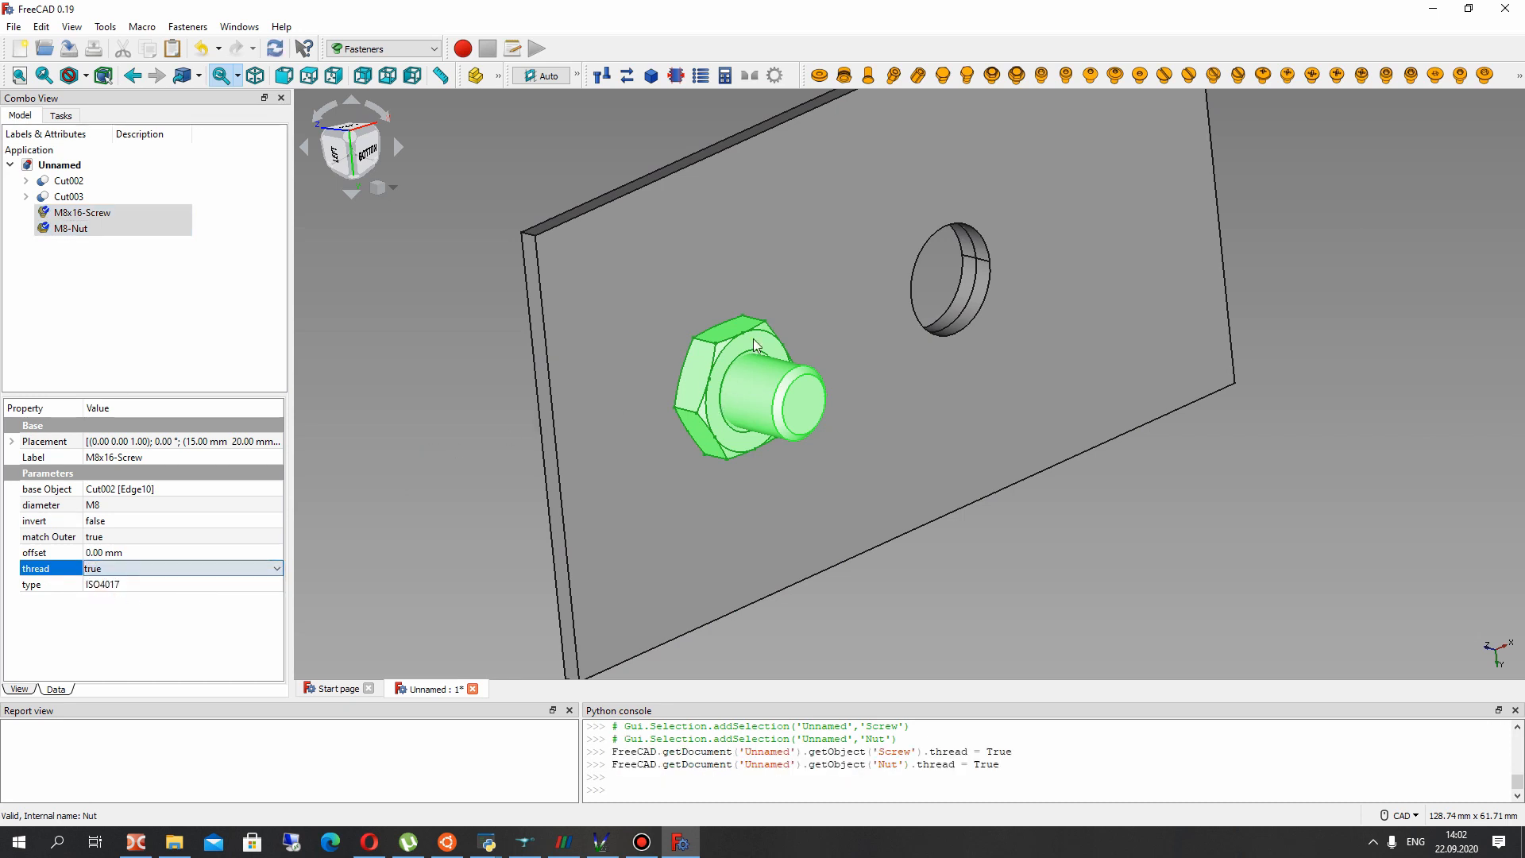
click(667, 415)
Insert an EN 1662 hexagon bolt with flange on the larger hole's edge in the upper plate
middle_drag(622, 392, 738, 334)
scroll(660, 251, up, 3)
click(660, 251)
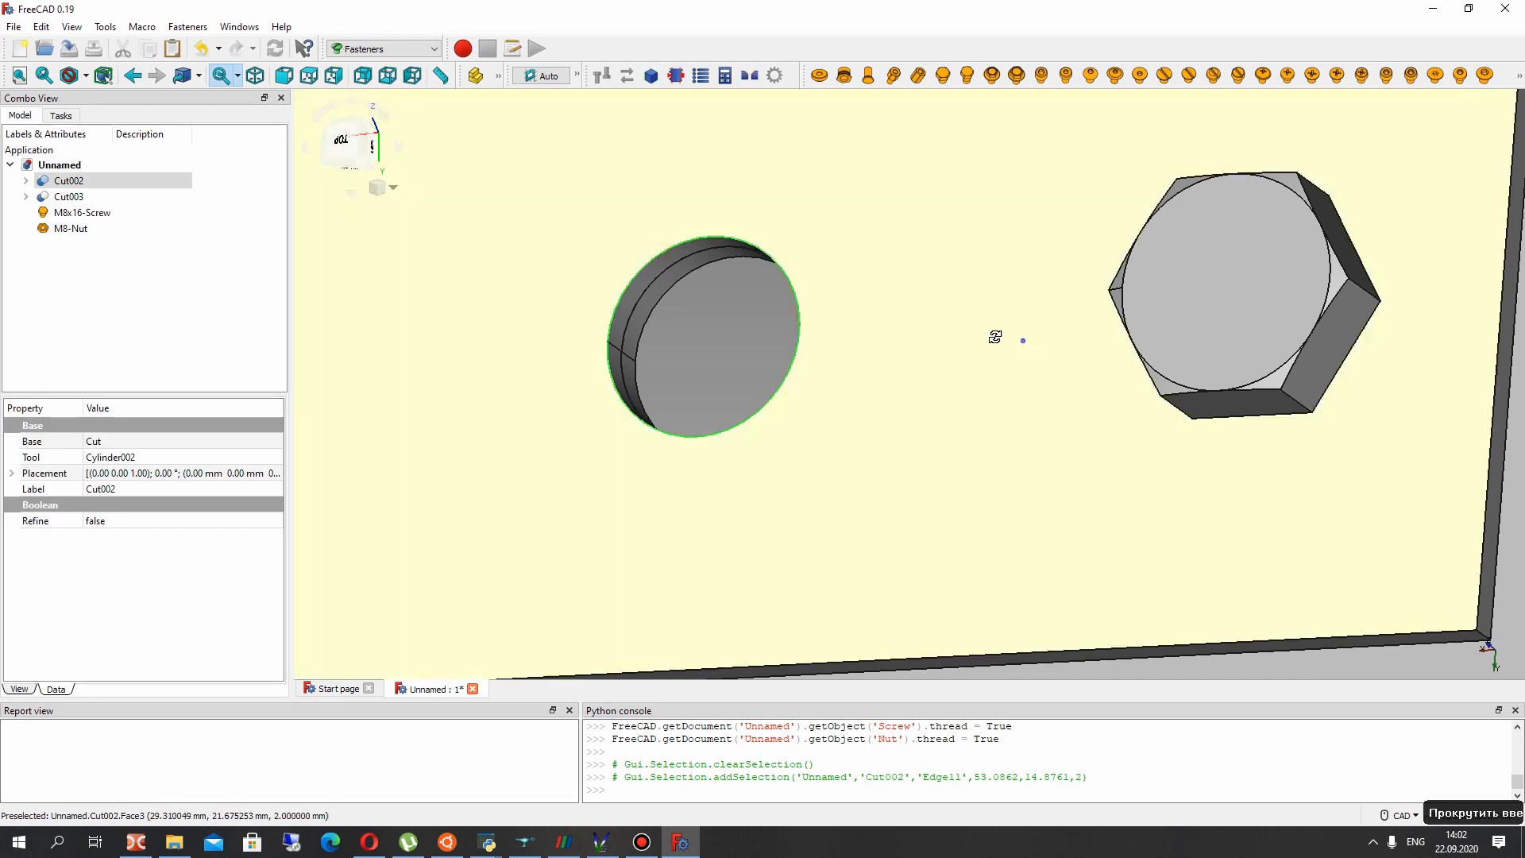
middle_drag(987, 334, 992, 301)
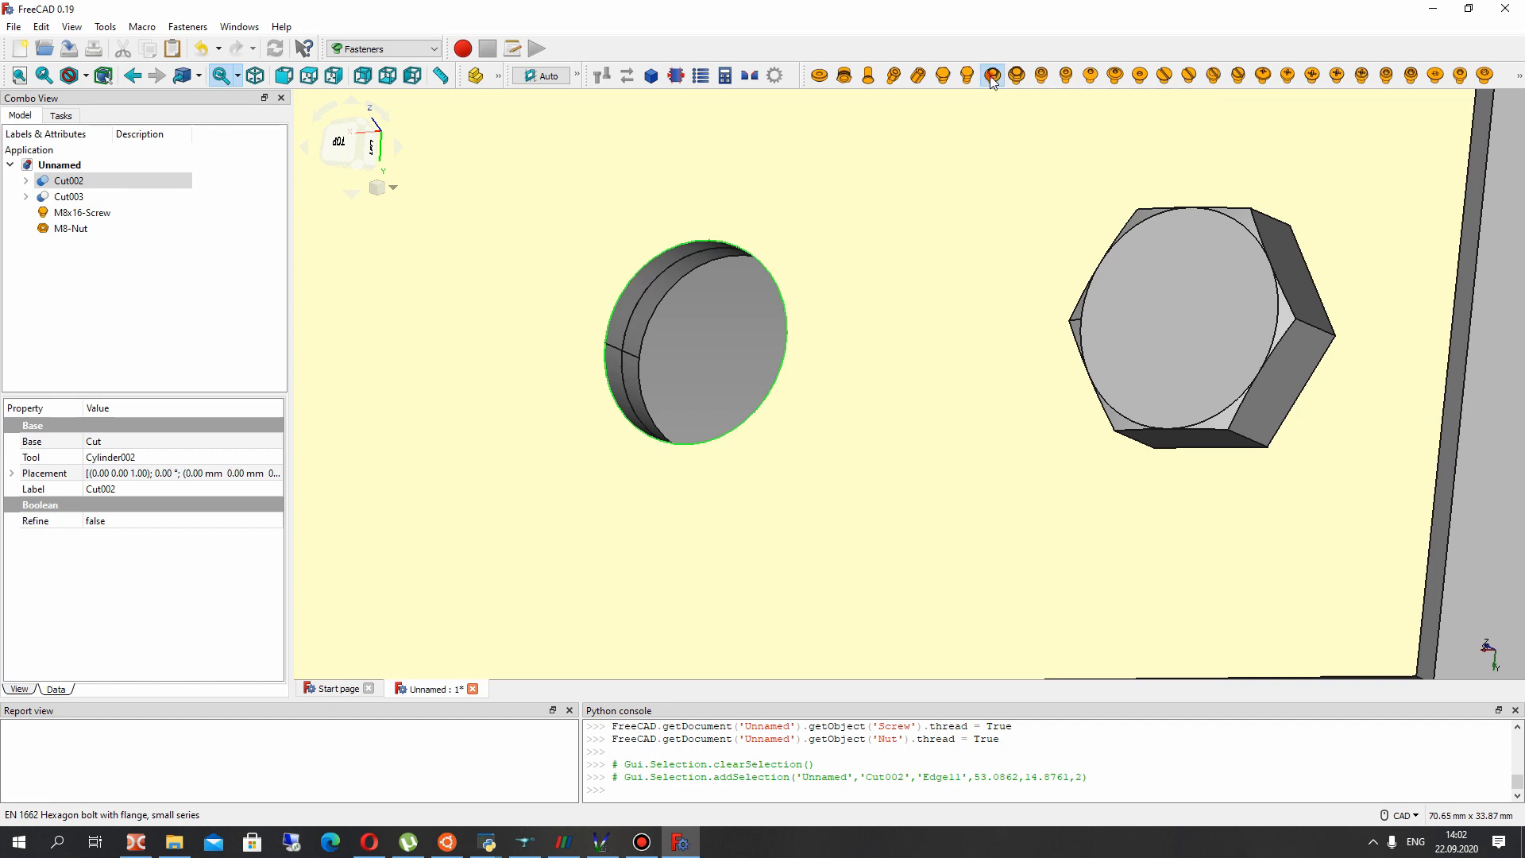
click(993, 76)
Hide the M12x25 screw to expose the larger hole on the underside of the larger plate
scroll(953, 245, down, 3)
middle_drag(954, 246, 552, 286)
middle_drag(878, 238, 904, 291)
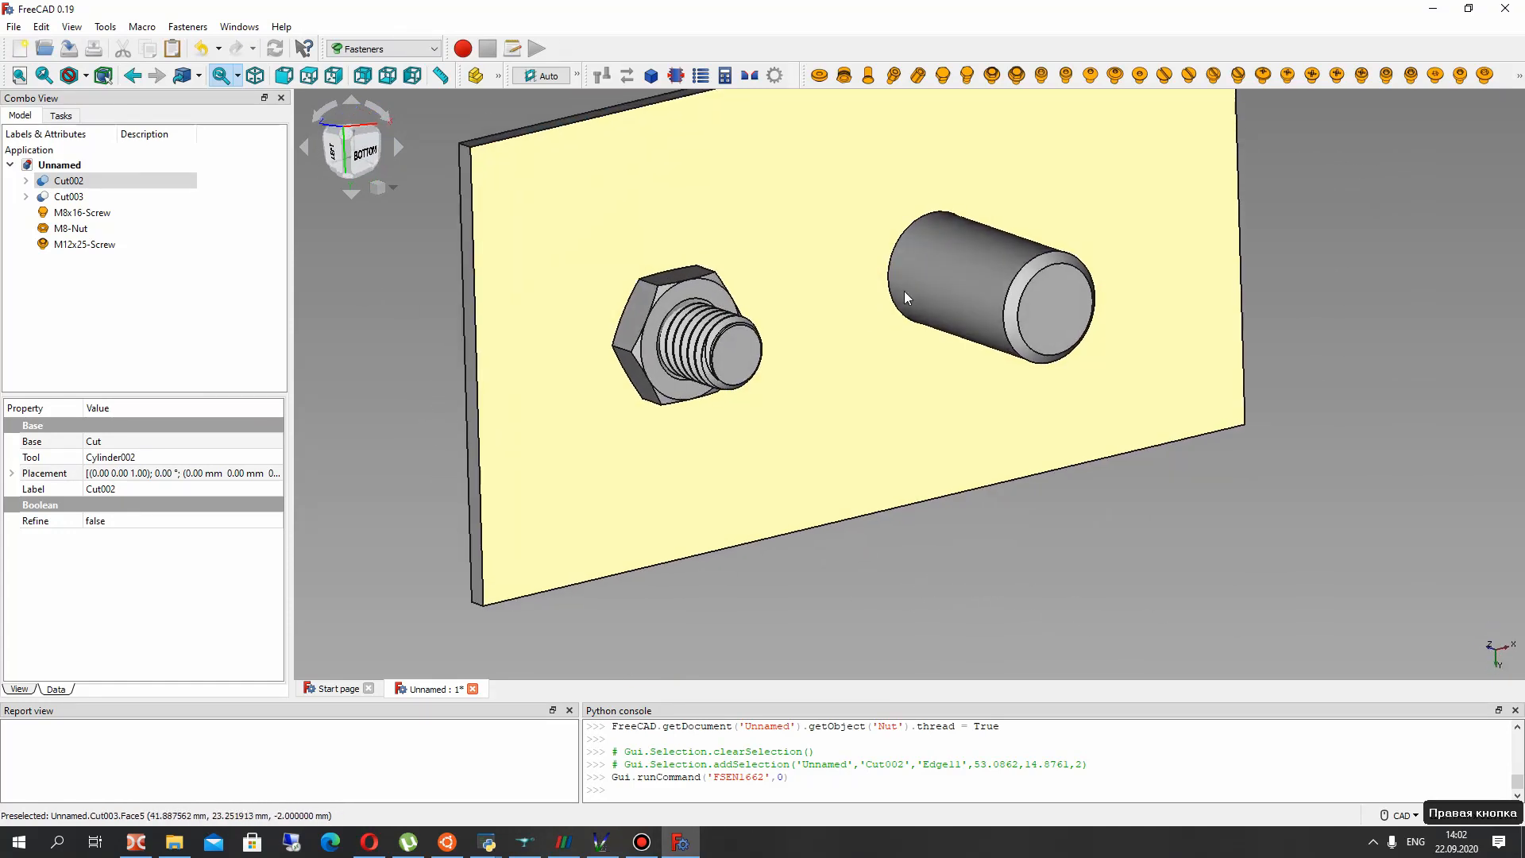
scroll(947, 287, up, 3)
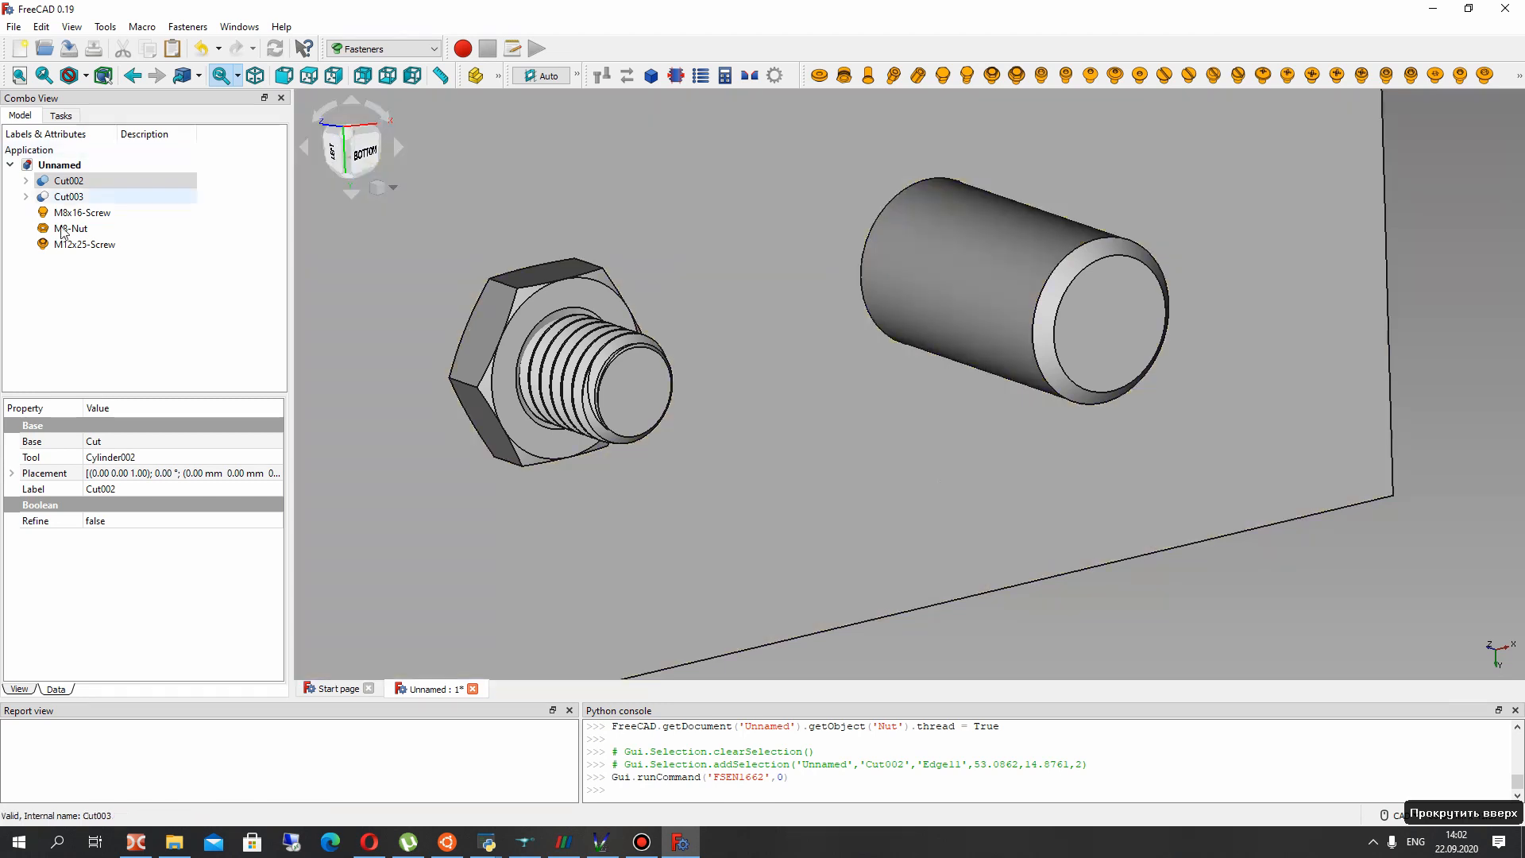
click(77, 245)
key(space)
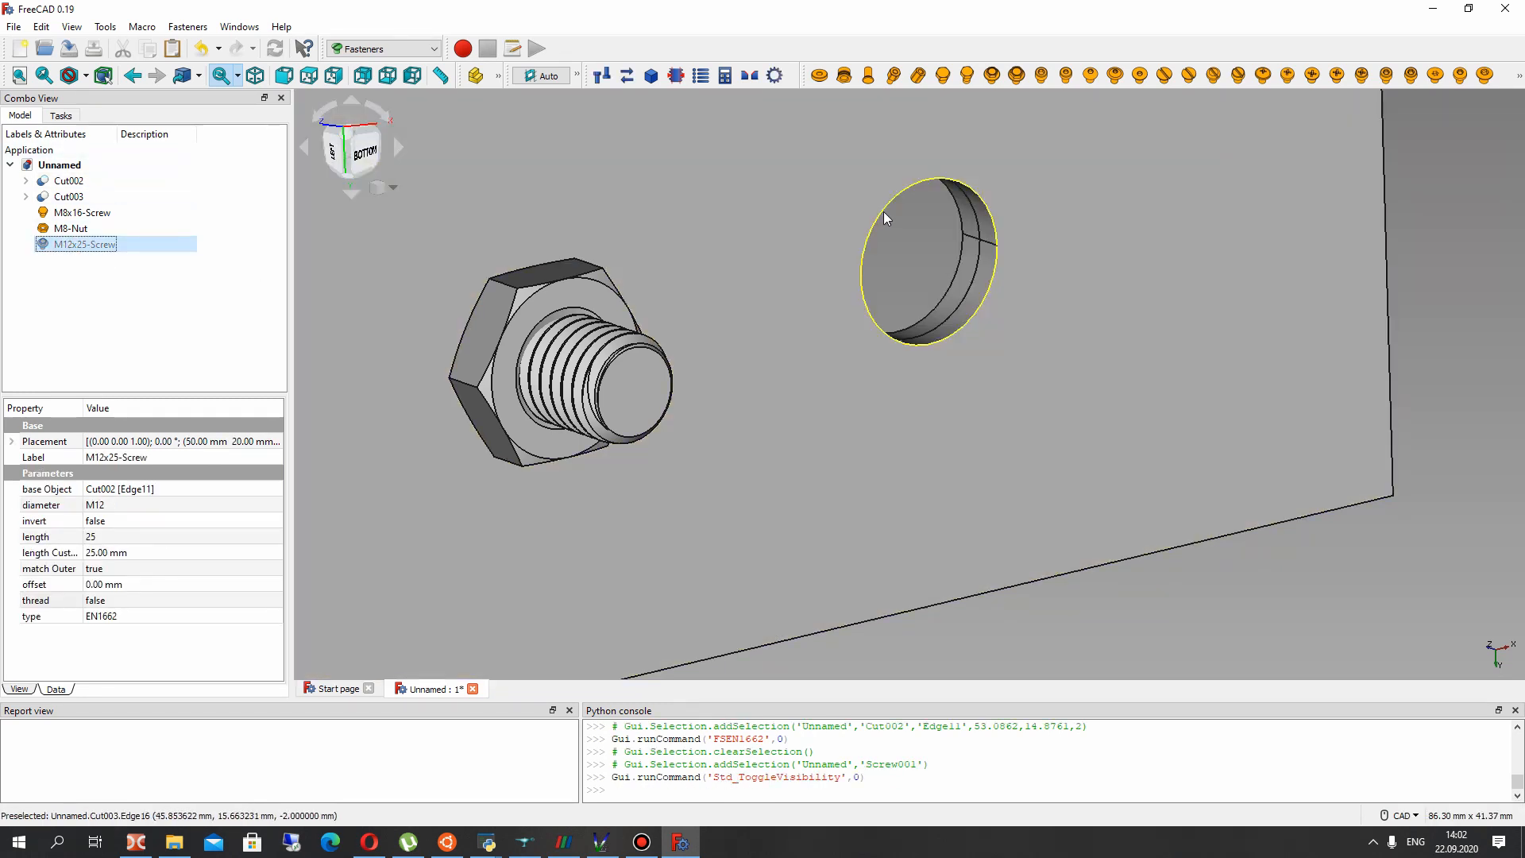
Insert an ISO 4032 nut on the larger hole's edge on the underside of the larger plate
click(884, 211)
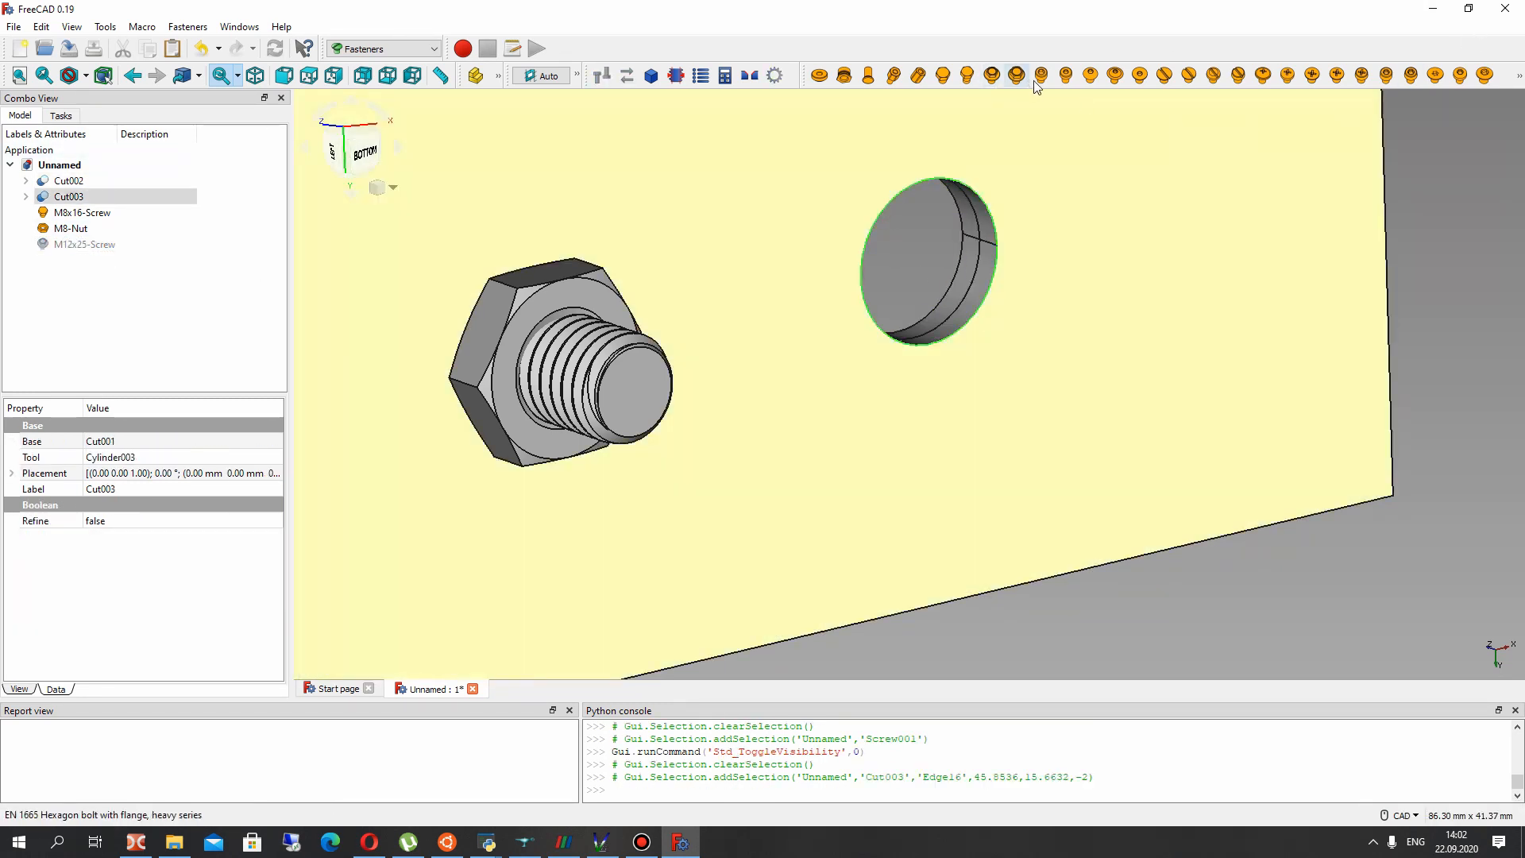
click(1519, 74)
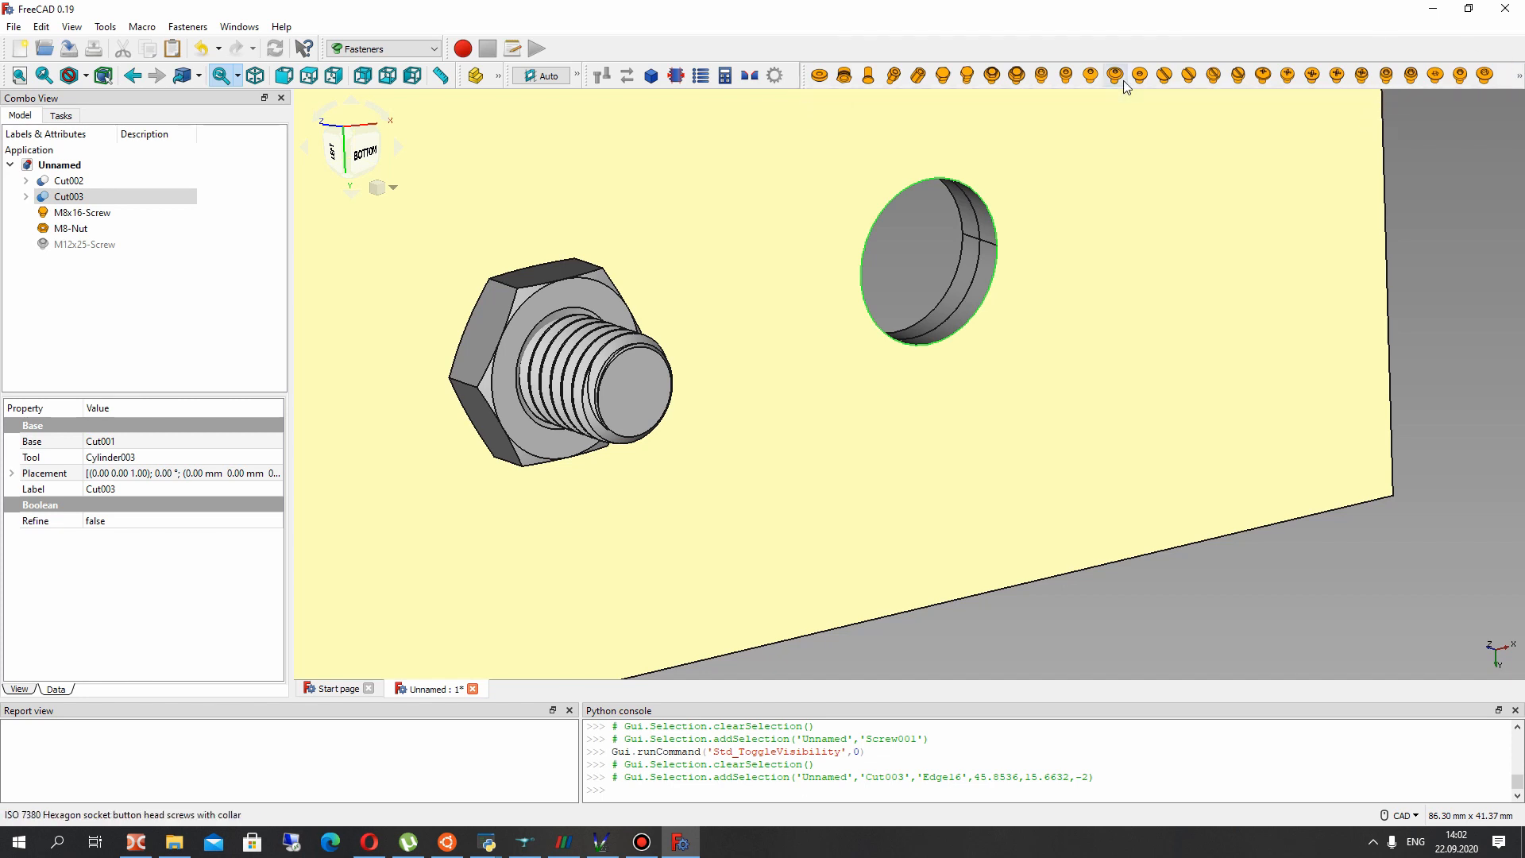
click(1518, 77)
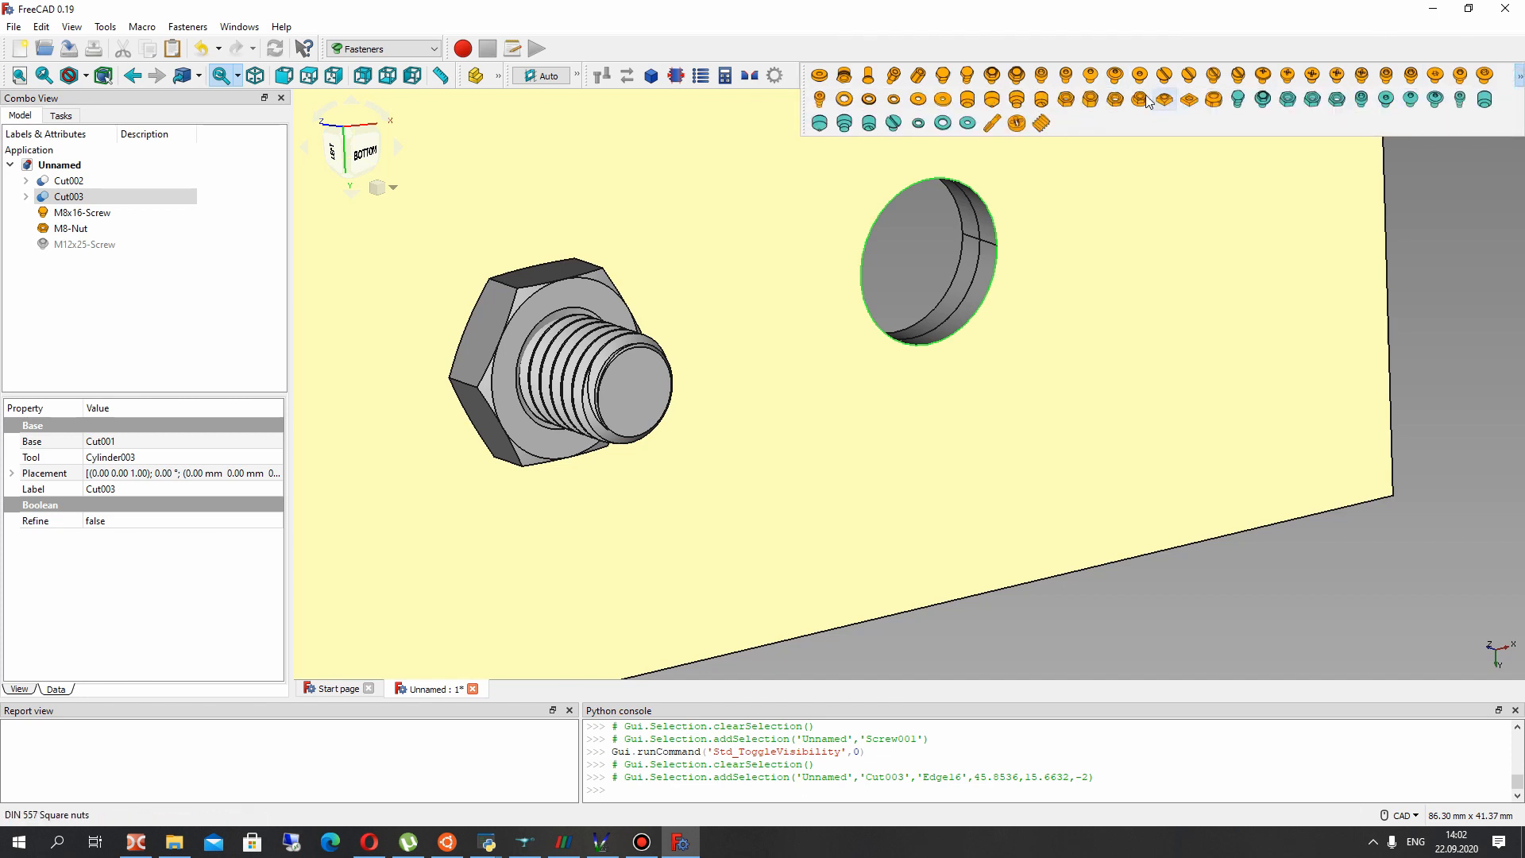
click(1067, 100)
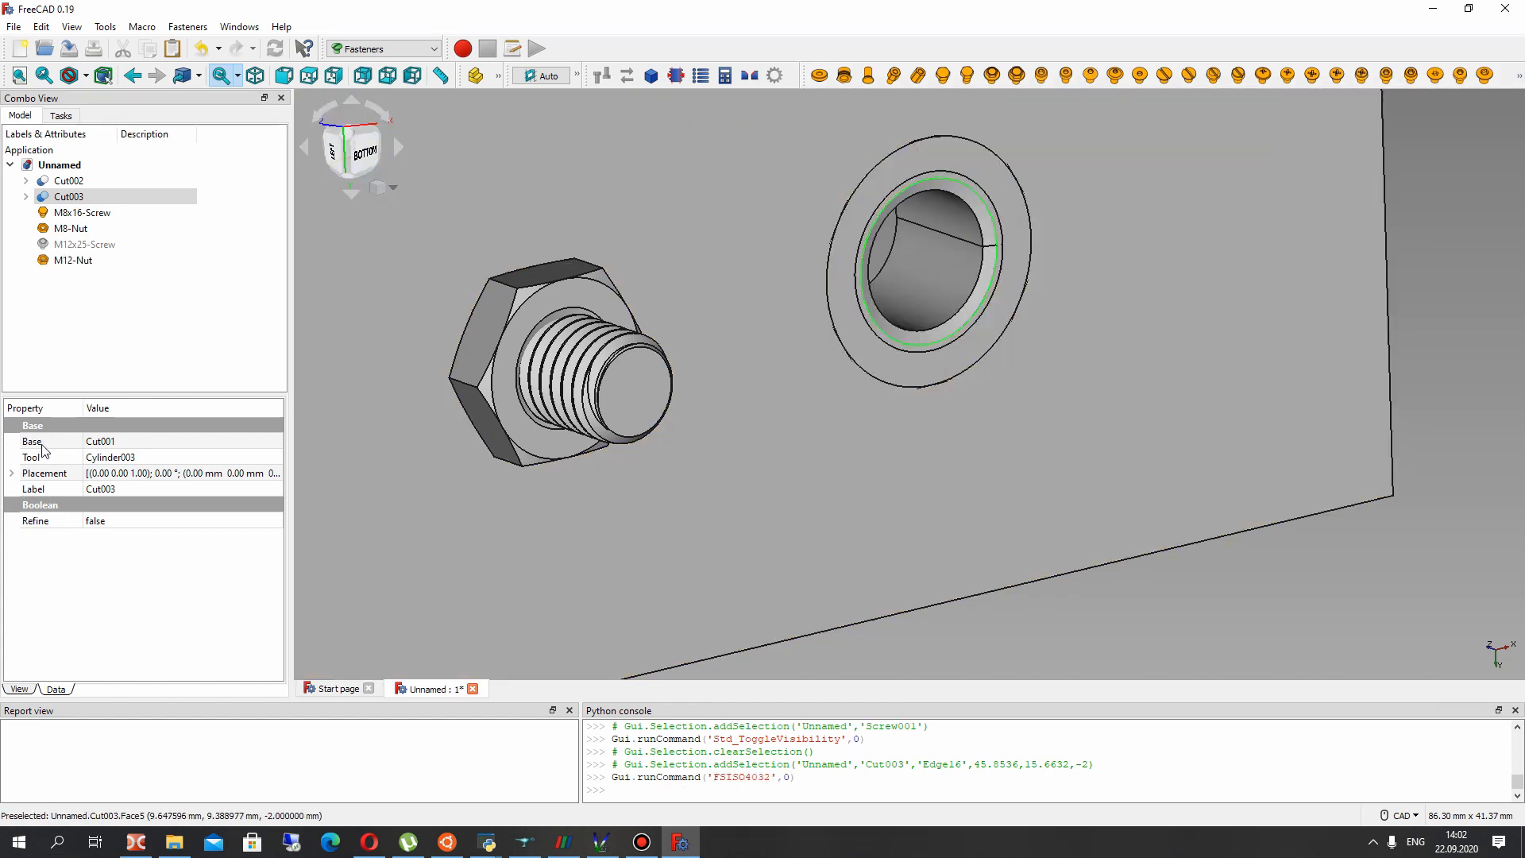
Set the M12 nut's invert property to true so that it sits outside the plate
click(69, 263)
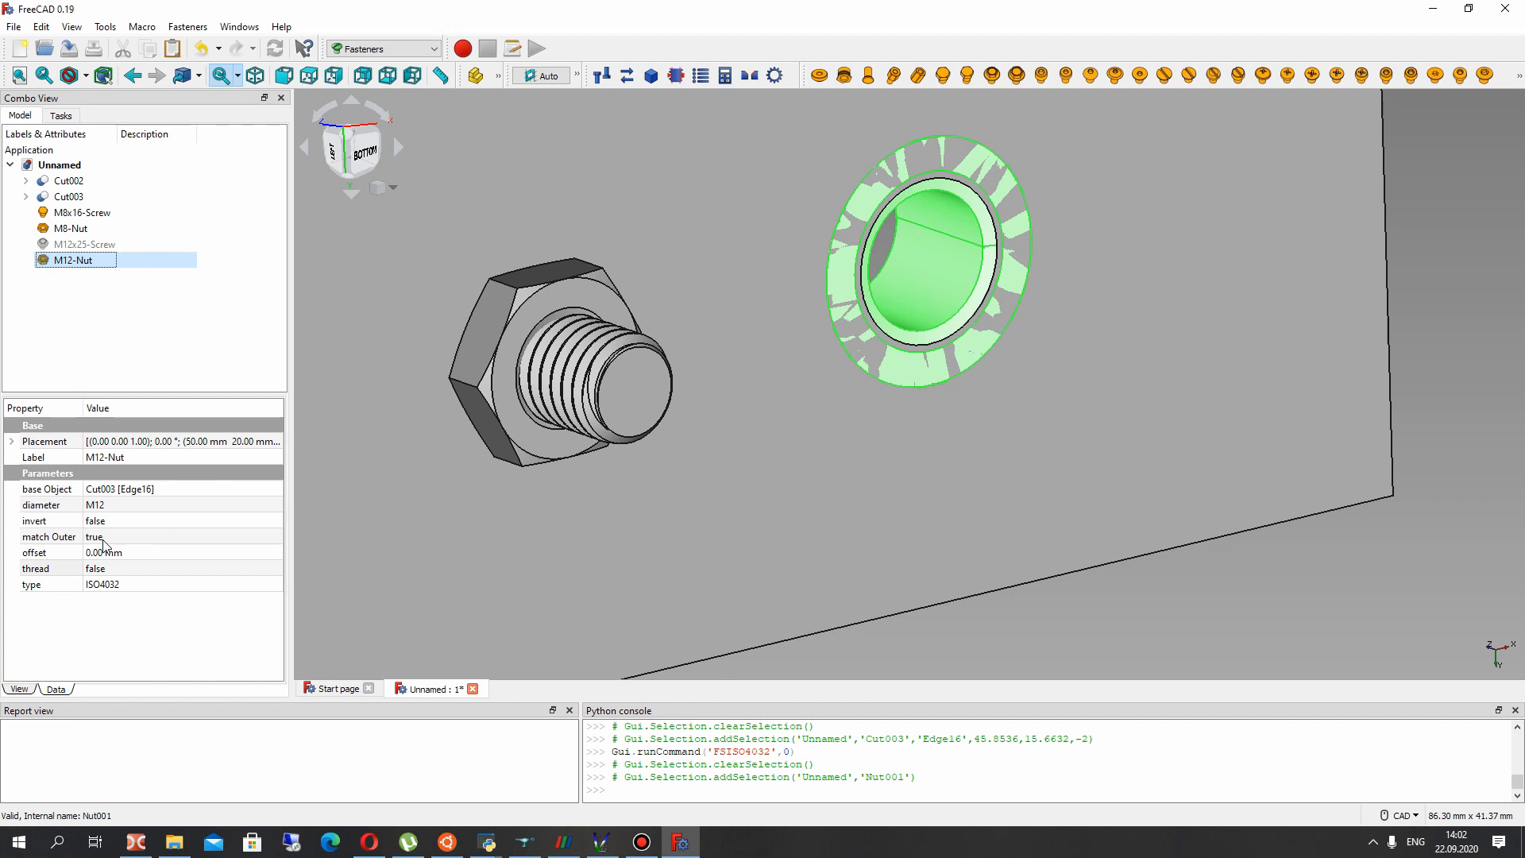
click(104, 523)
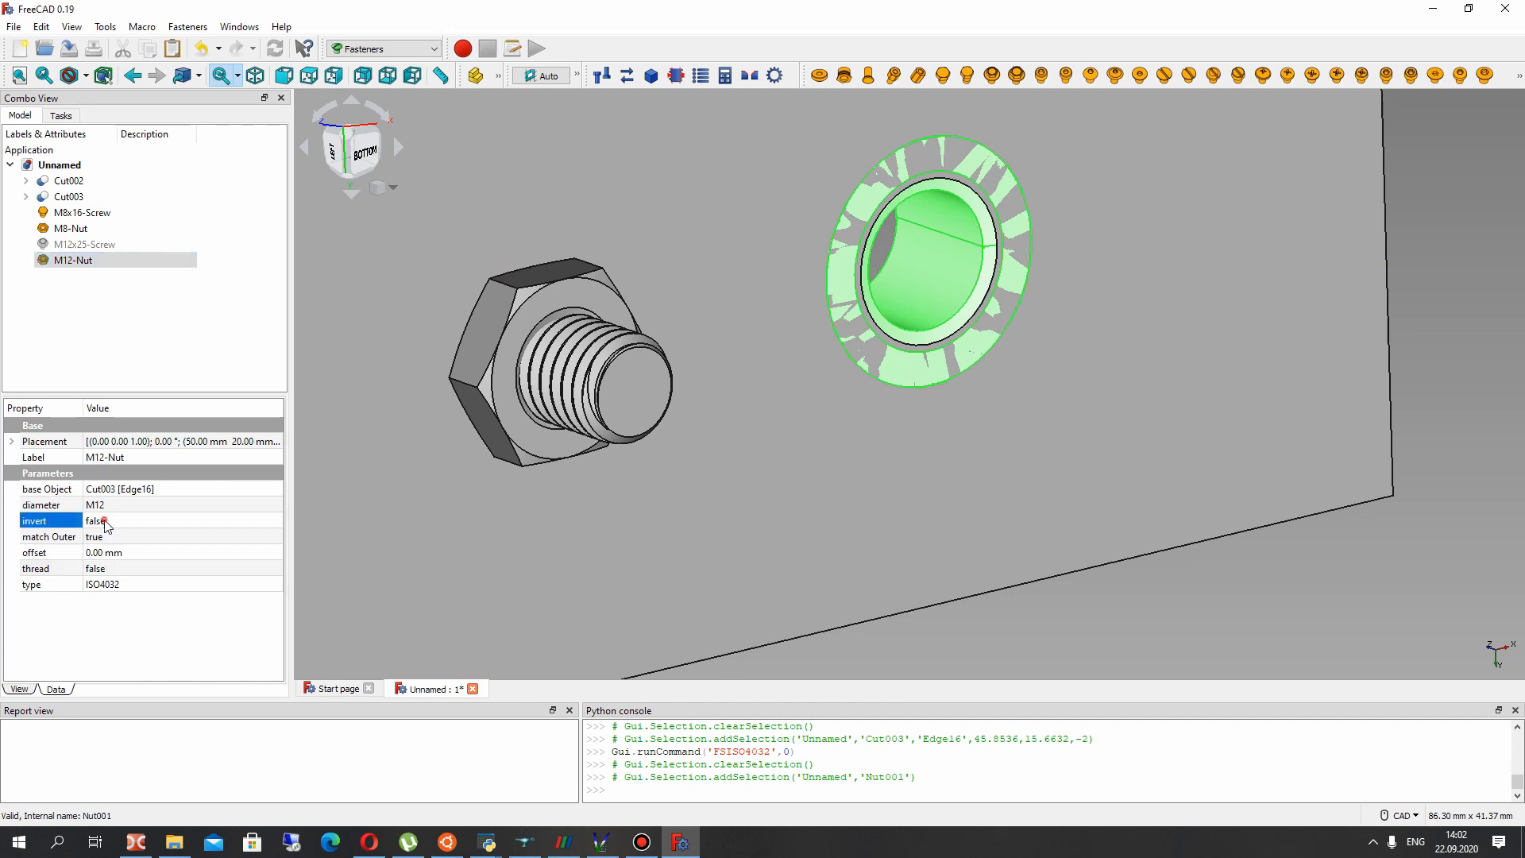
click(104, 523)
click(104, 554)
click(957, 668)
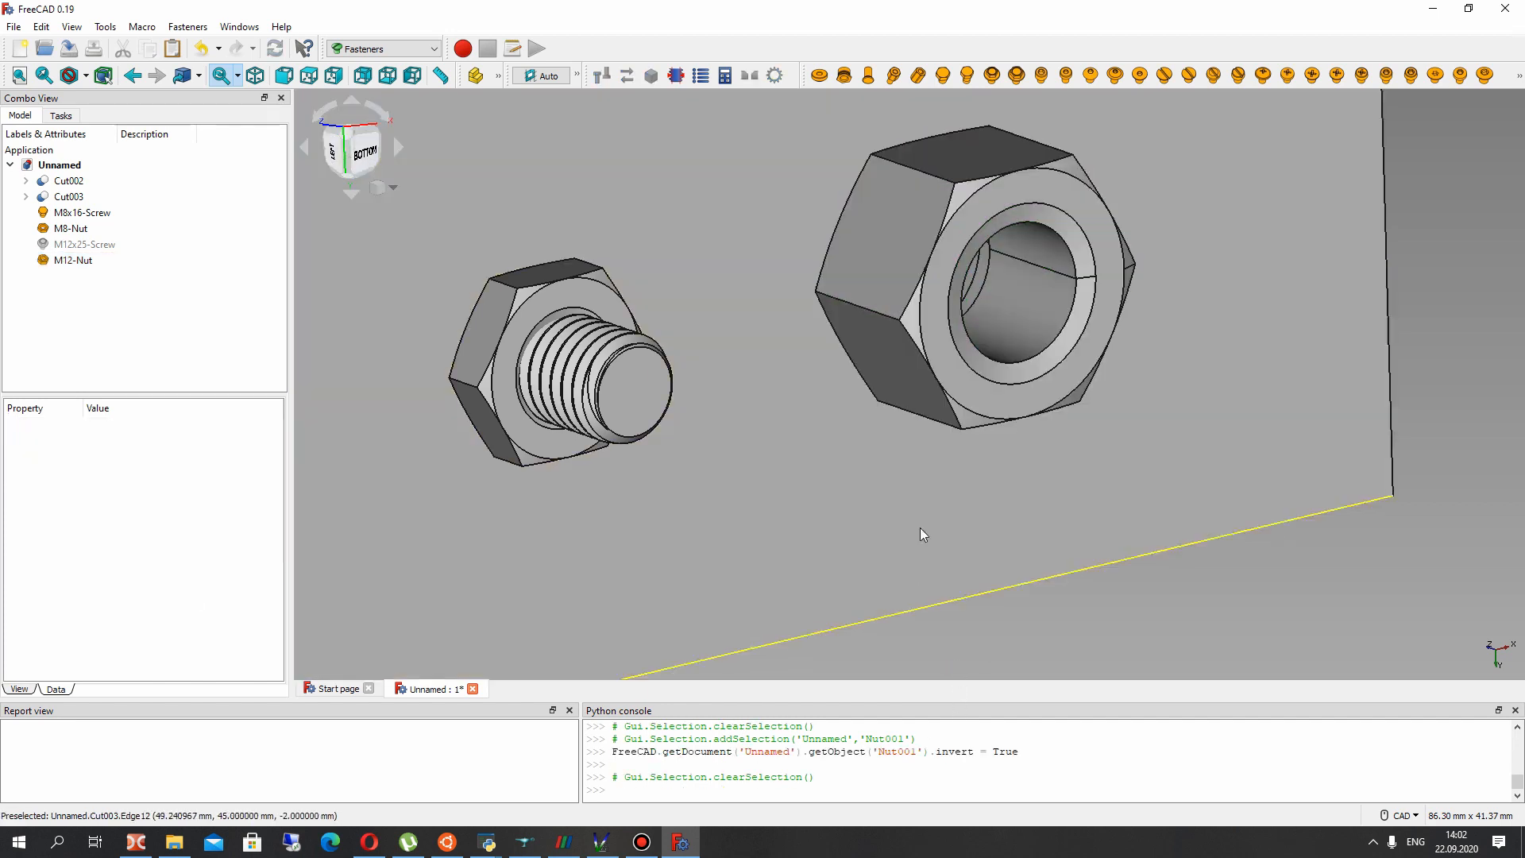
Make the hidden M12x25 screw visible again in the larger hole
scroll(920, 520, down, 5)
middle_drag(660, 498, 709, 402)
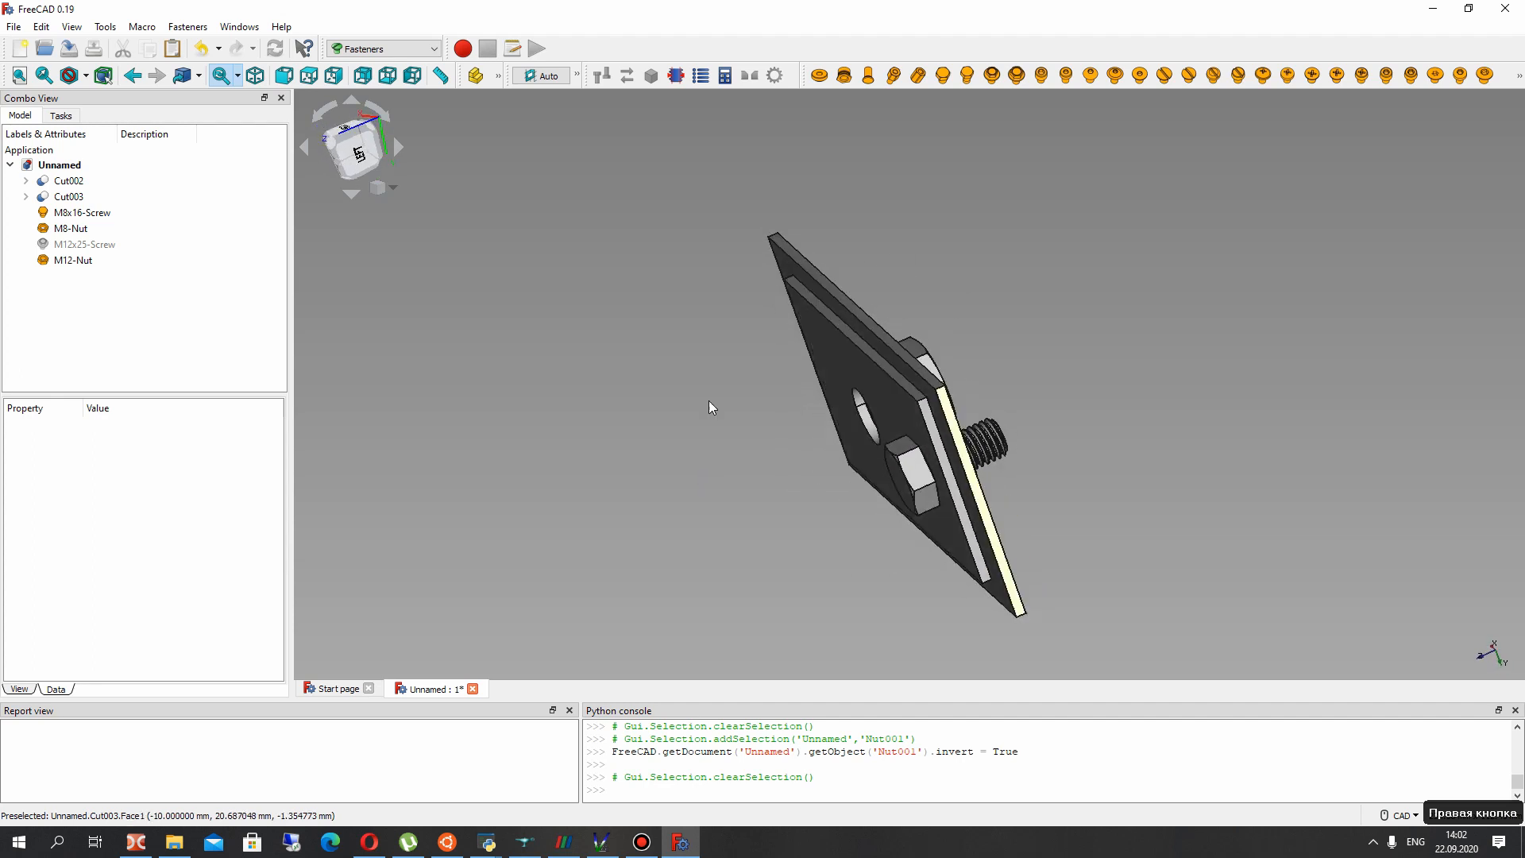
click(86, 243)
key(space)
middle_drag(703, 458, 818, 414)
click(641, 452)
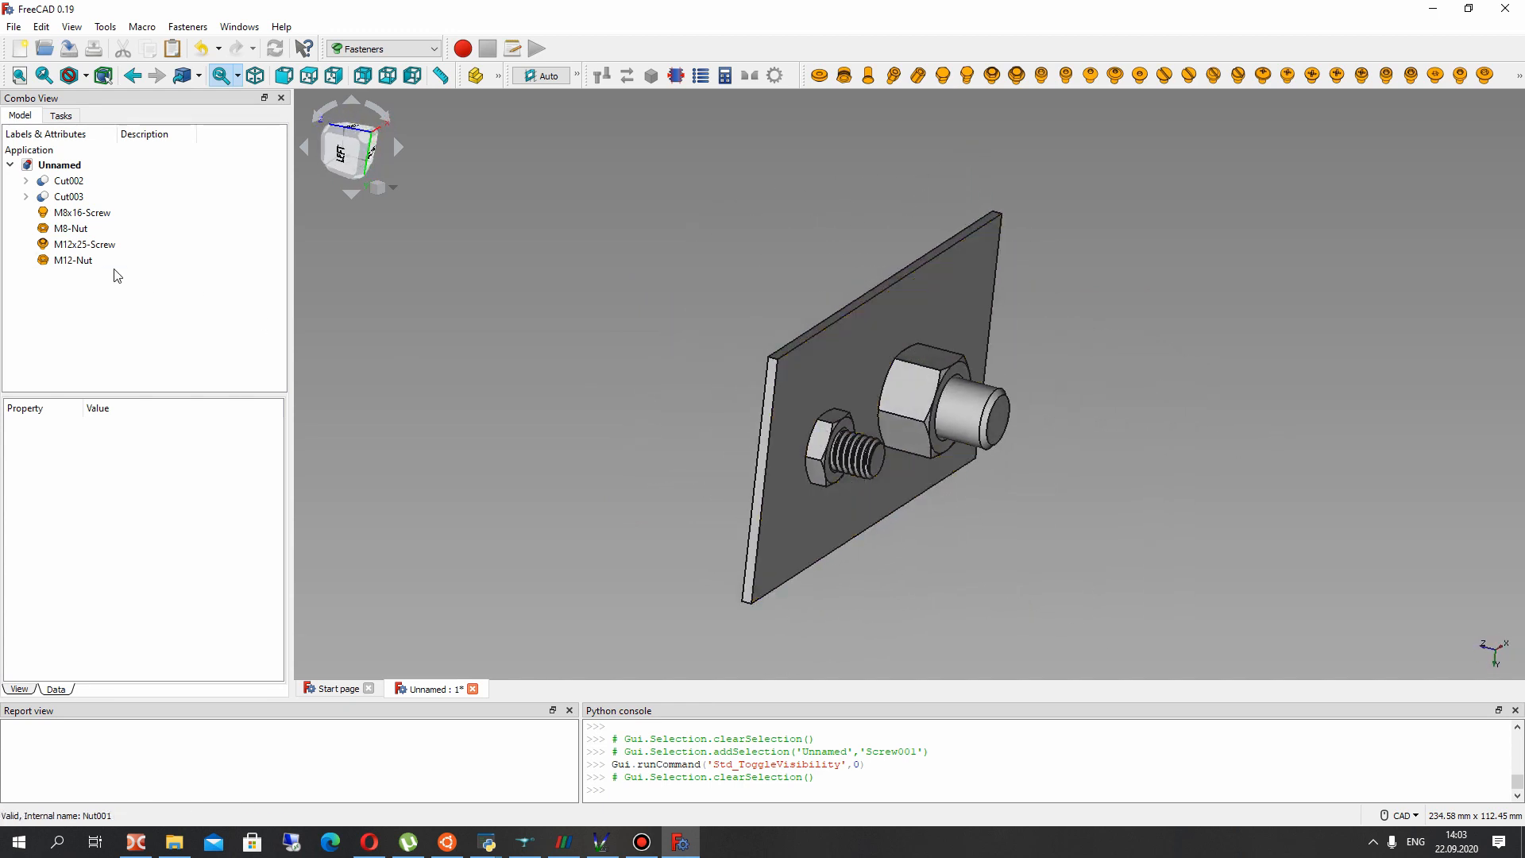
click(73, 260)
shift+click(82, 212)
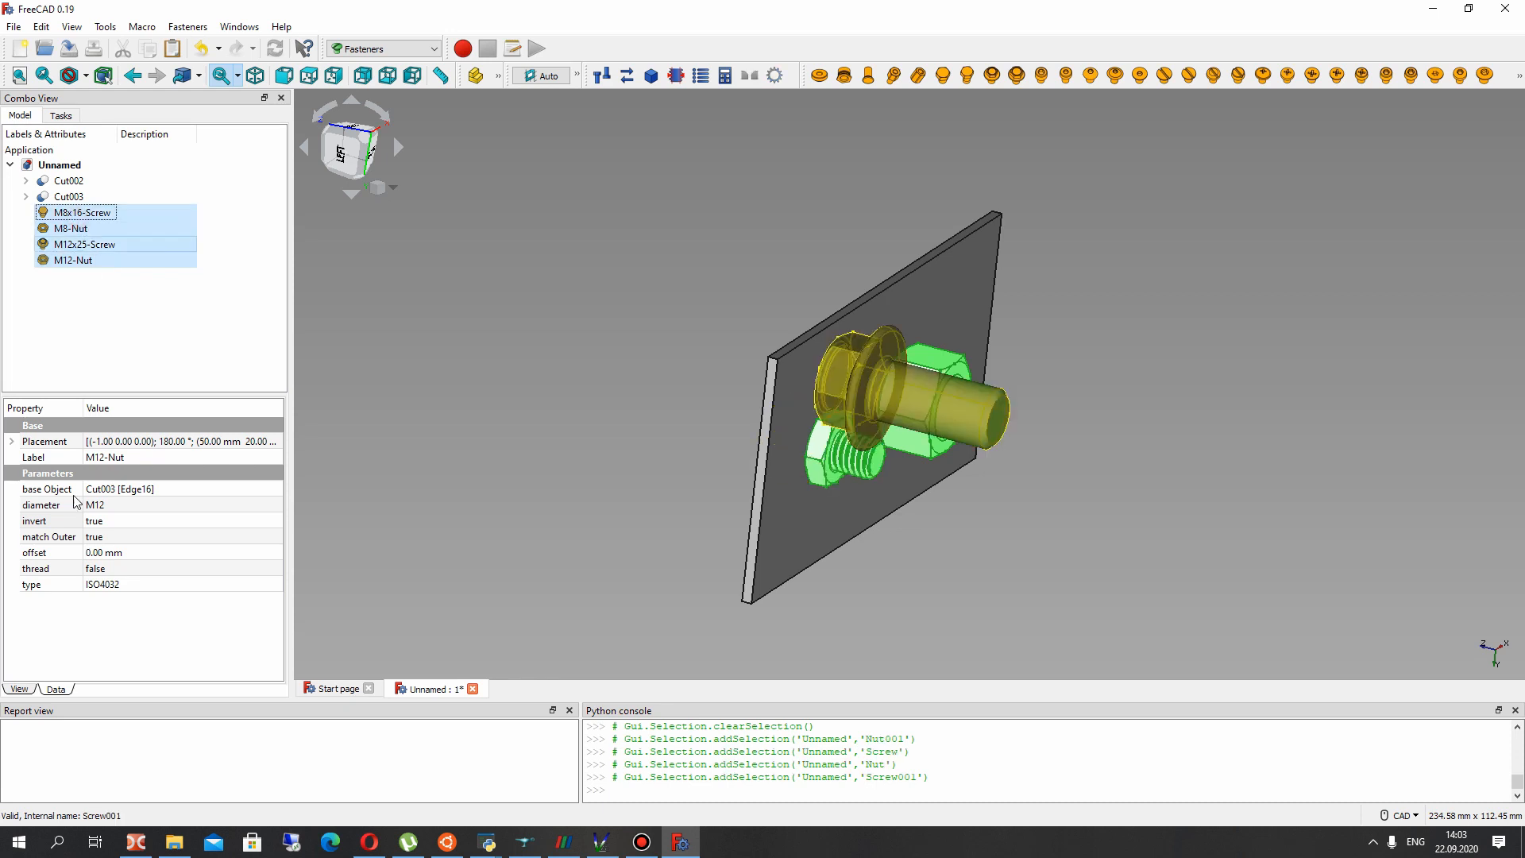
click(106, 571)
click(109, 584)
click(475, 442)
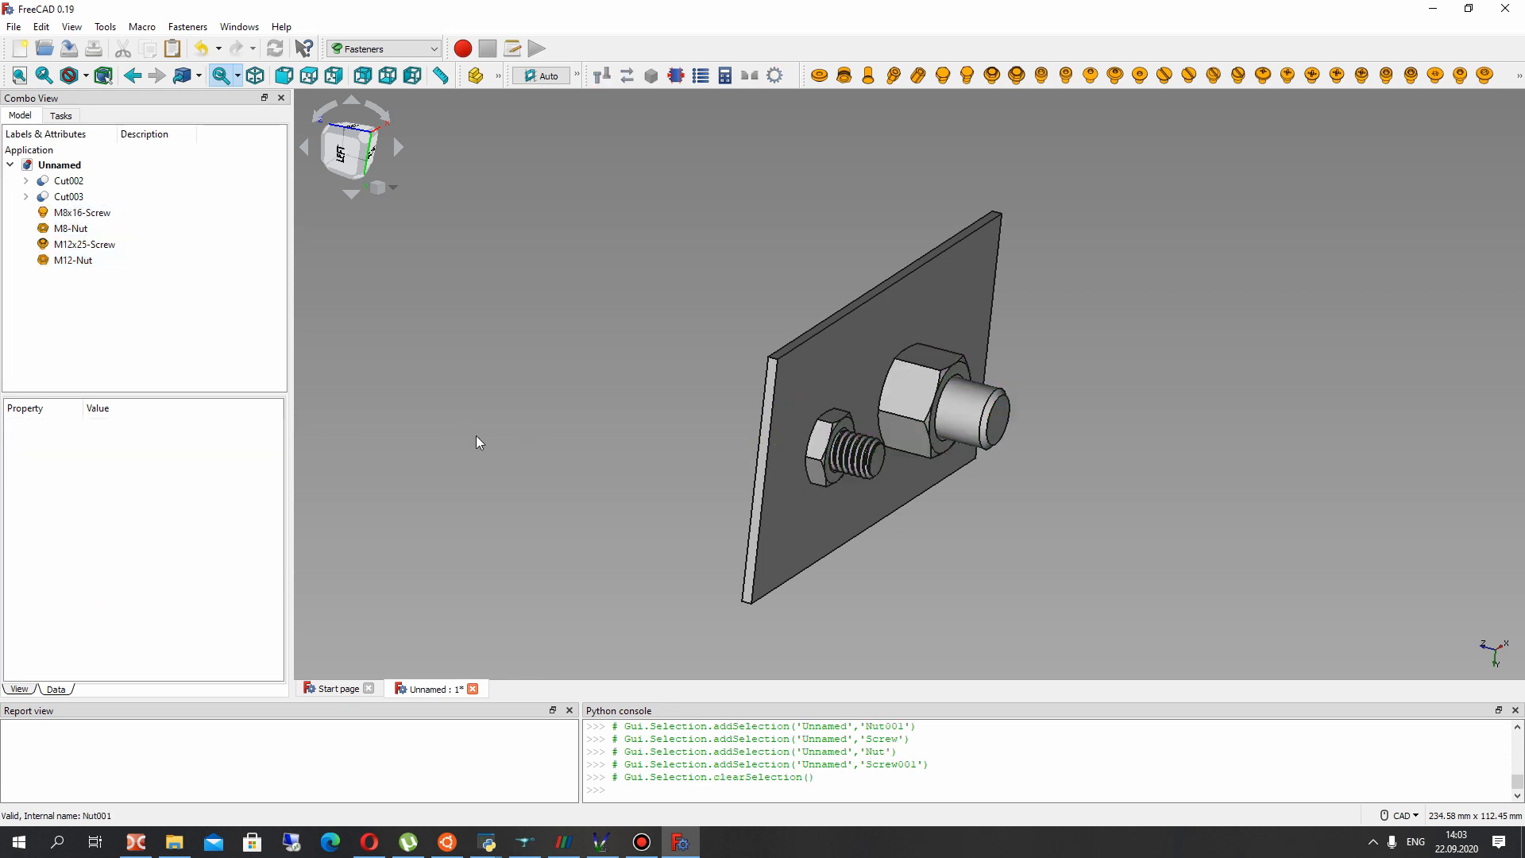
Set thread to true for both the M12x25 screw and the M12 nut
click(40, 246)
shift+click(77, 263)
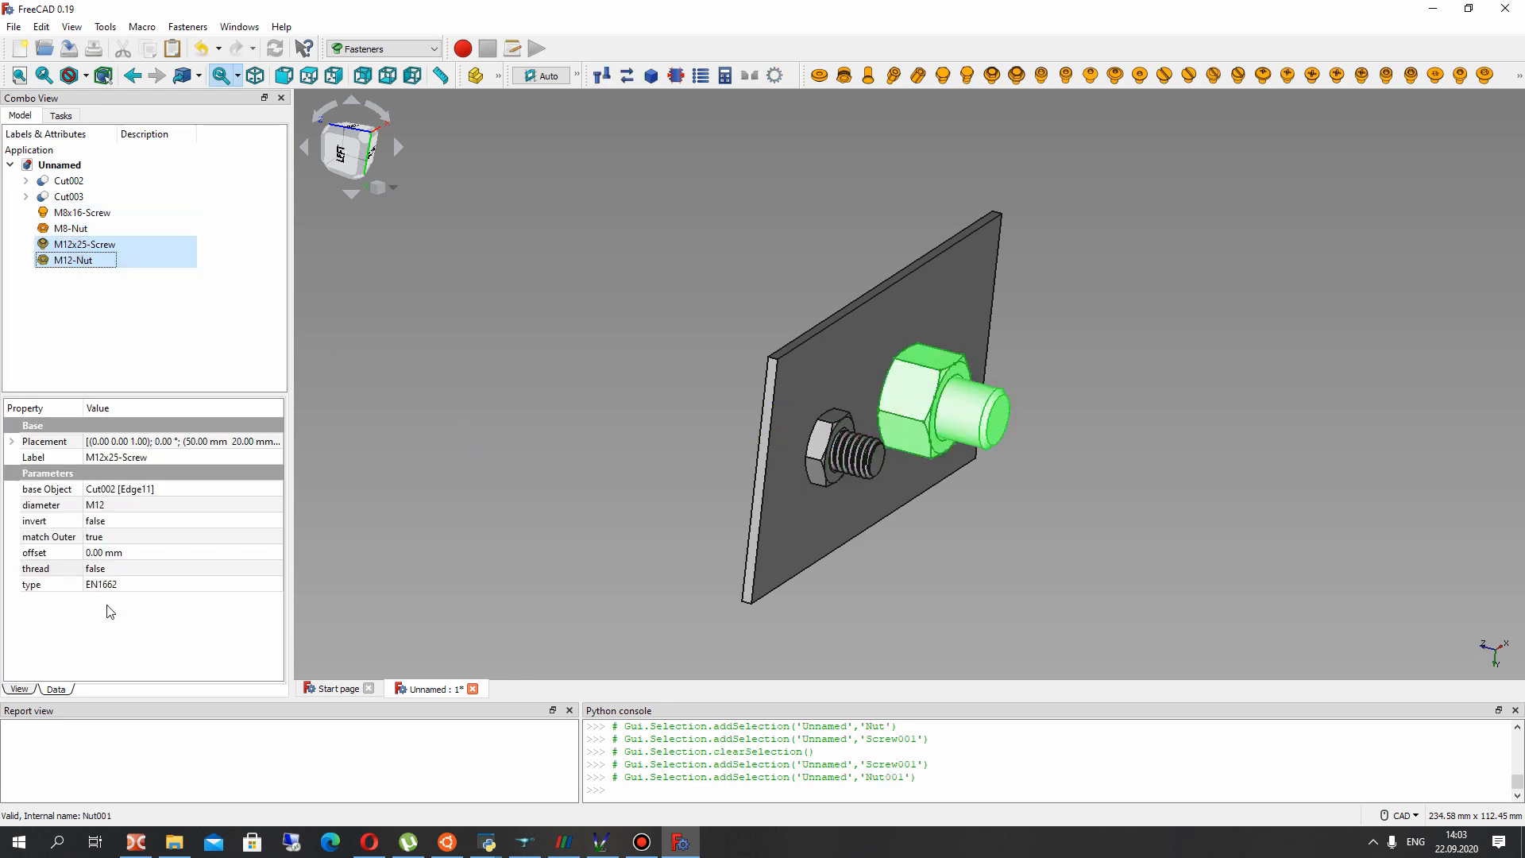
click(94, 570)
click(94, 570)
click(98, 598)
click(494, 502)
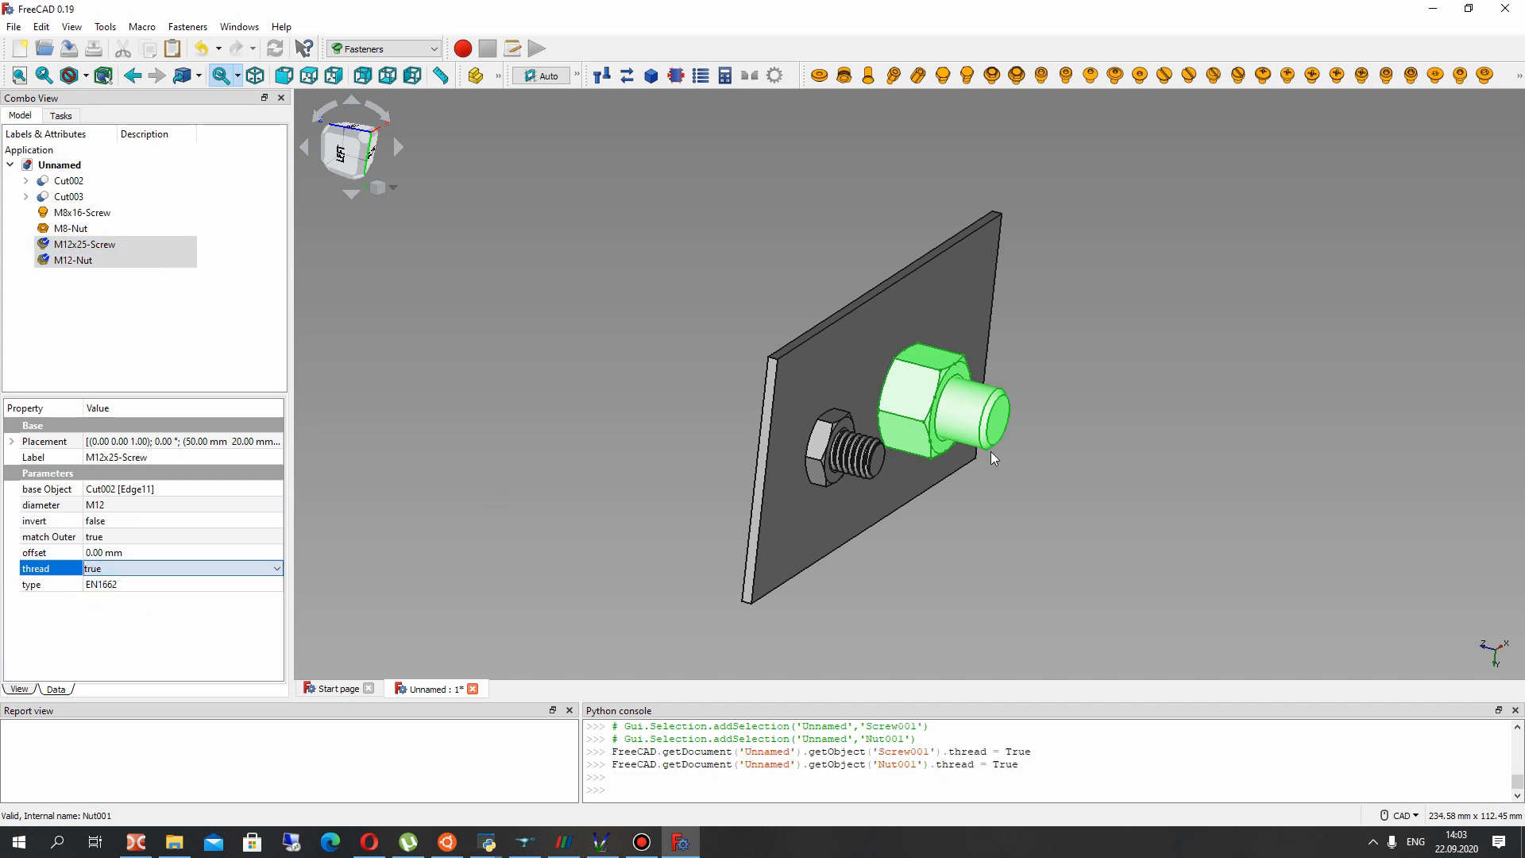
click(957, 494)
Hide the M8x16 and M12x25 screws to examine the nuts through the holes, and show both screws again
scroll(974, 428, up, 3)
middle_drag(975, 429, 1032, 439)
click(82, 212)
key(space)
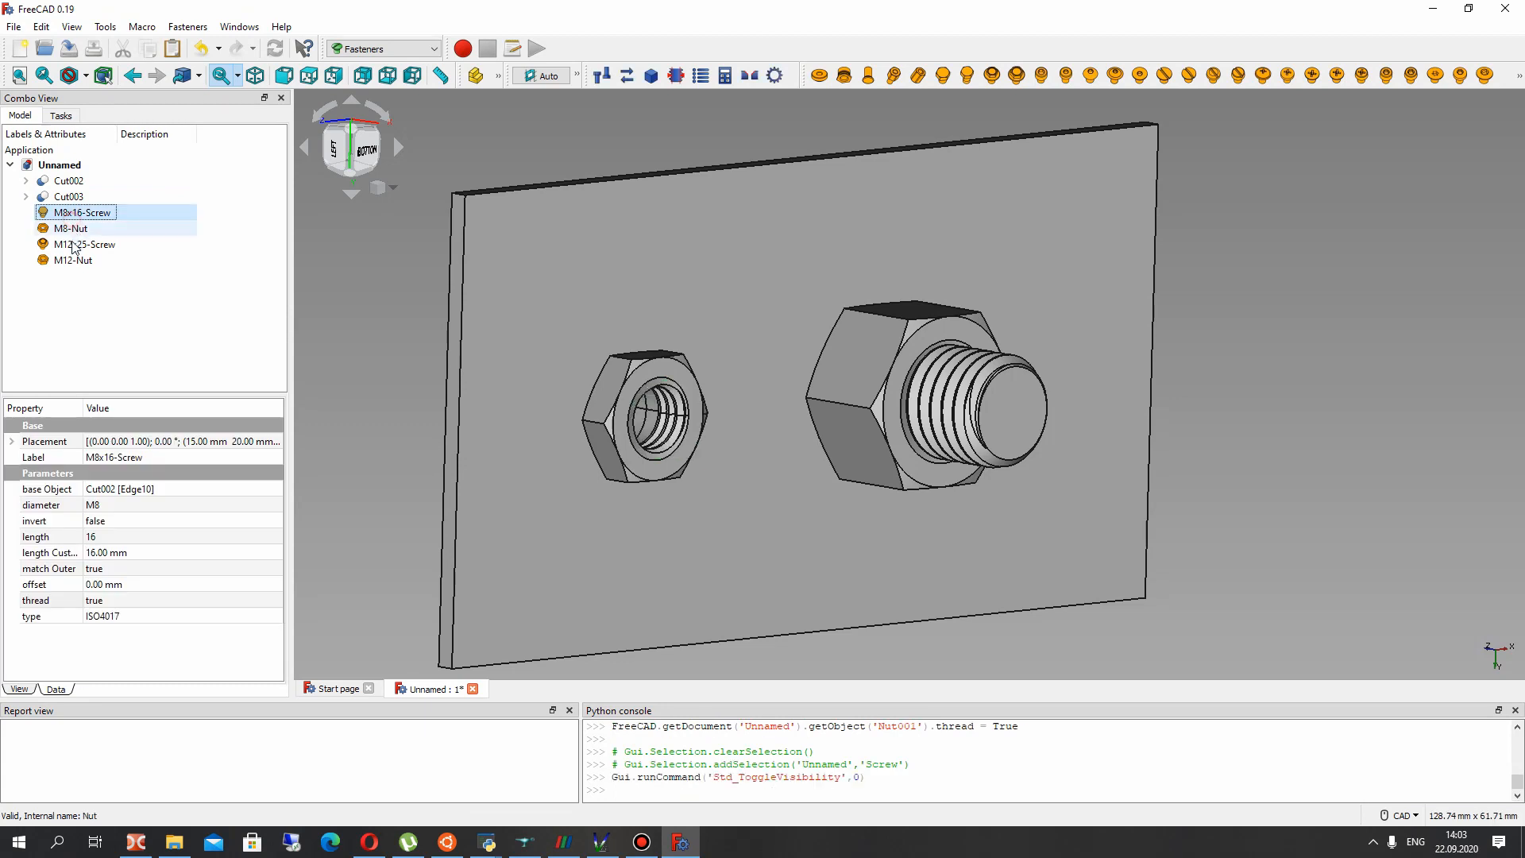
click(85, 244)
key(space)
middle_drag(725, 326, 1074, 359)
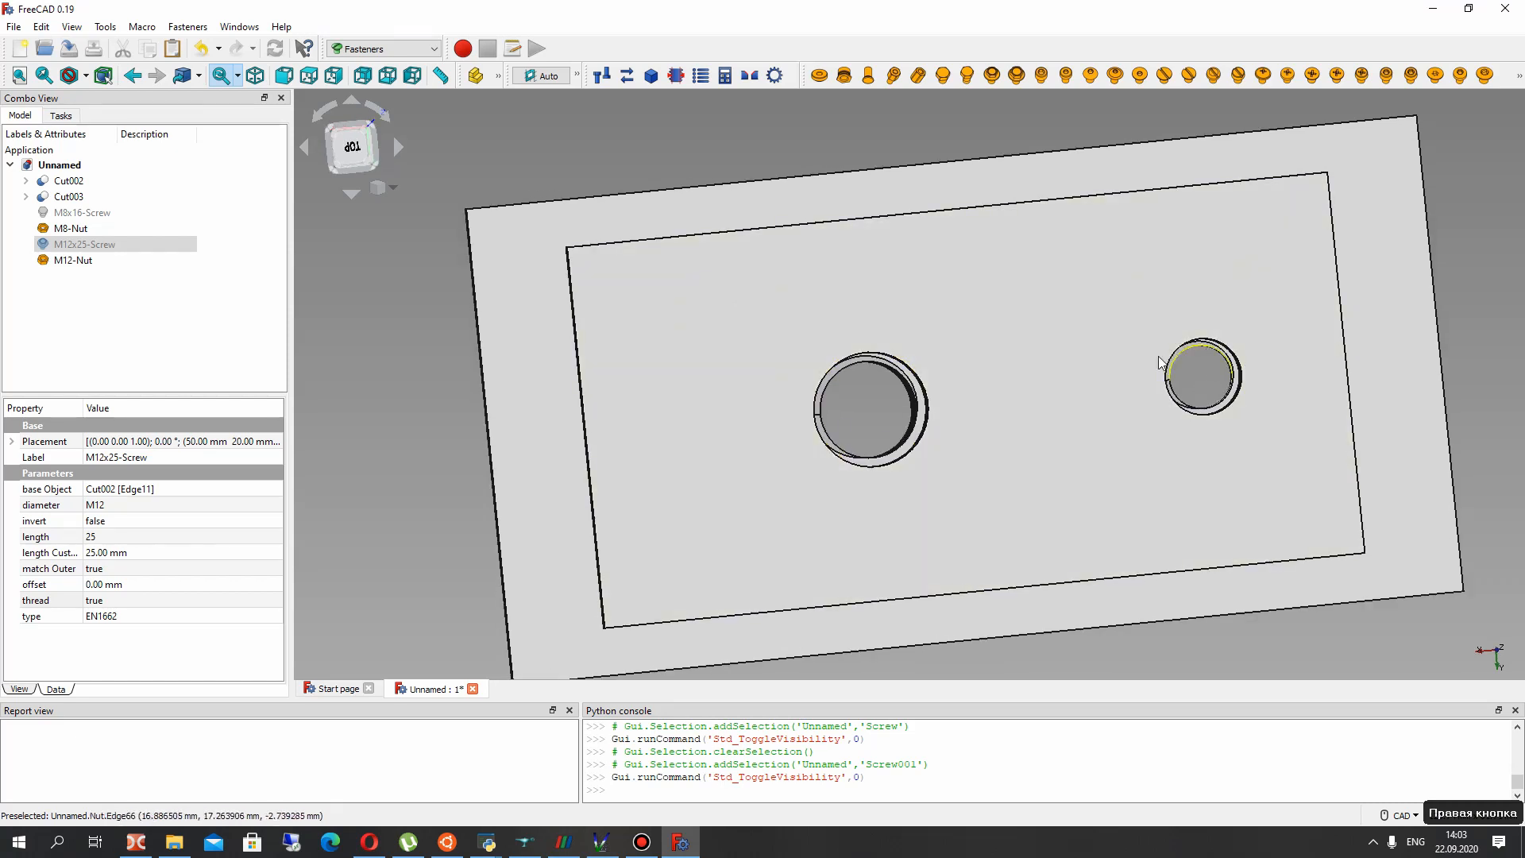
key(space)
click(80, 213)
key(space)
click(352, 358)
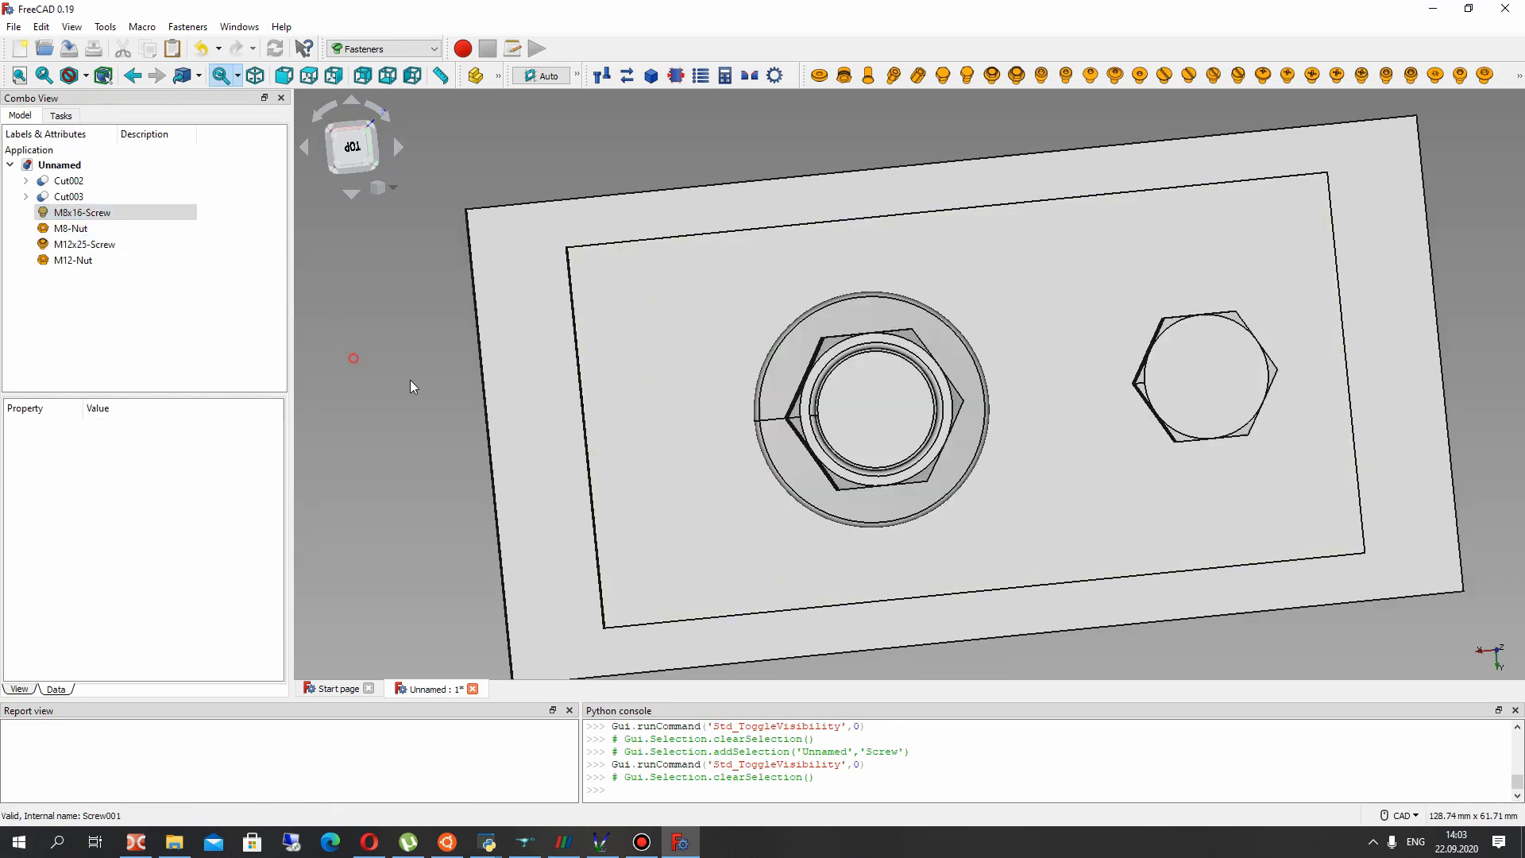
Generate the fasteners bill of materials and open the resulting spreadsheet to read the screw and nut list
scroll(812, 389, down, 4)
middle_drag(963, 389, 635, 437)
scroll(1095, 452, up, 2)
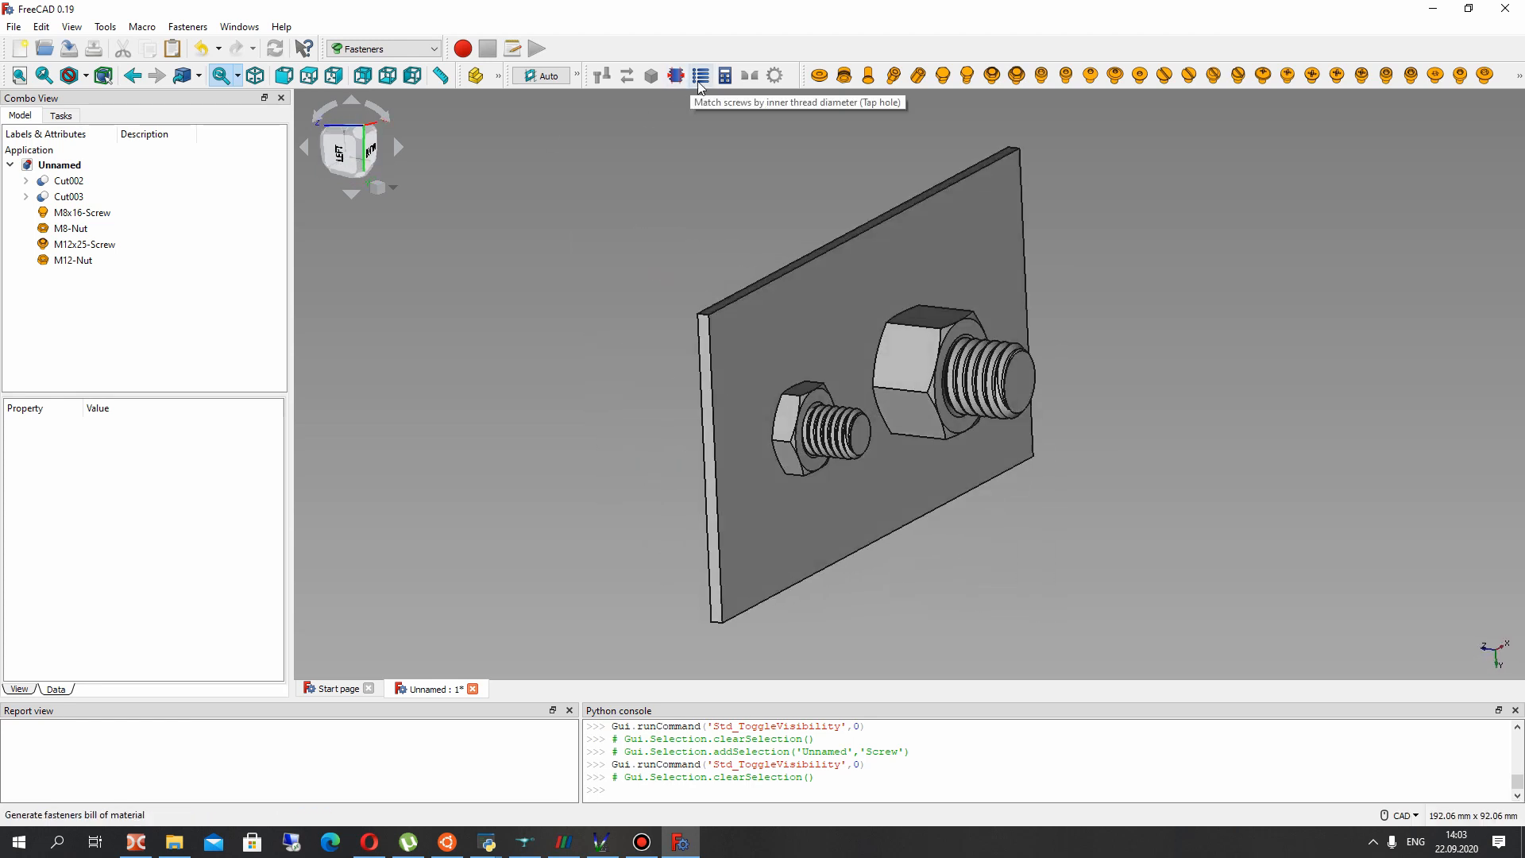
click(190, 27)
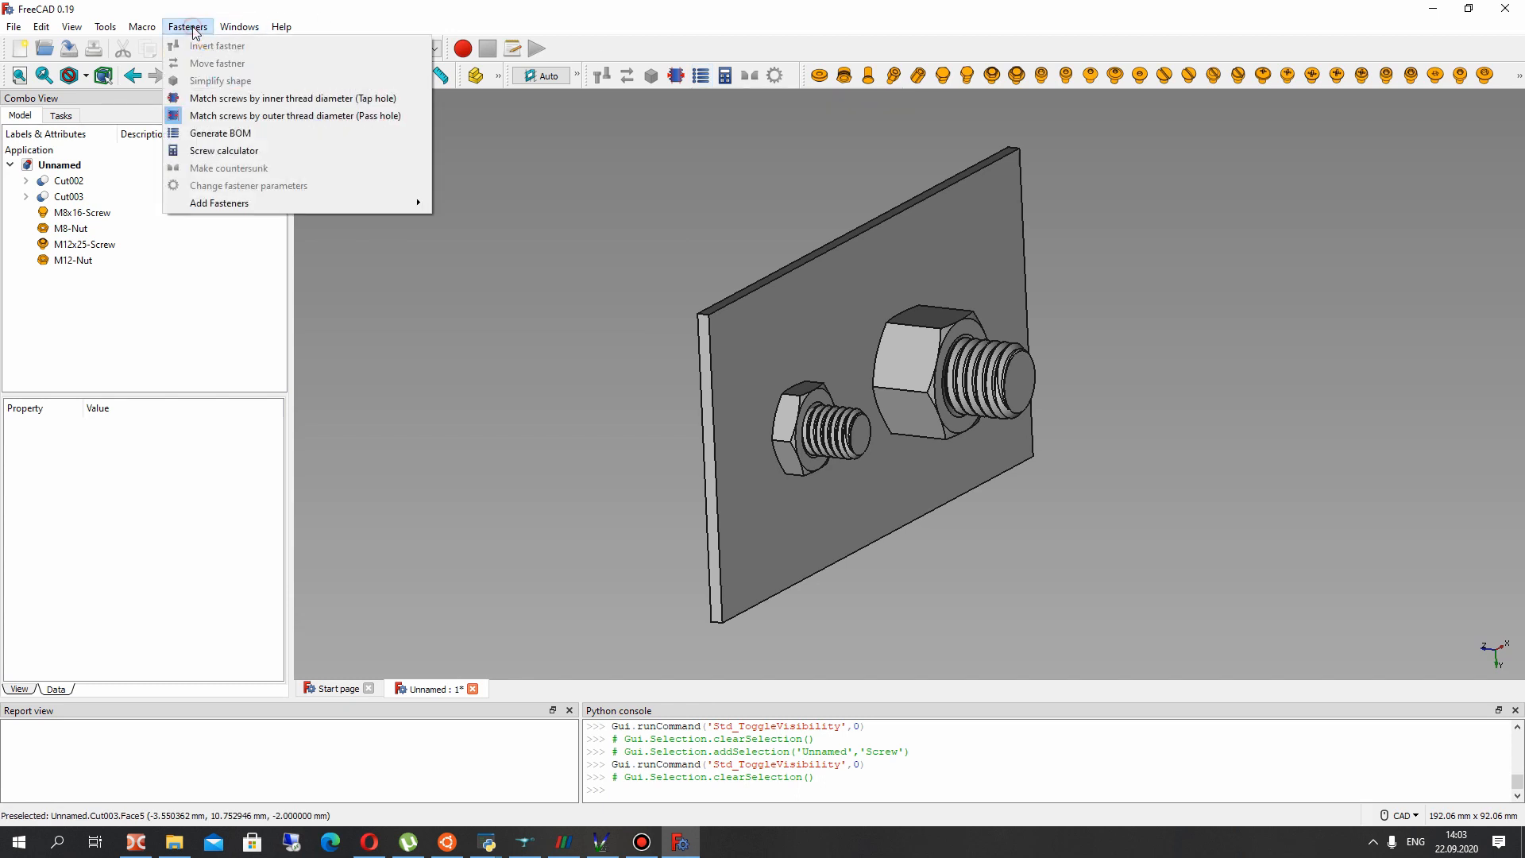
click(226, 134)
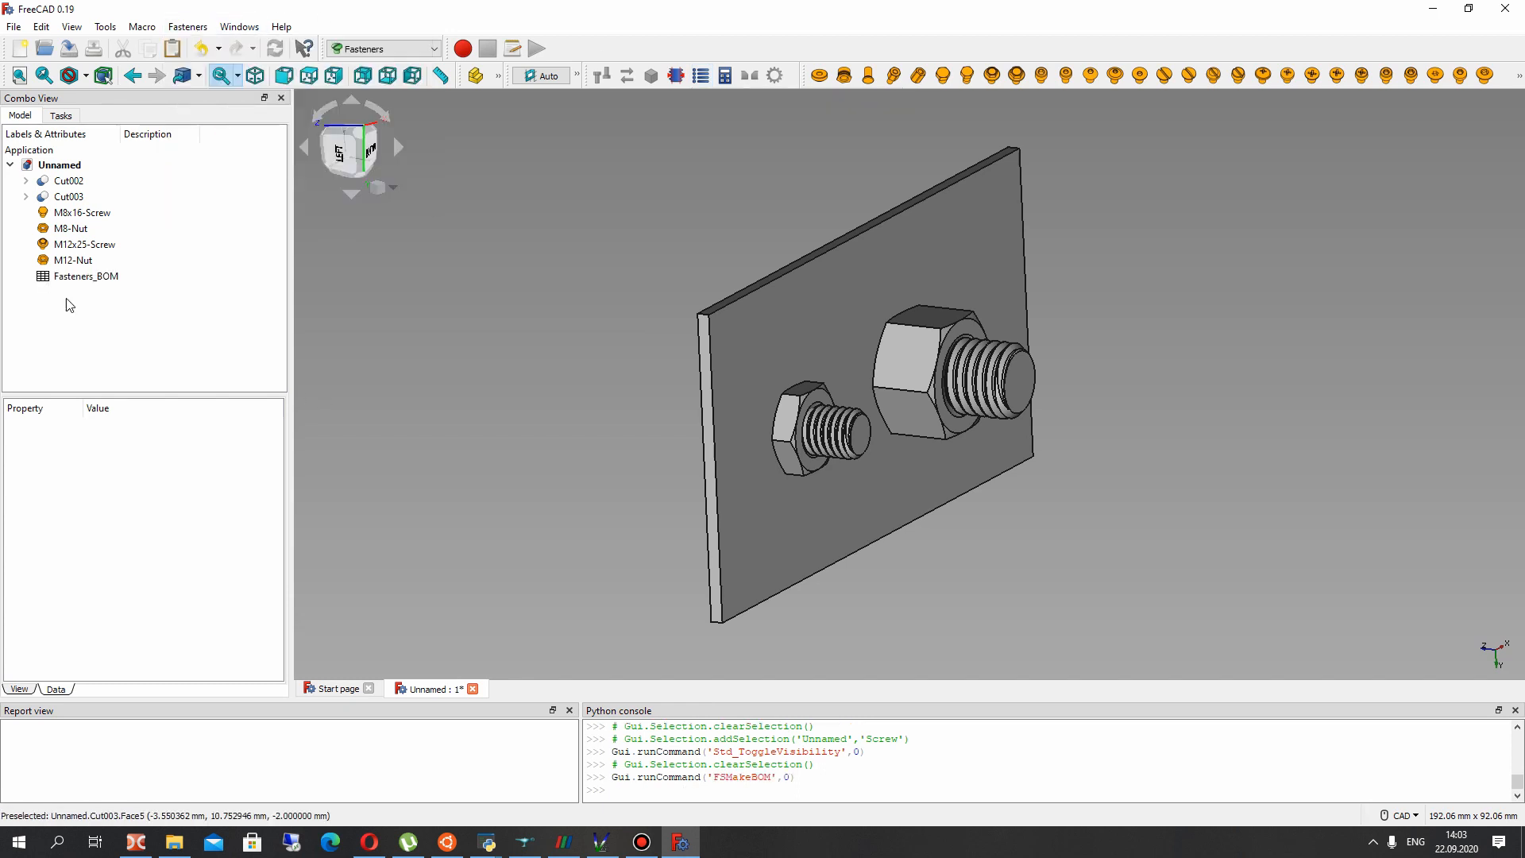
double_click(81, 277)
click(373, 178)
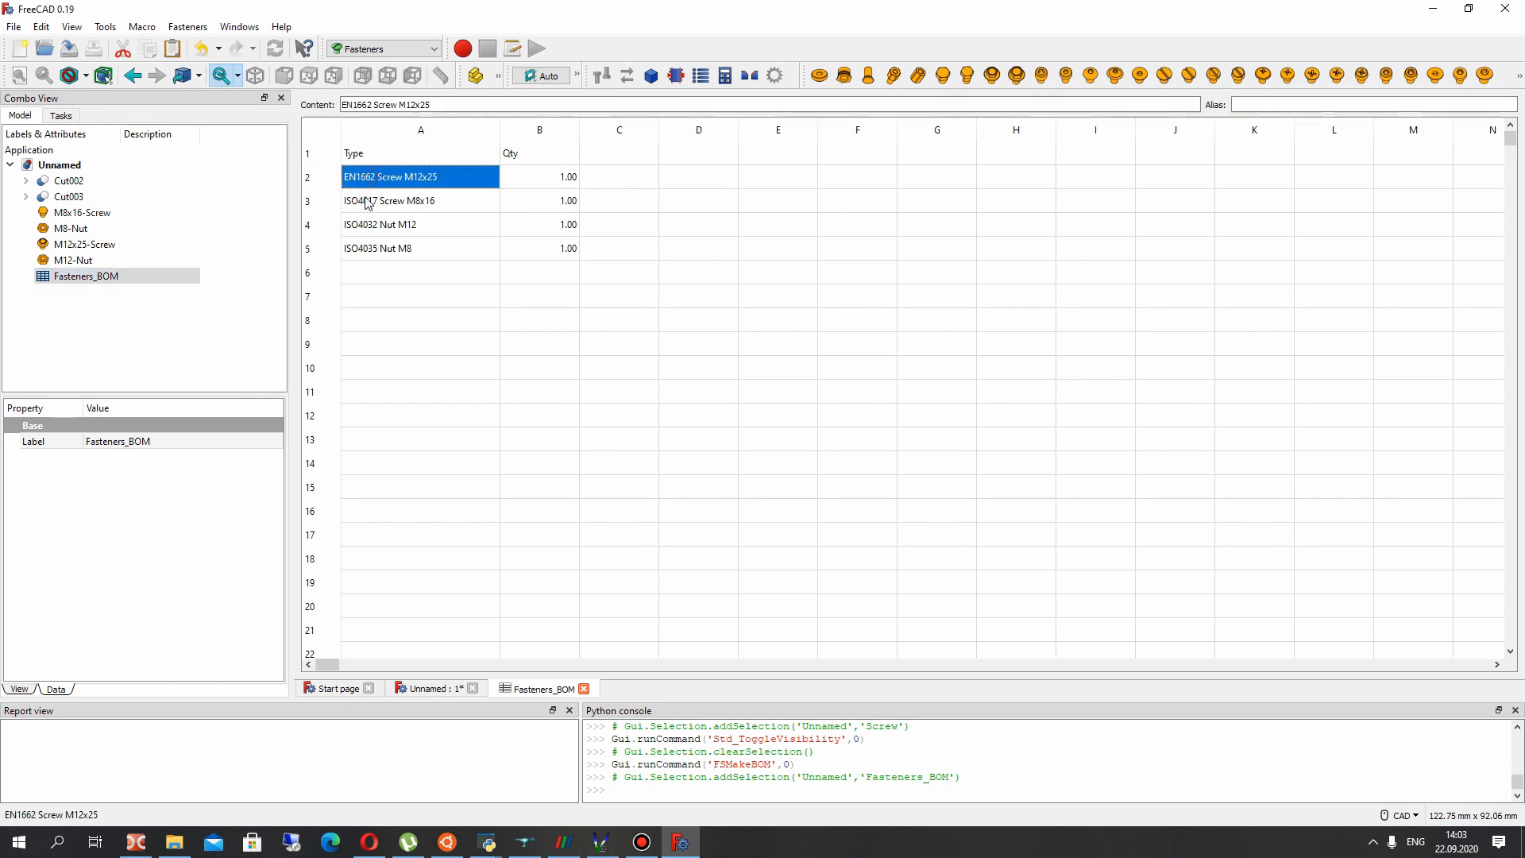
Check the type and quantity entries of the screws and nuts in the fasteners bill of materials
click(374, 200)
click(381, 224)
click(384, 244)
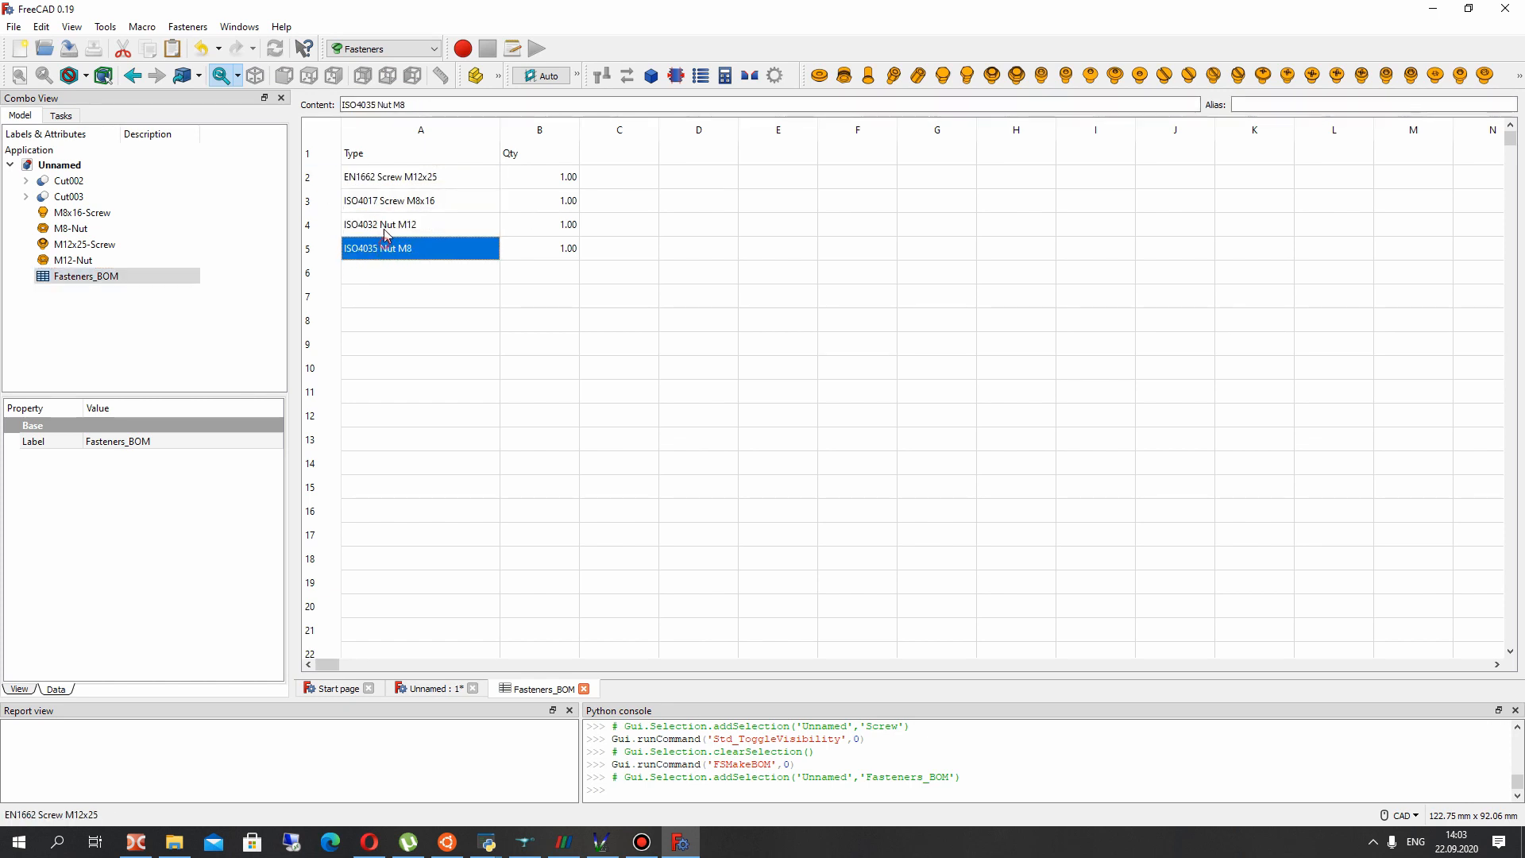
click(436, 688)
click(564, 690)
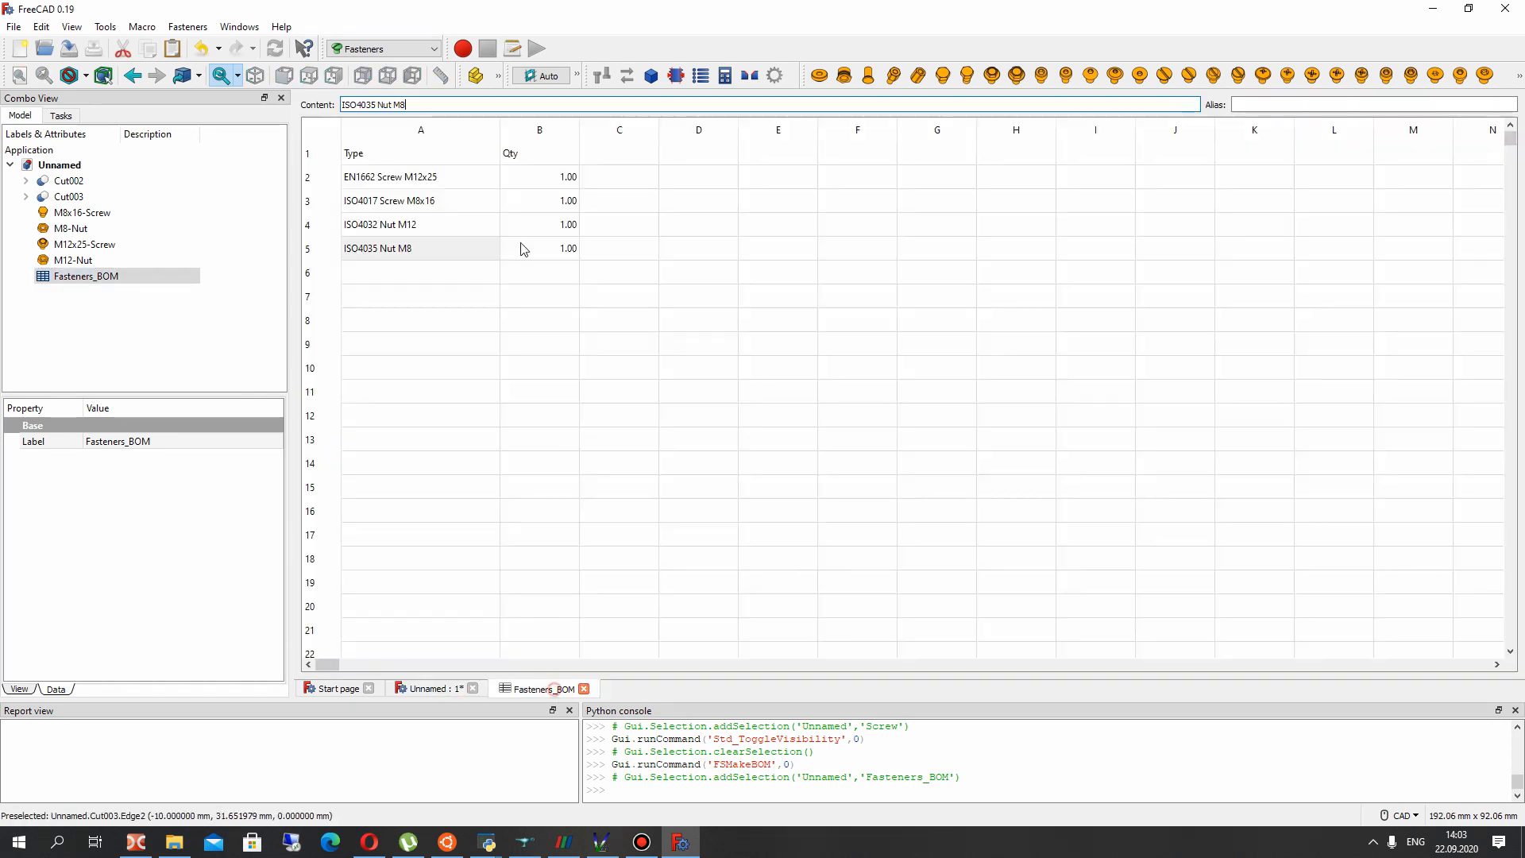
click(553, 176)
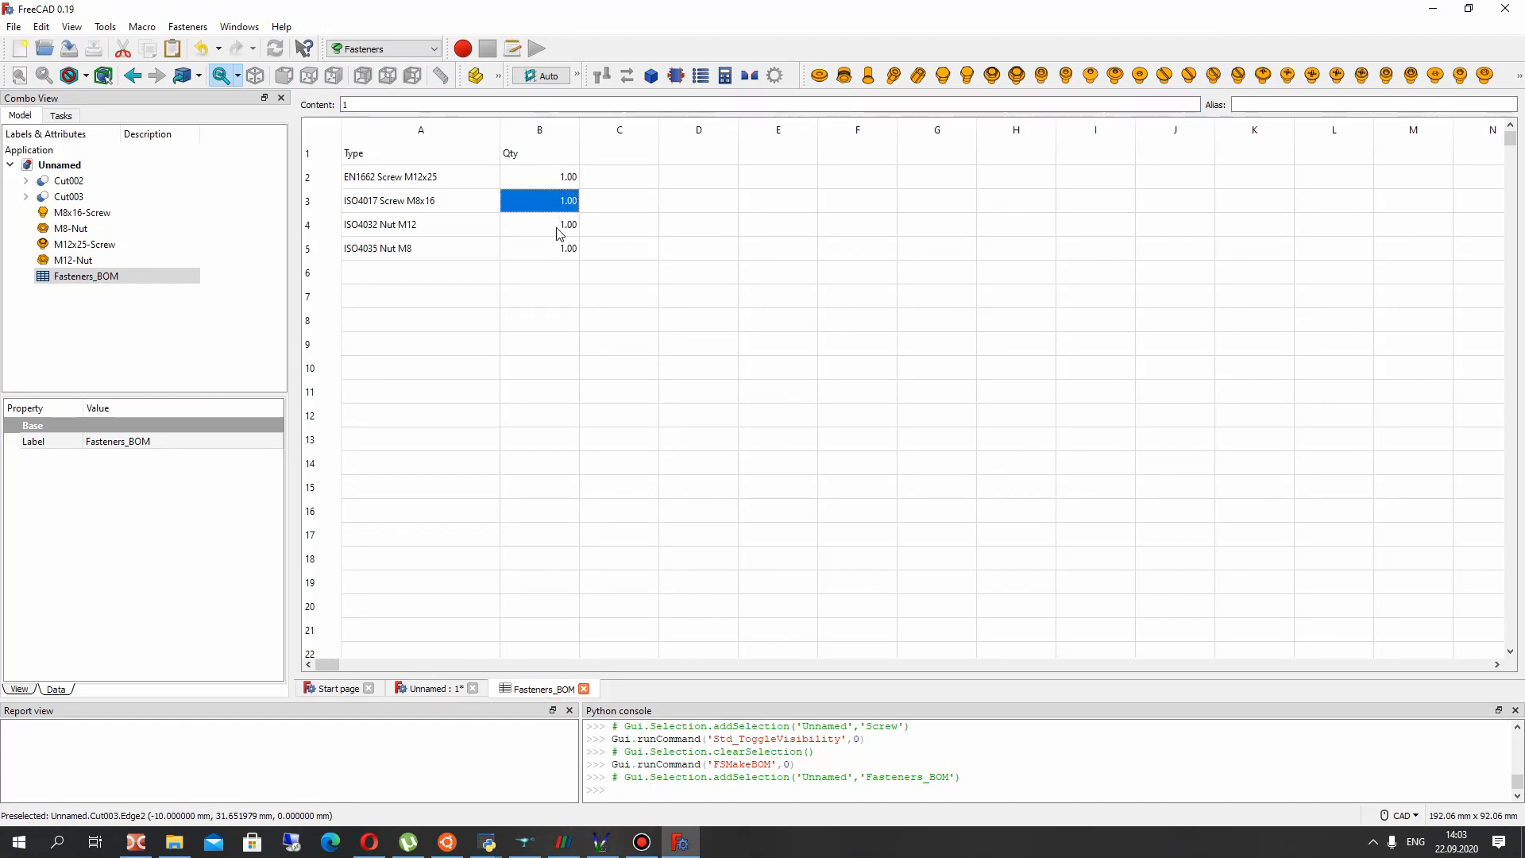
Return to the 3D model and examine the fastened plates from the nut side and the screw-head side
click(447, 686)
click(546, 450)
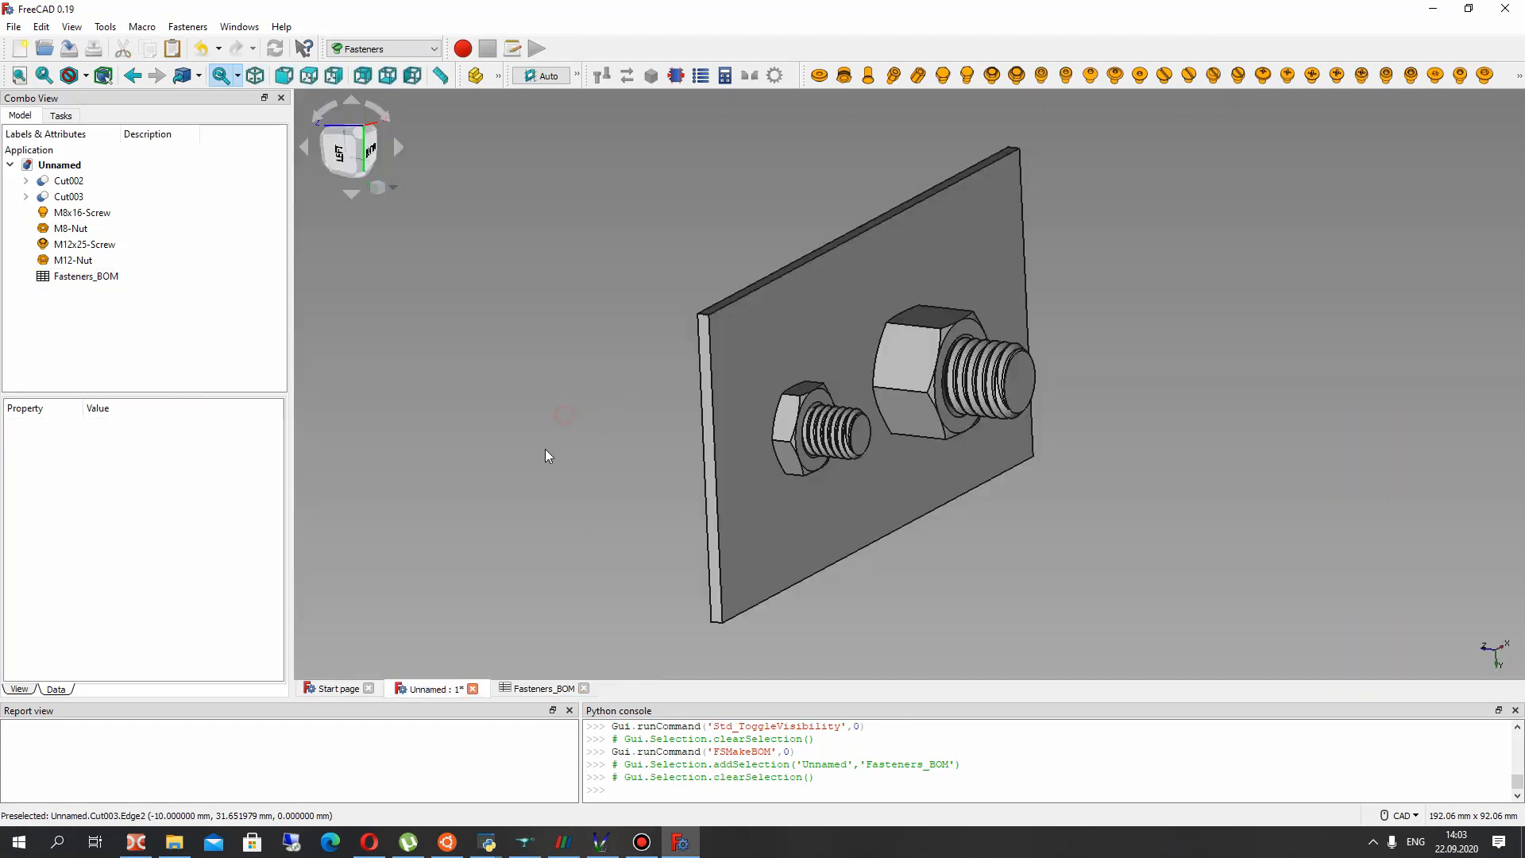
middle_drag(547, 451, 830, 413)
mouse_move(862, 437)
right_down()
mouse_move(912, 437)
mouse_move(889, 446)
right_up()
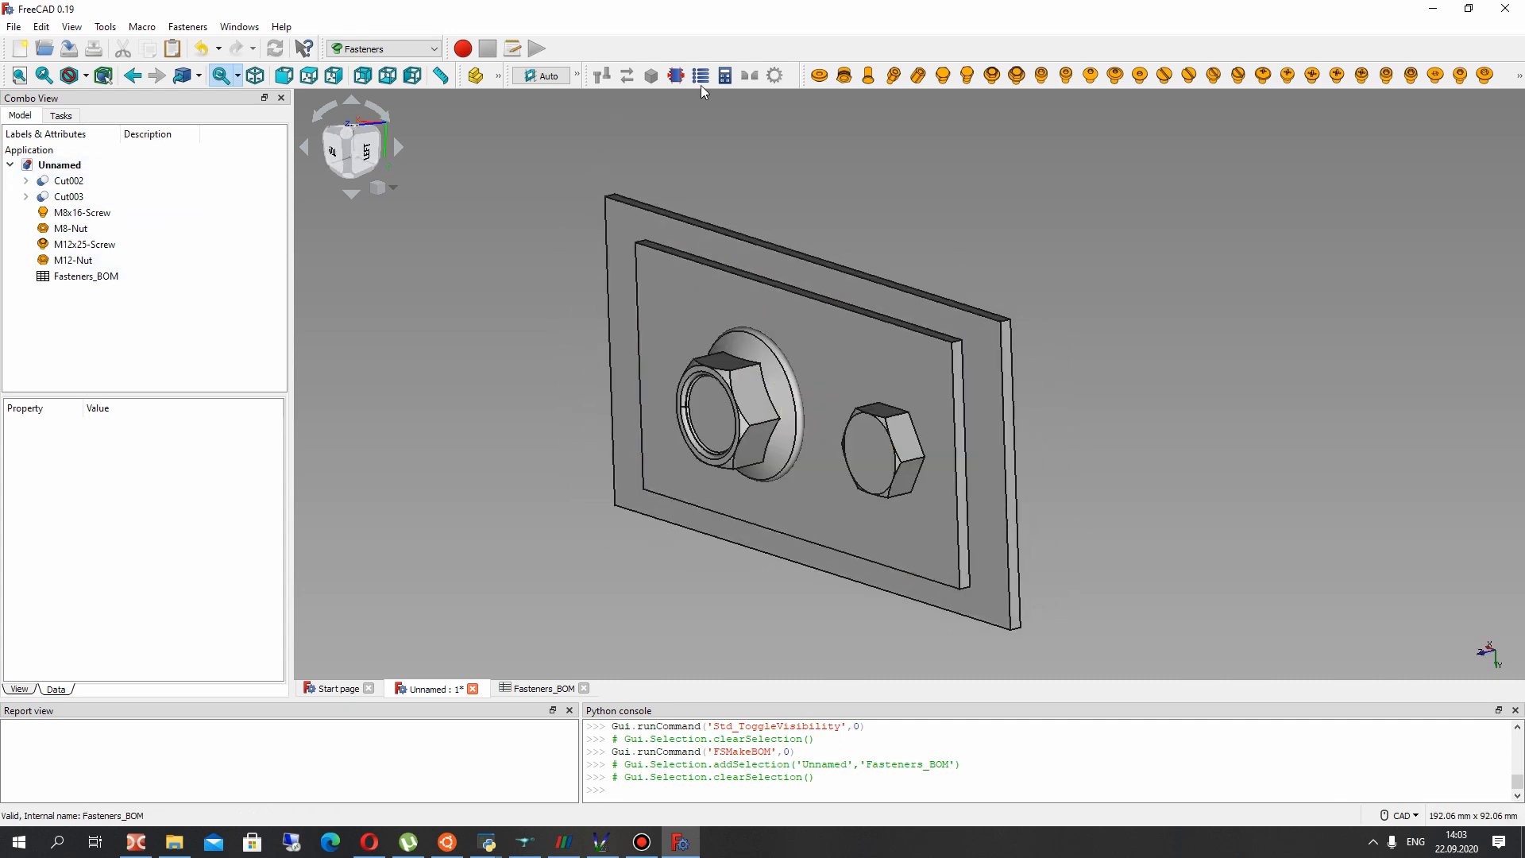
Create simple non-parametric copies of both plates, both screws and both nuts
click(64, 188)
click(366, 255)
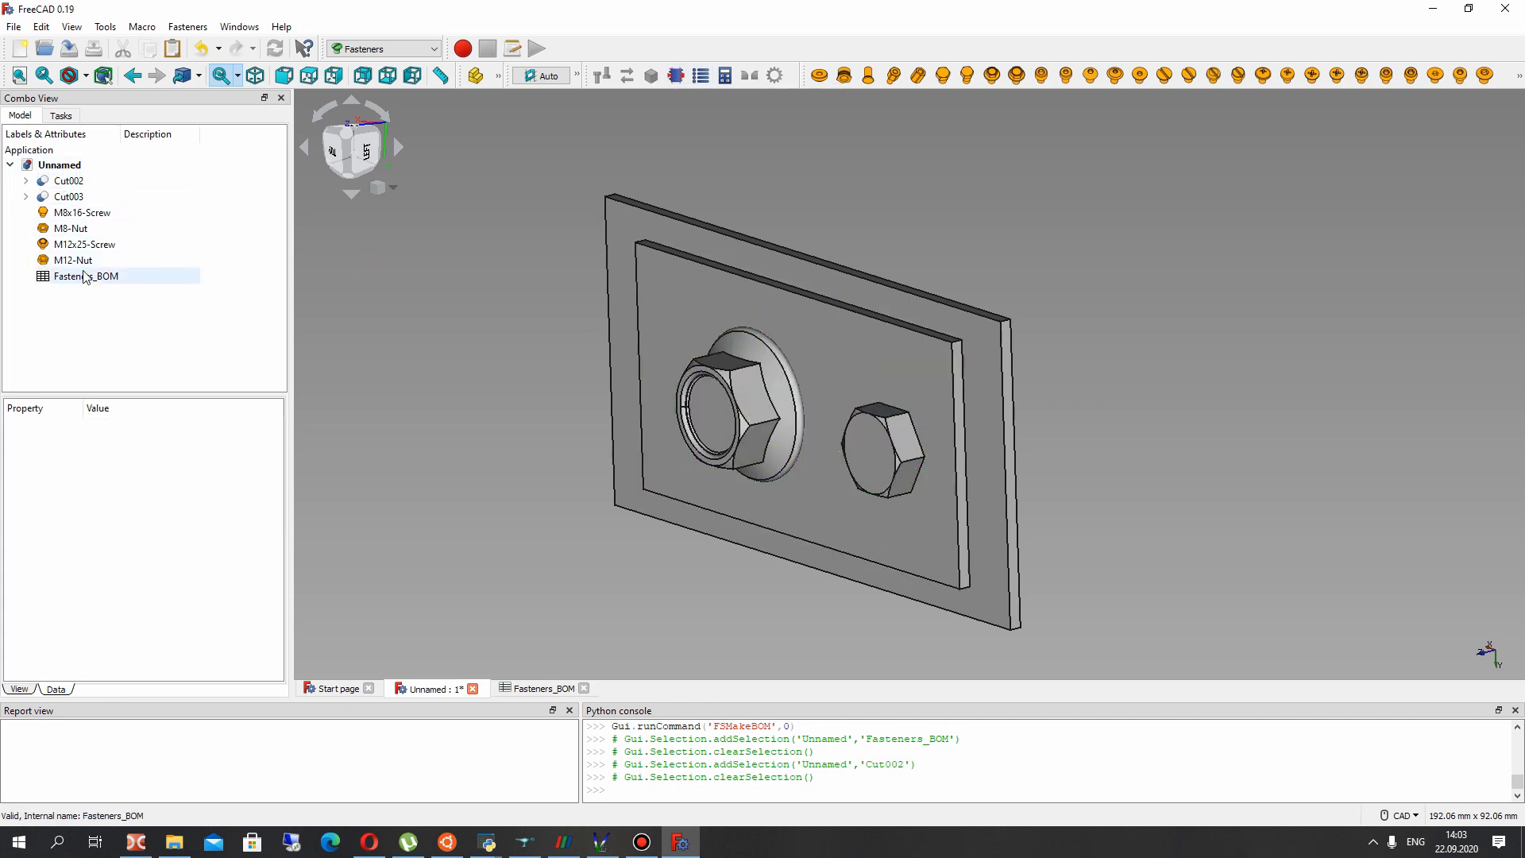
click(68, 180)
shift+click(73, 260)
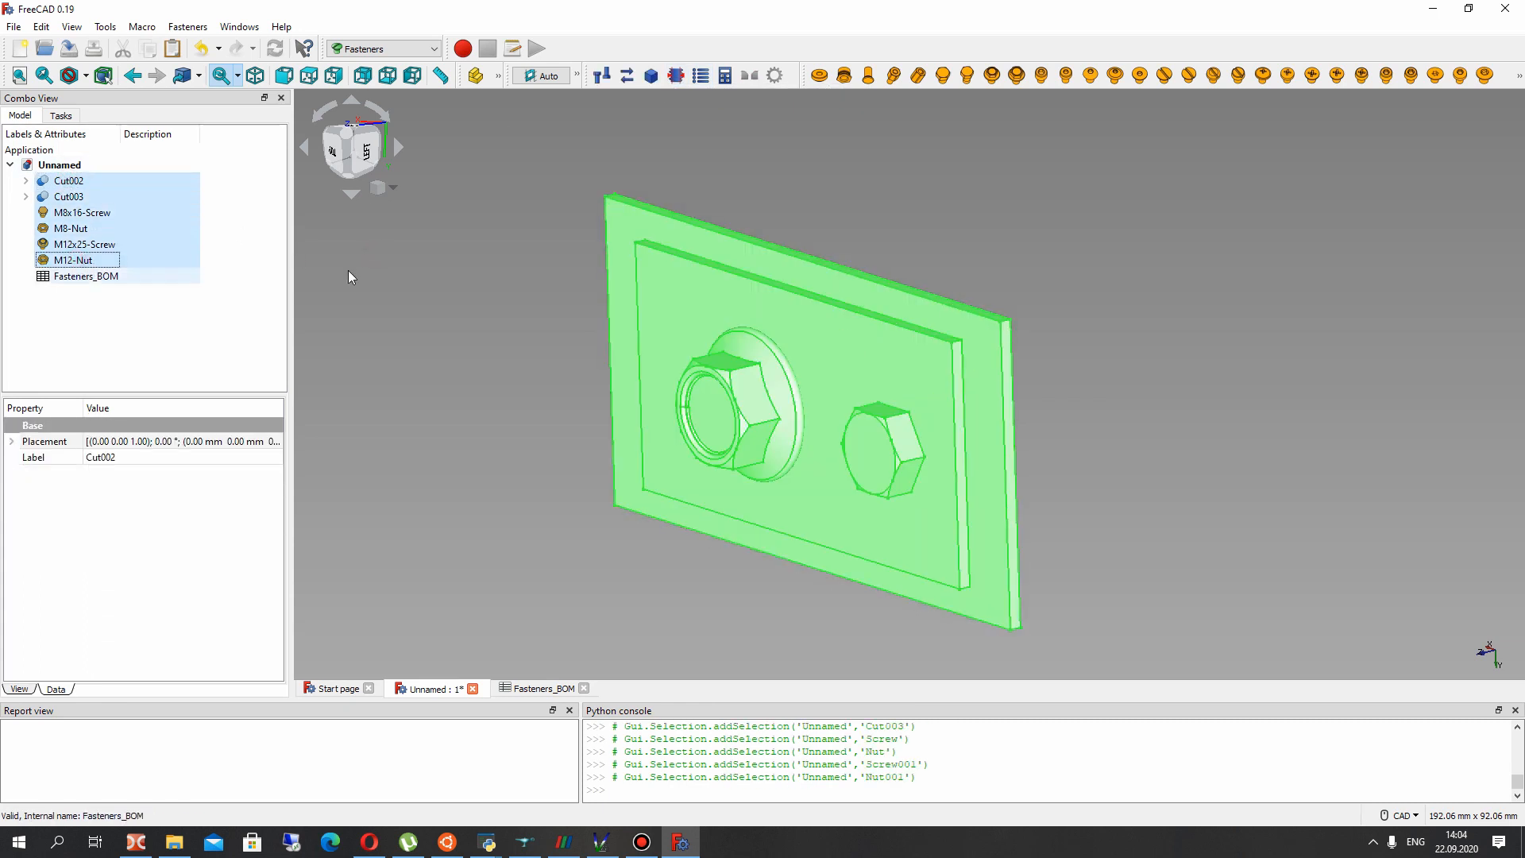
click(650, 76)
Inspect the properties of the two plate copies and the M8 nut copy
click(79, 291)
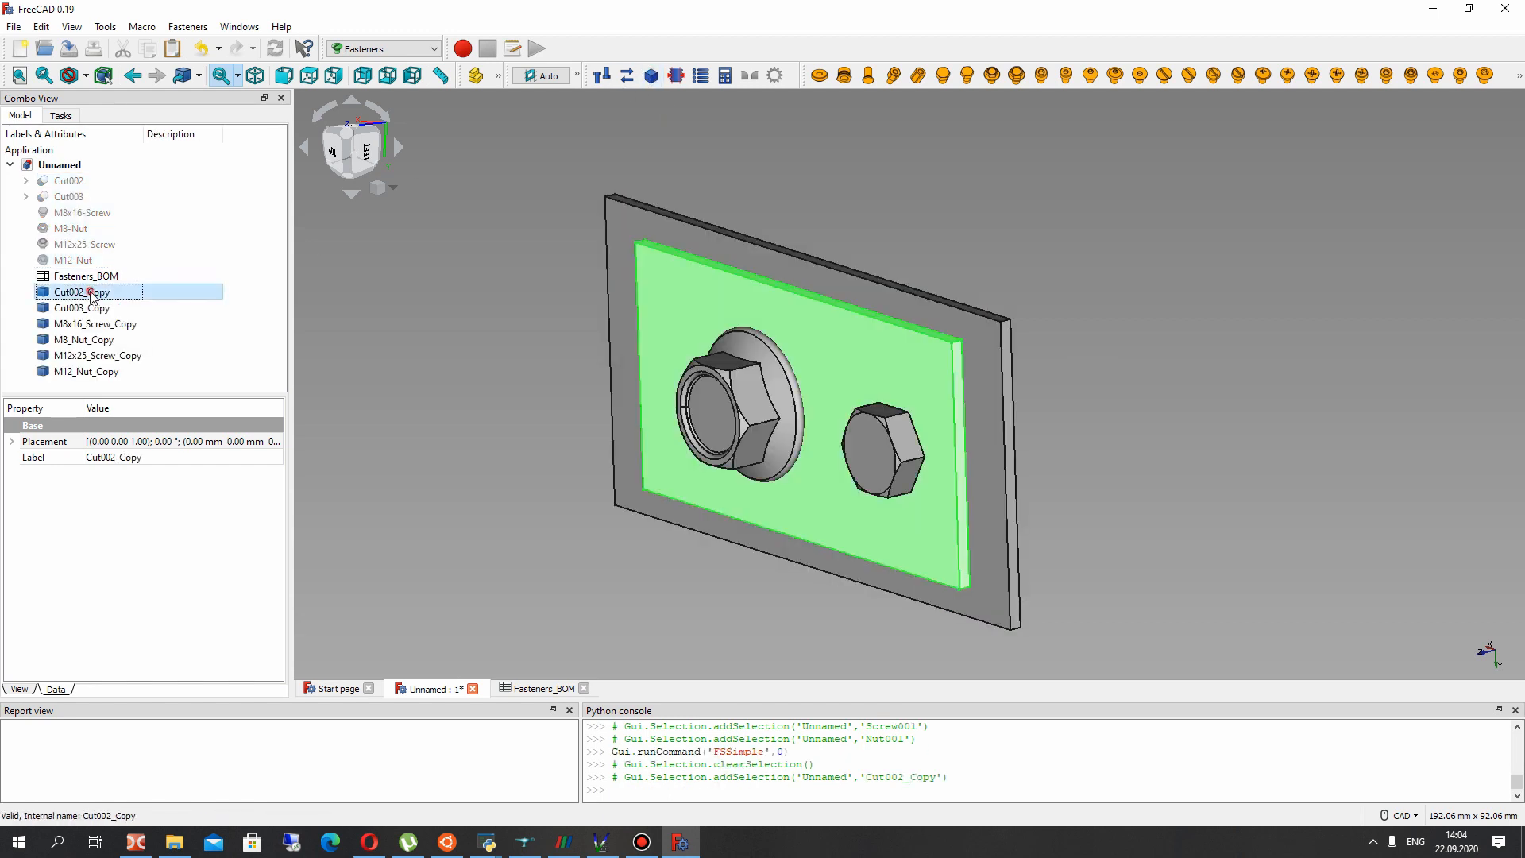
click(79, 307)
click(86, 340)
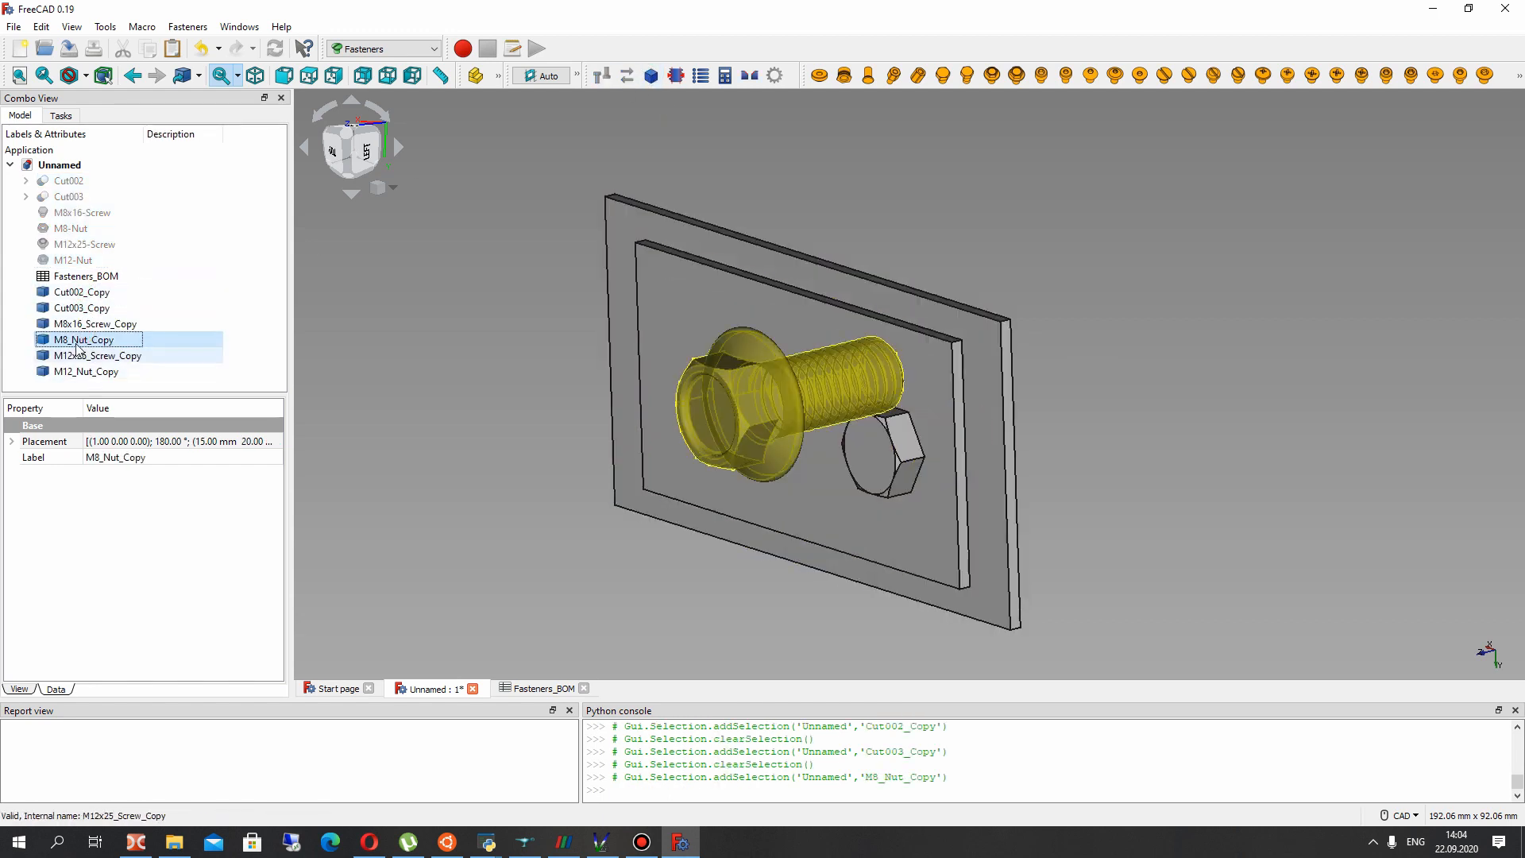
Delete all six simple copies of the plates, screws and nuts
click(73, 294)
shift+click(76, 371)
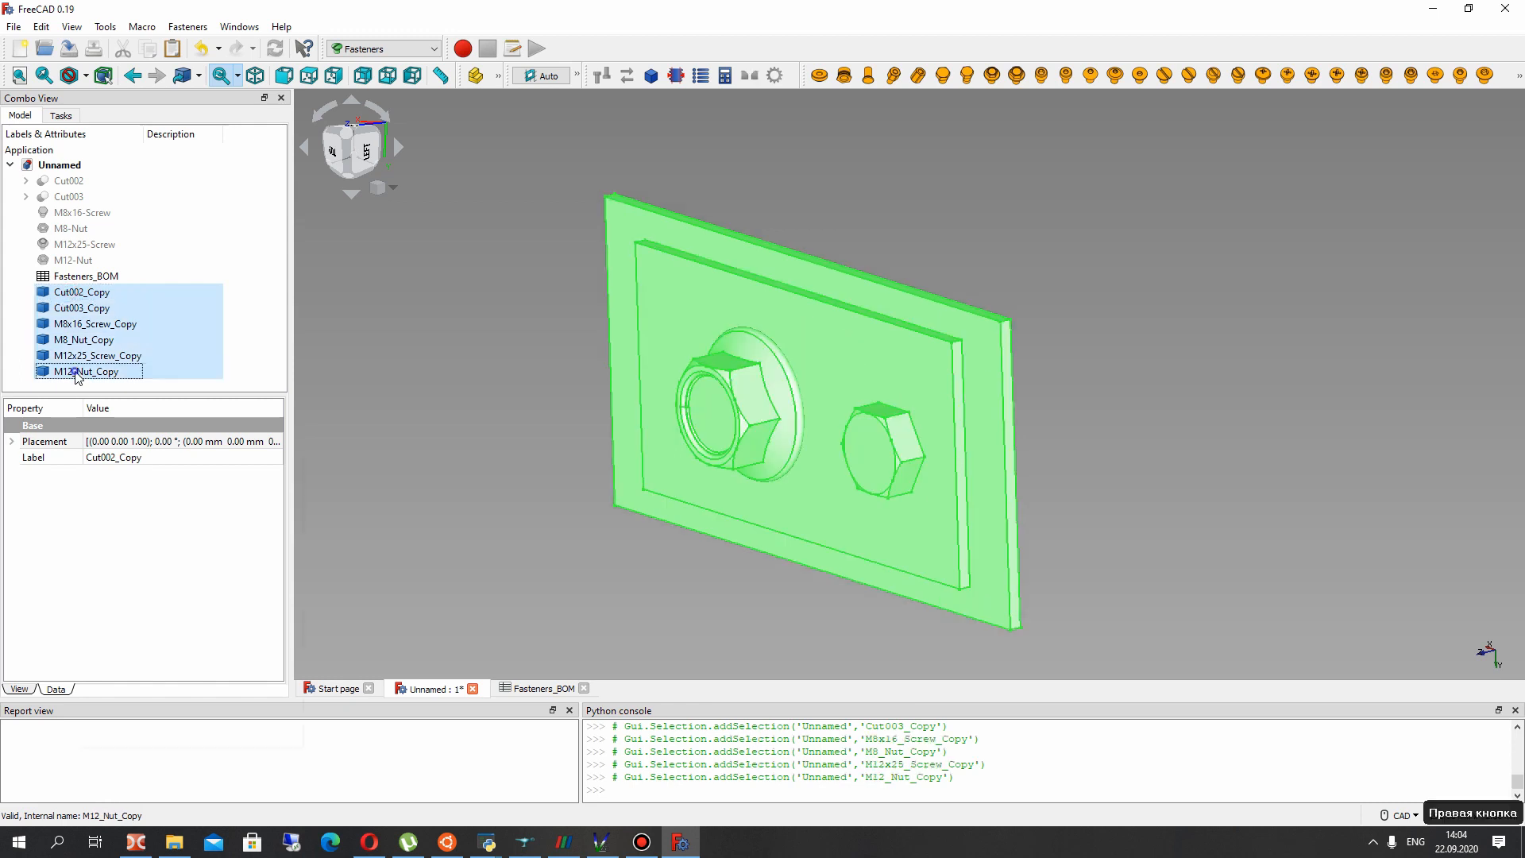
right_click(76, 371)
click(117, 572)
Inspect the properties of the hidden original plate Cut003 and the original M8 nut
click(77, 196)
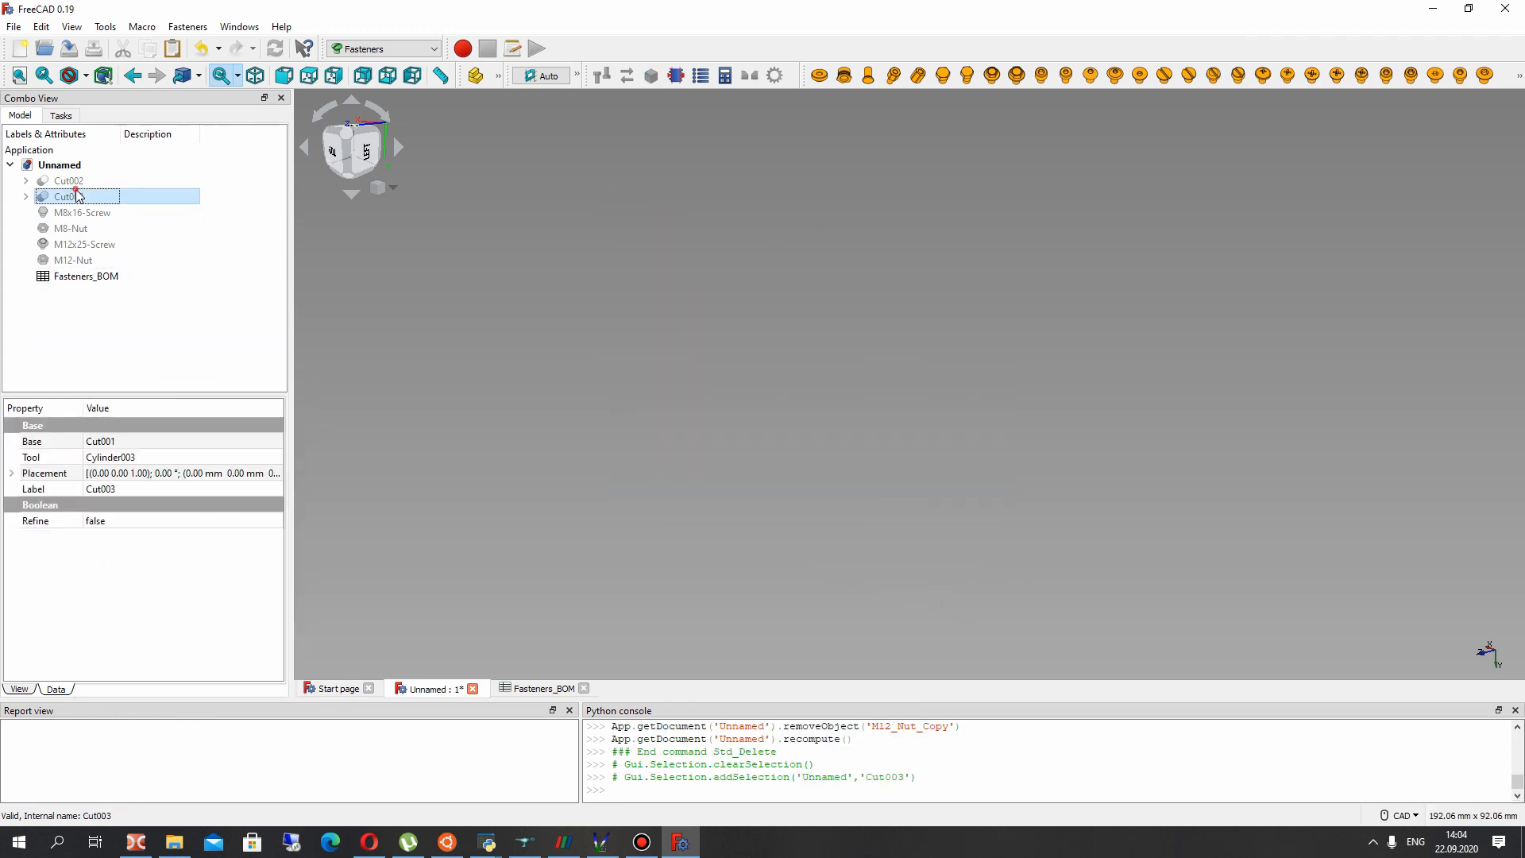
click(79, 227)
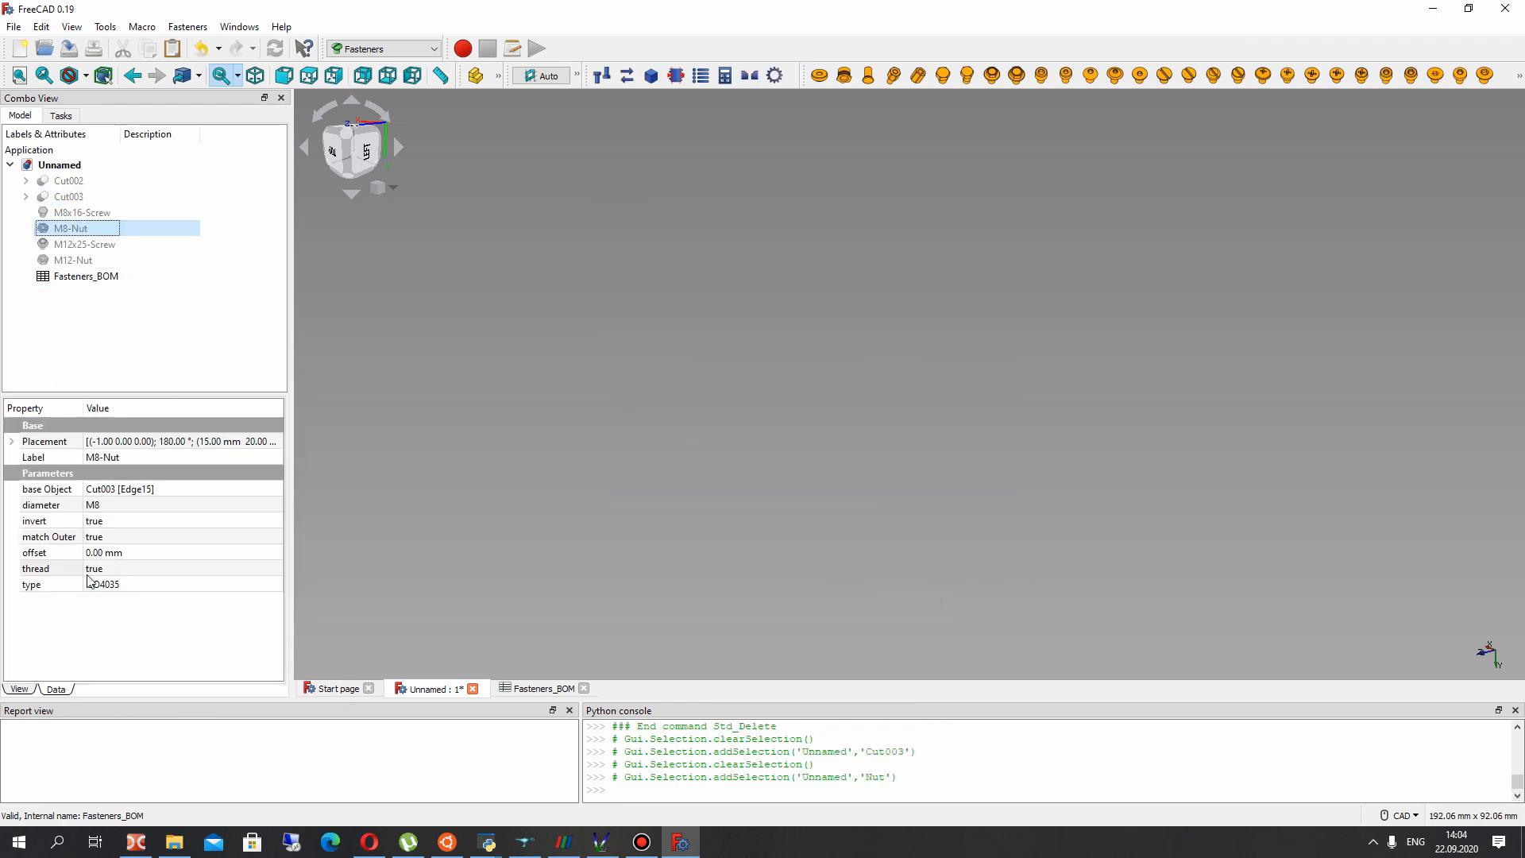
click(104, 320)
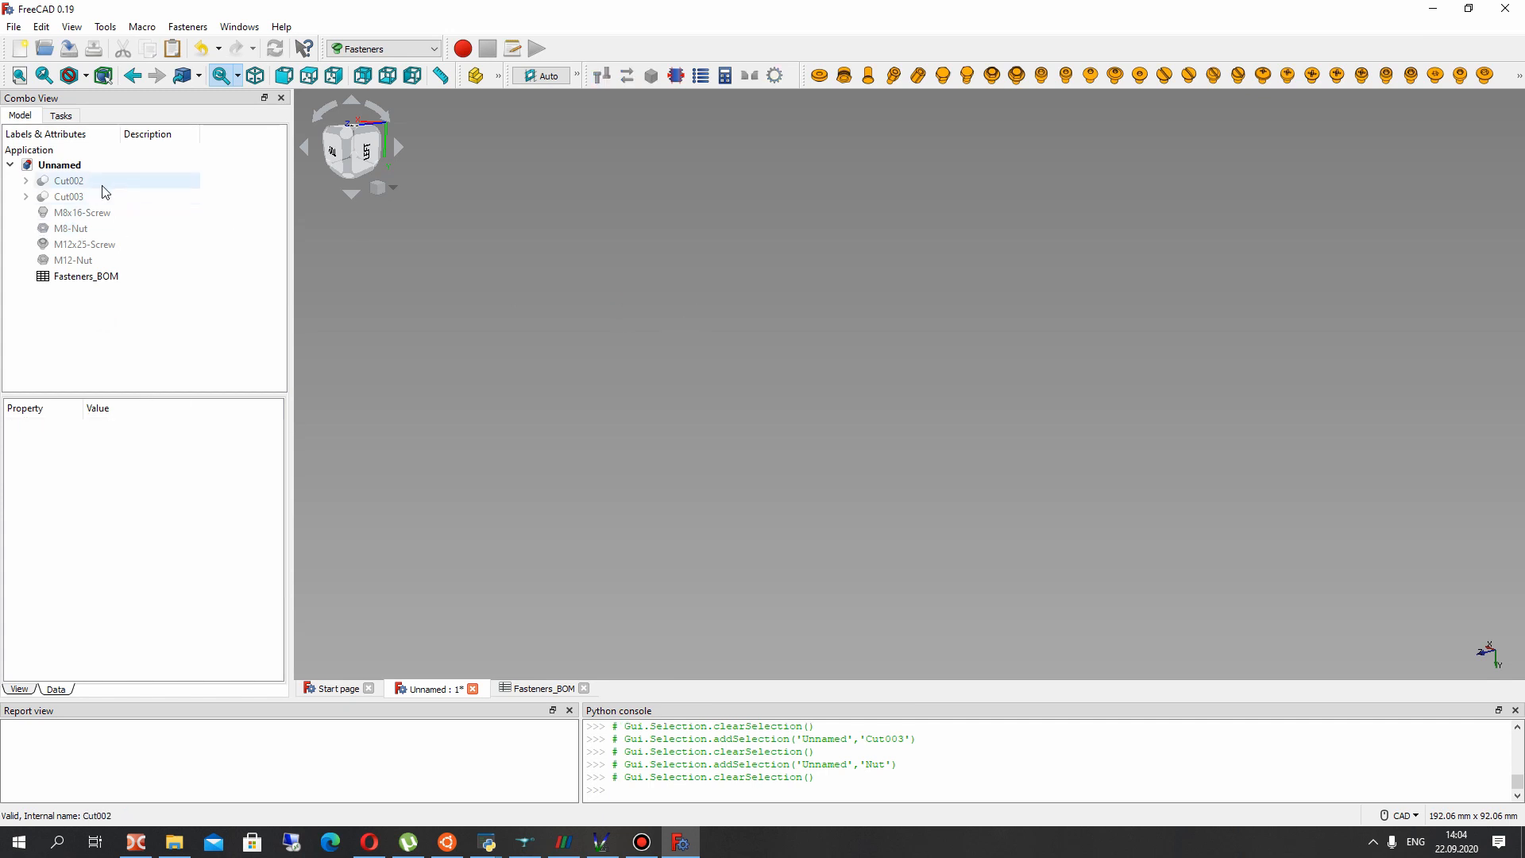
Make the original plates, screws and nuts visible again and view the assembly from the nut side
click(70, 182)
shift+click(75, 259)
key(space)
click(500, 334)
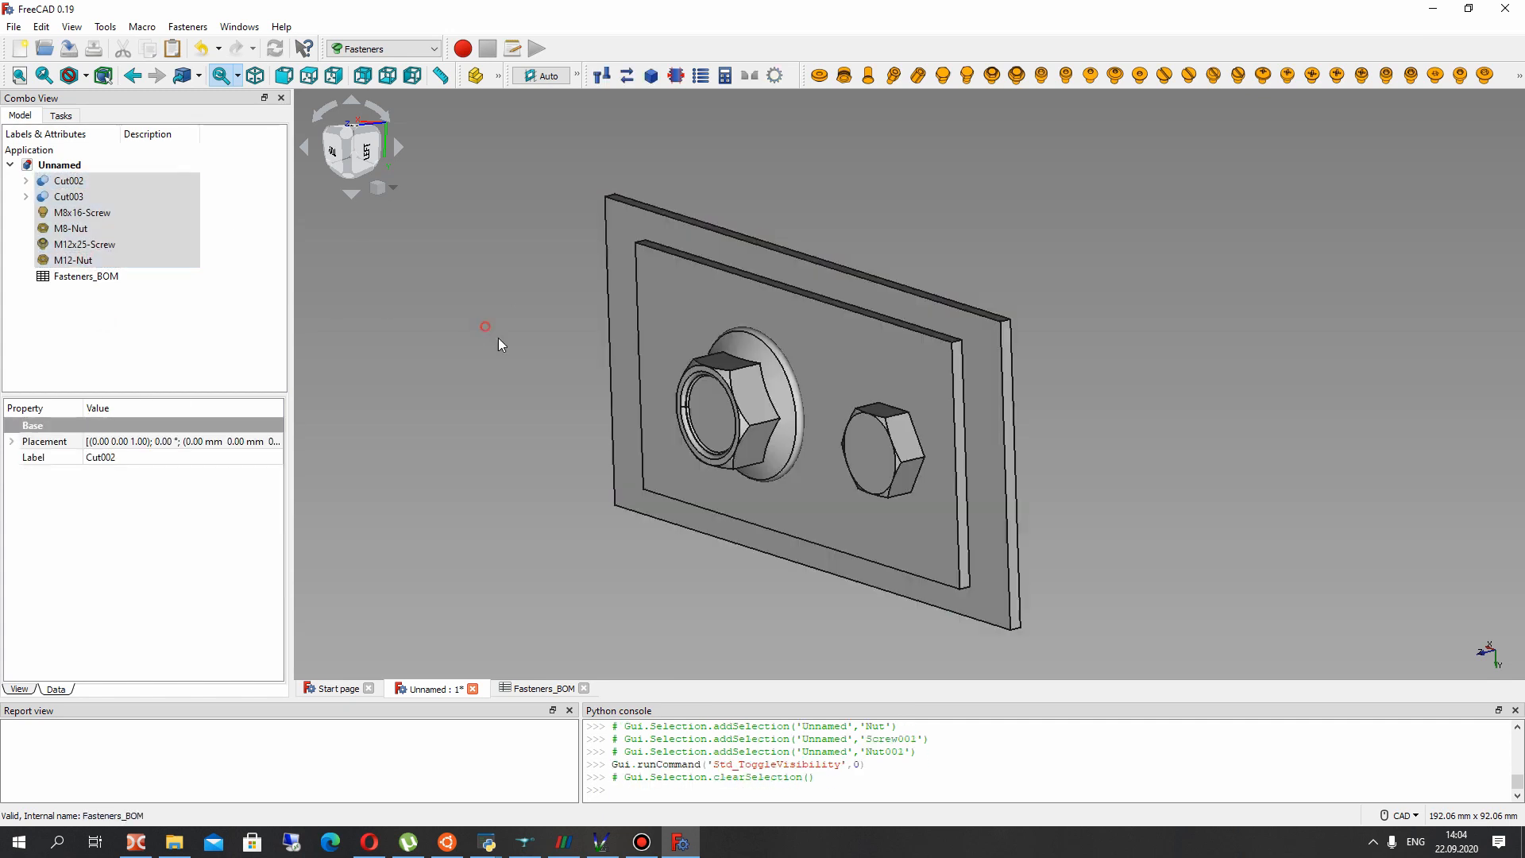
middle_drag(1120, 463, 800, 469)
scroll(929, 378, up, 1)
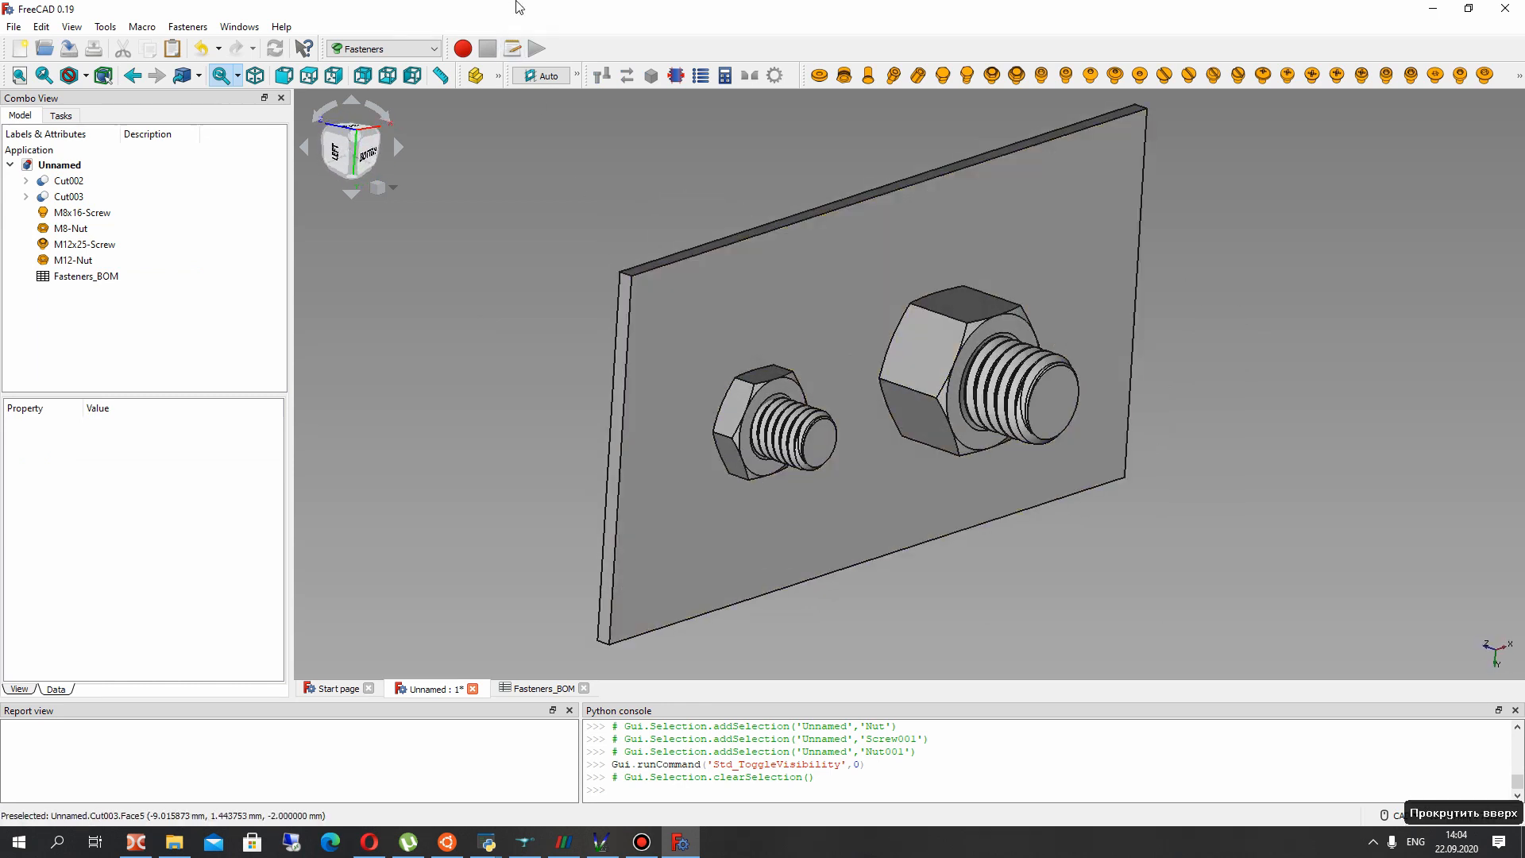